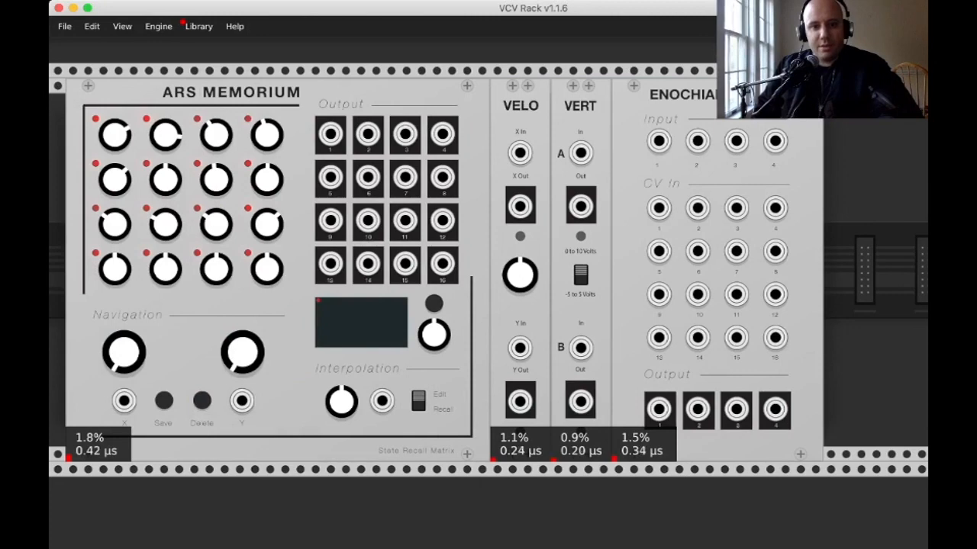
scroll(489, 271, "left", 3)
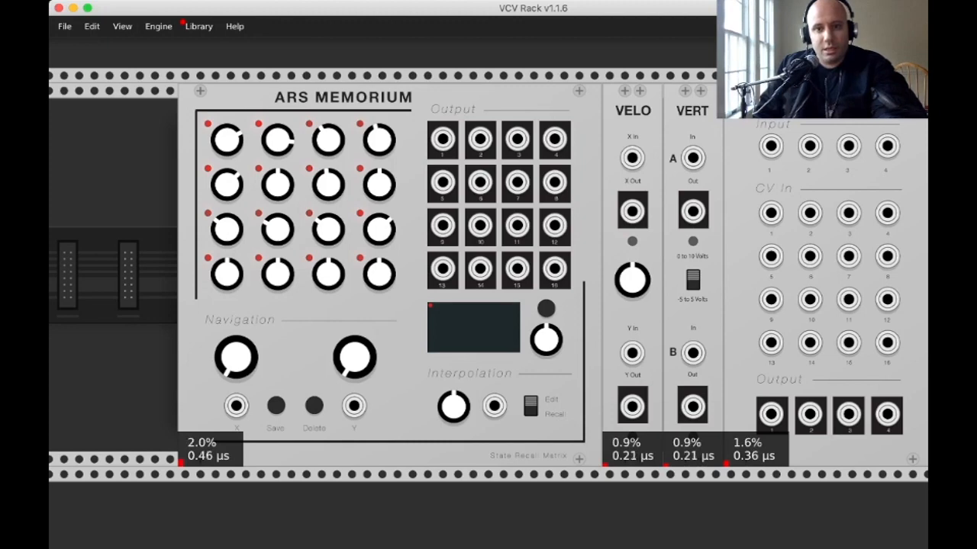
right_click(654, 119)
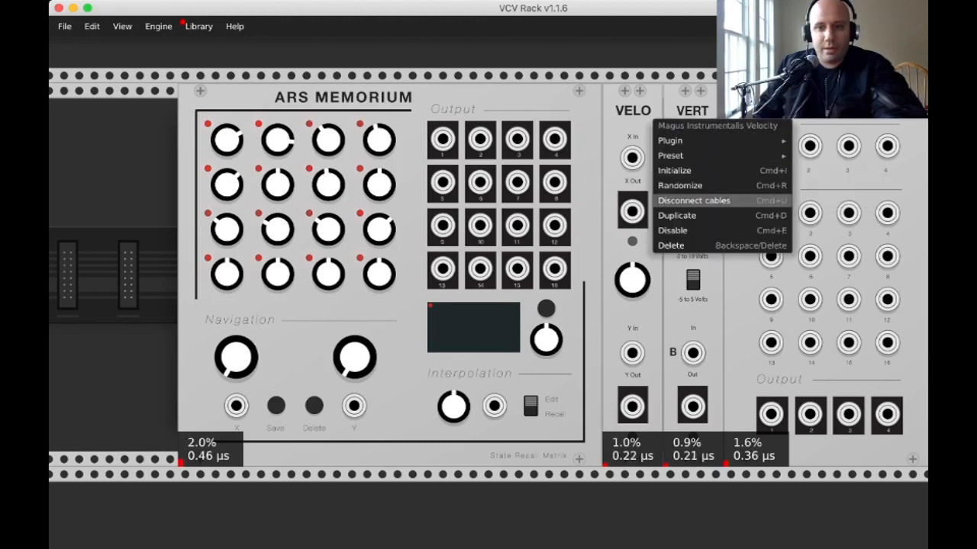
key("Escape")
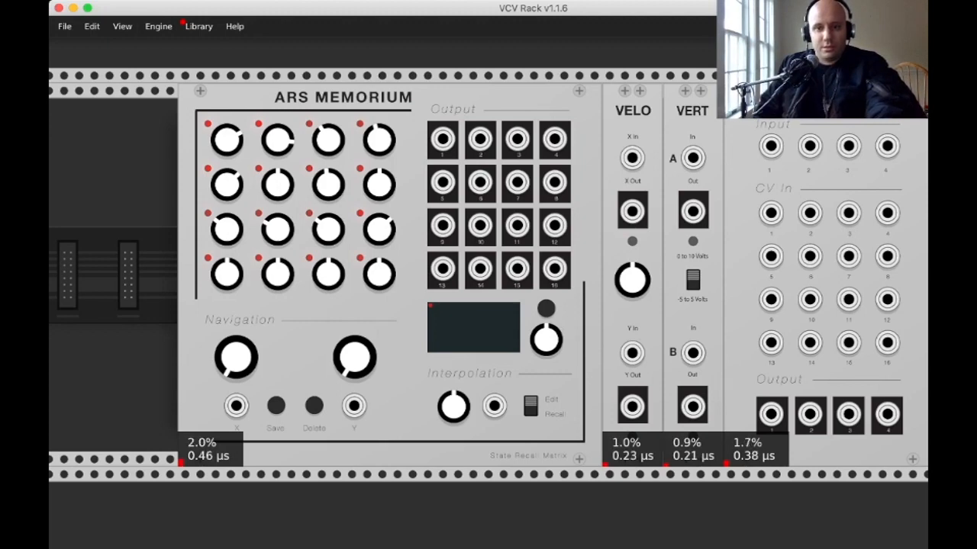
Delete the Velocity, Inverter and Enochian Tablet modules from the rack, keeping only Ars Memorium.
right_click(632, 126)
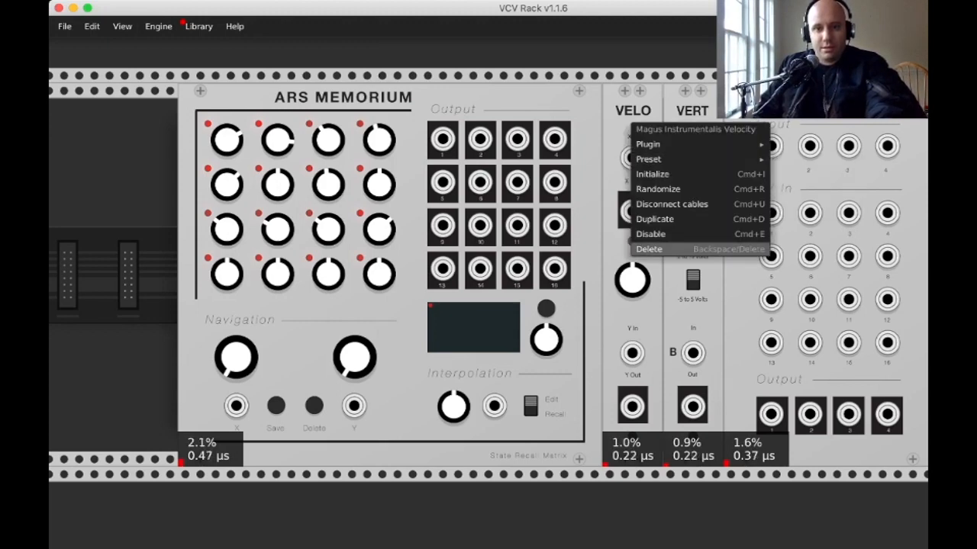
left_click(648, 248)
right_click(710, 131)
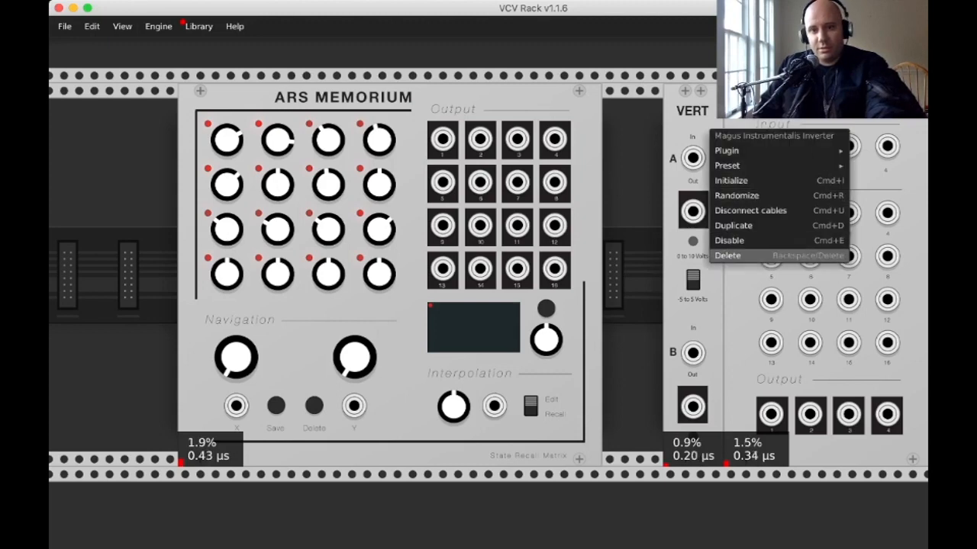
left_click(727, 256)
right_click(794, 124)
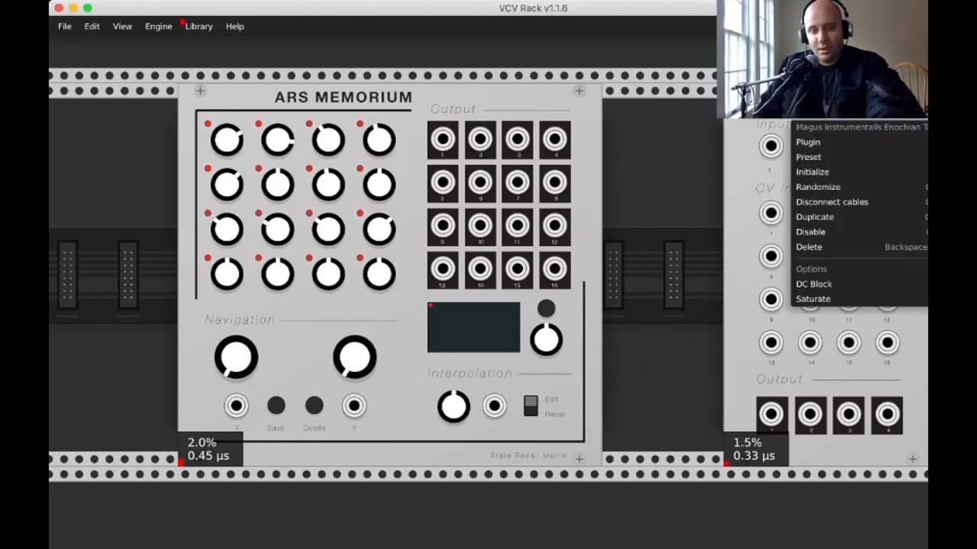
left_click(808, 246)
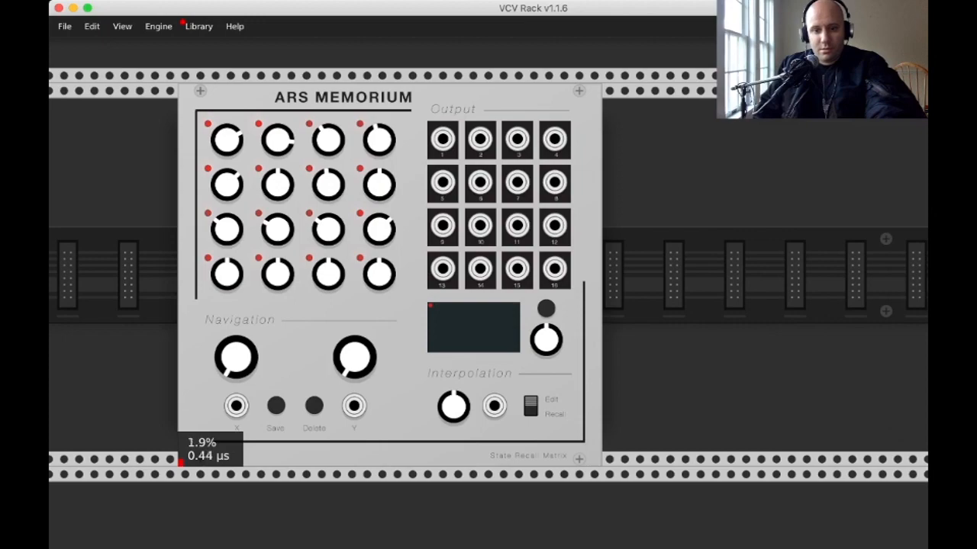
Add a VCV Scope module from the module browser and place it directly beside Ars Memorium.
right_click(684, 174)
scroll(603, 447, "down", 10)
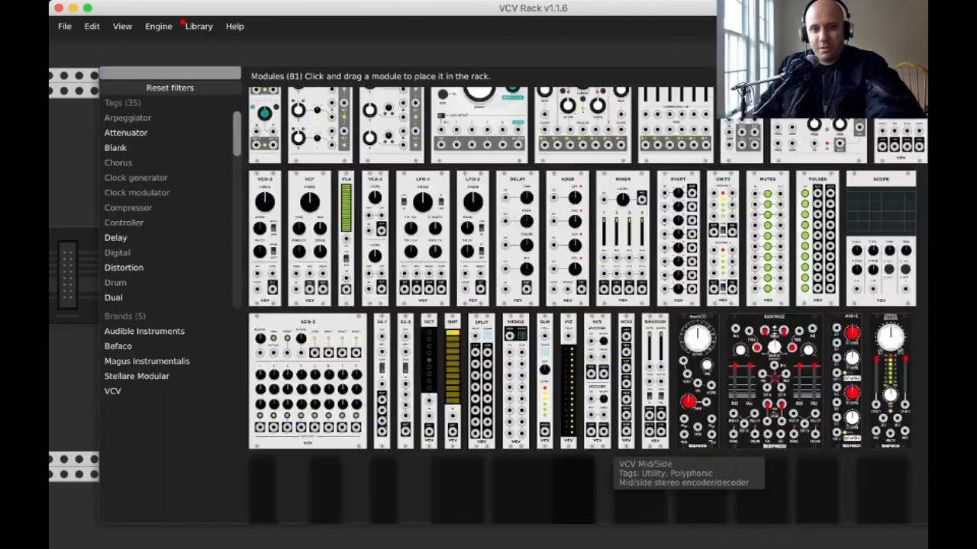
scroll(615, 460, "down", 5)
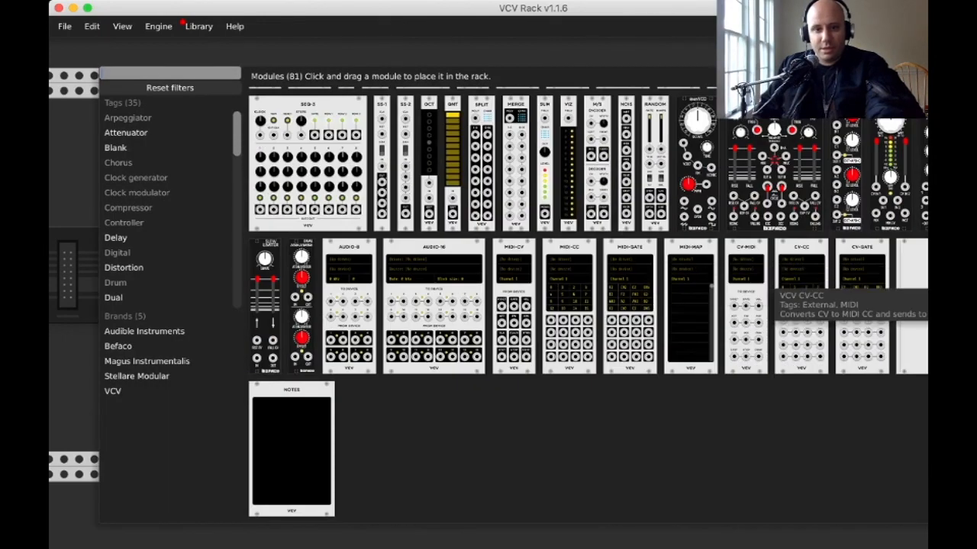
scroll(645, 322, "up", 1)
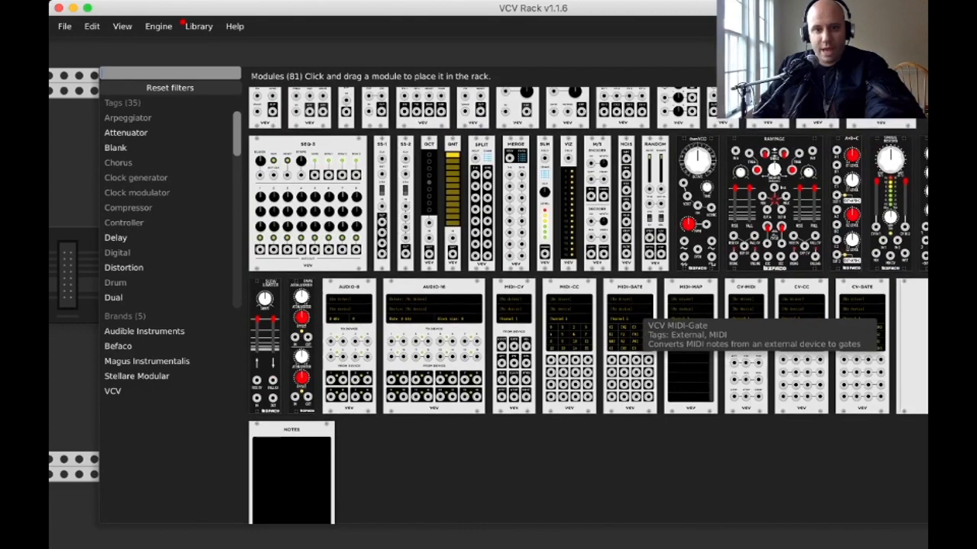
scroll(447, 422, "up", 6)
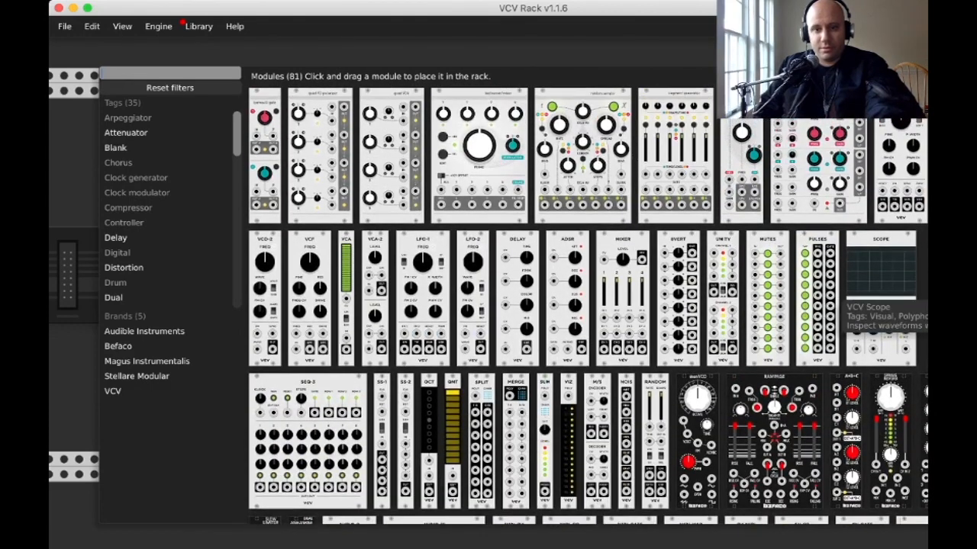
left_click(842, 299)
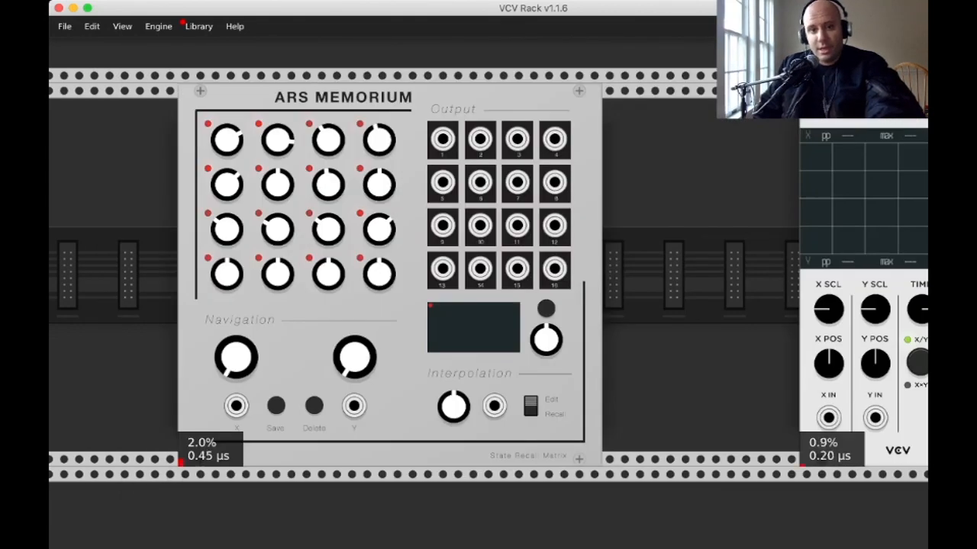
left_click_drag(870, 290, 673, 290)
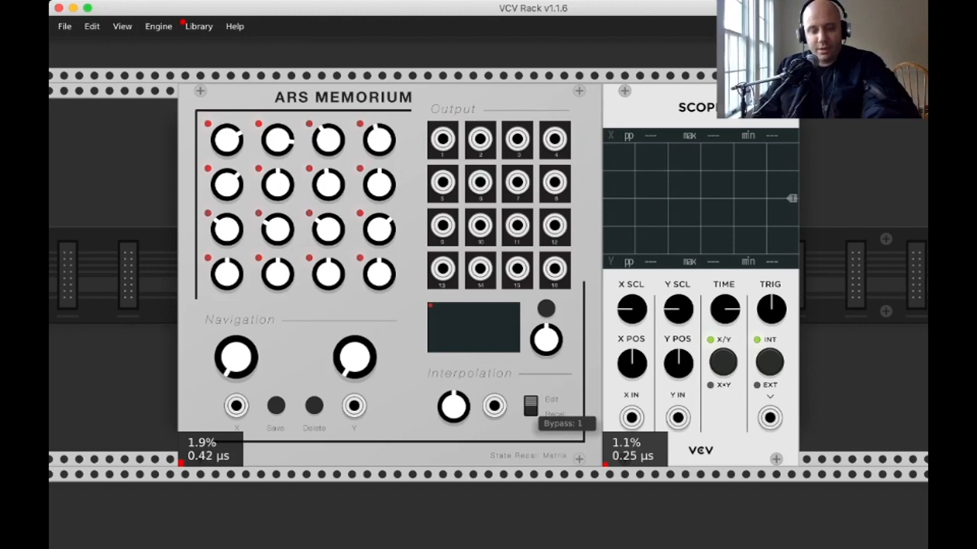
Patch Ars Memorium's output 1 into the Scope's X input.
left_click(530, 407)
left_click(530, 407)
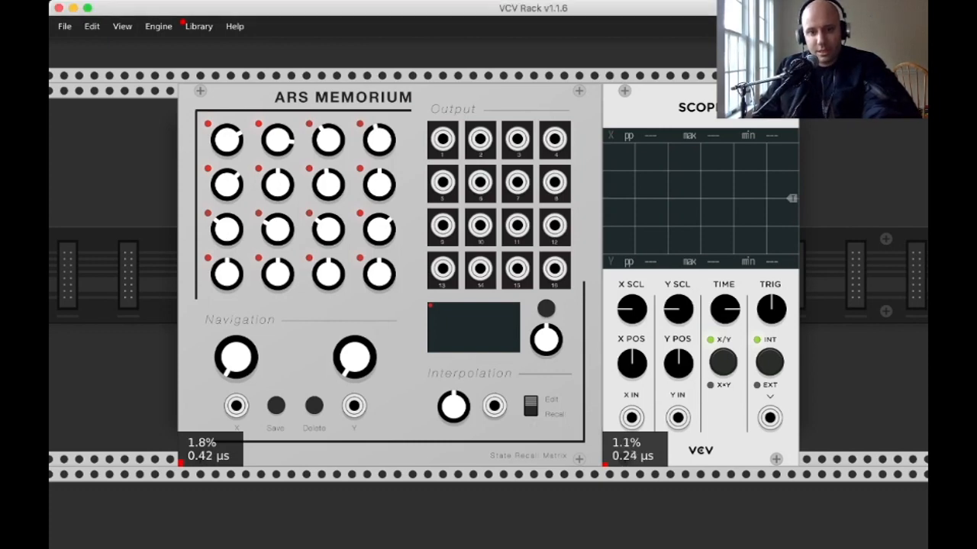
mouse_move(443, 139)
left_mouse_down()
mouse_move(442, 182)
mouse_move(582, 405)
mouse_move(631, 418)
left_mouse_up()
Sweep the CV Out 1 knob to its maximum and down to its minimum to examine the bipolar range on the Scope.
mouse_move(235, 148)
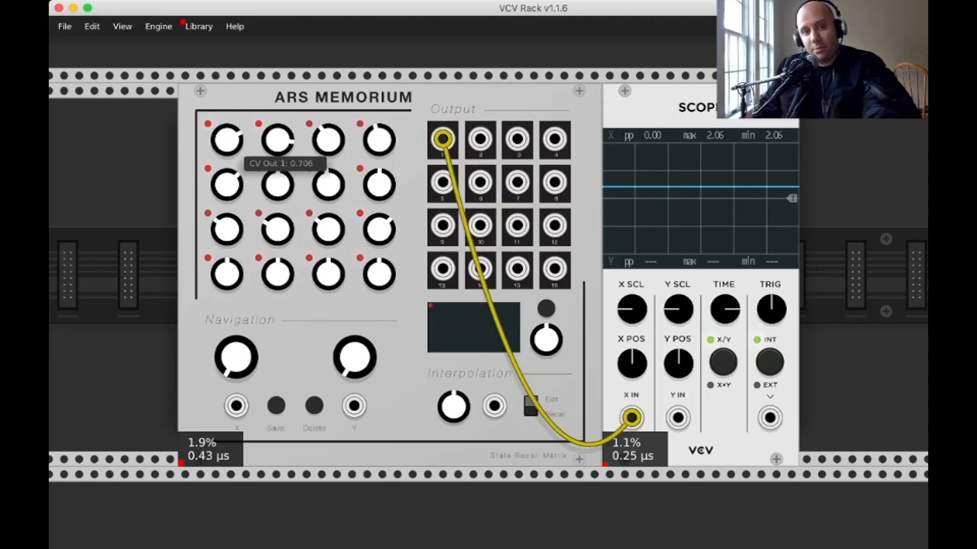
mouse_move(333, 147)
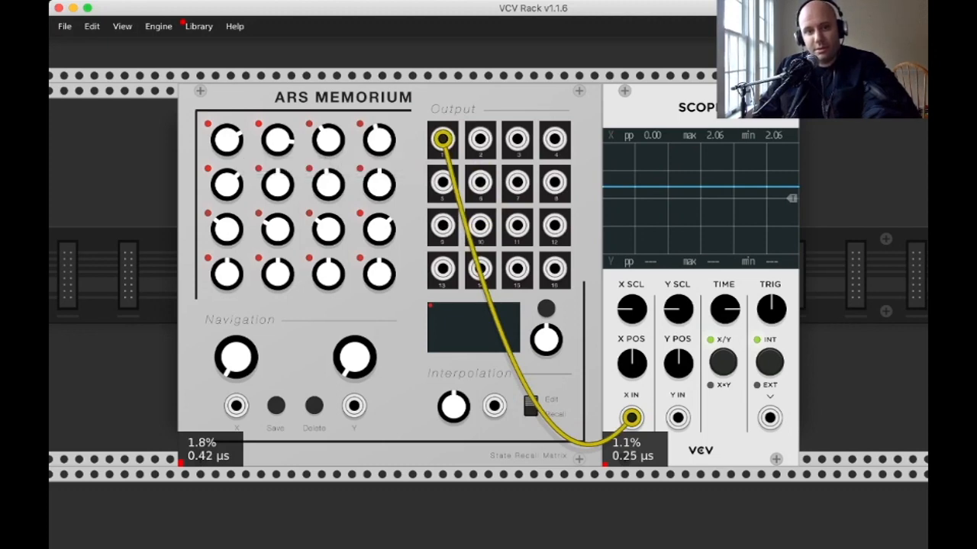
left_click_drag(231, 147, 231, 114)
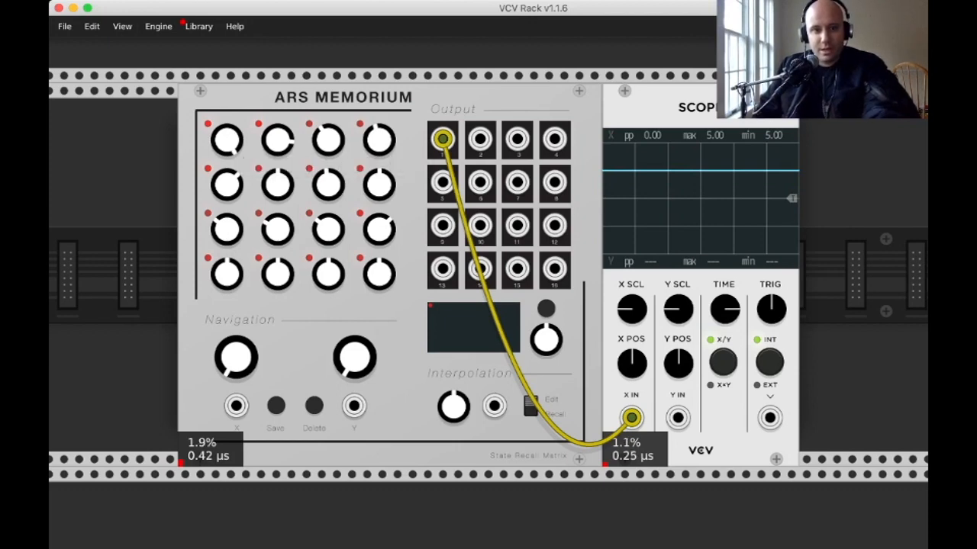
scroll(231, 131, "down", 1)
left_click_drag(230, 130, 231, 252)
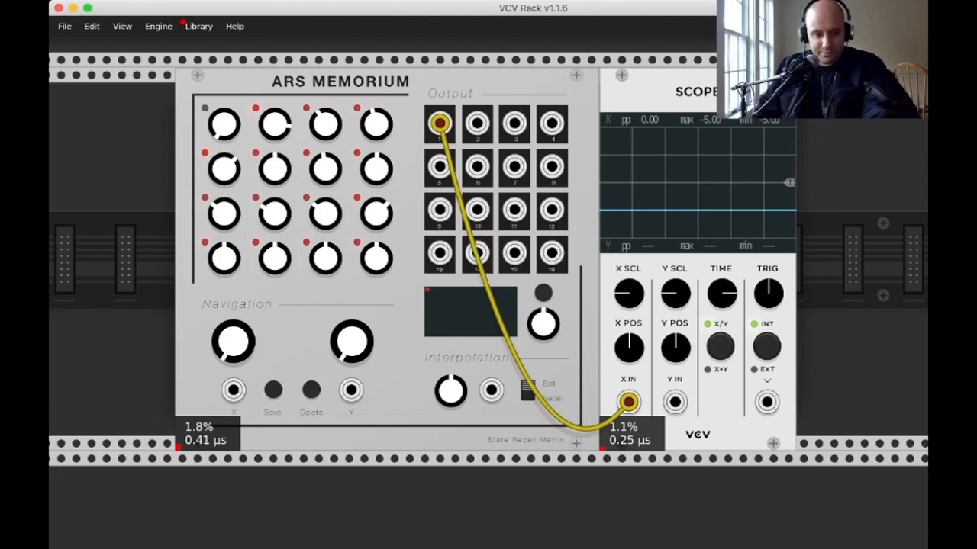
Switch Ars Memorium's output voltage to Unipolar [0..10v] and sweep CV Out 1 to maximum and back to minimum.
right_click(301, 317)
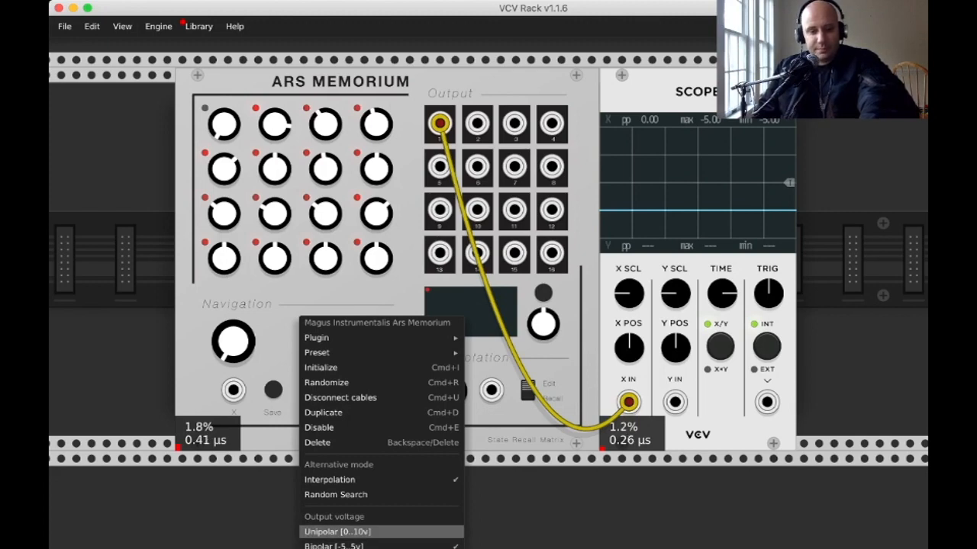
left_click(337, 532)
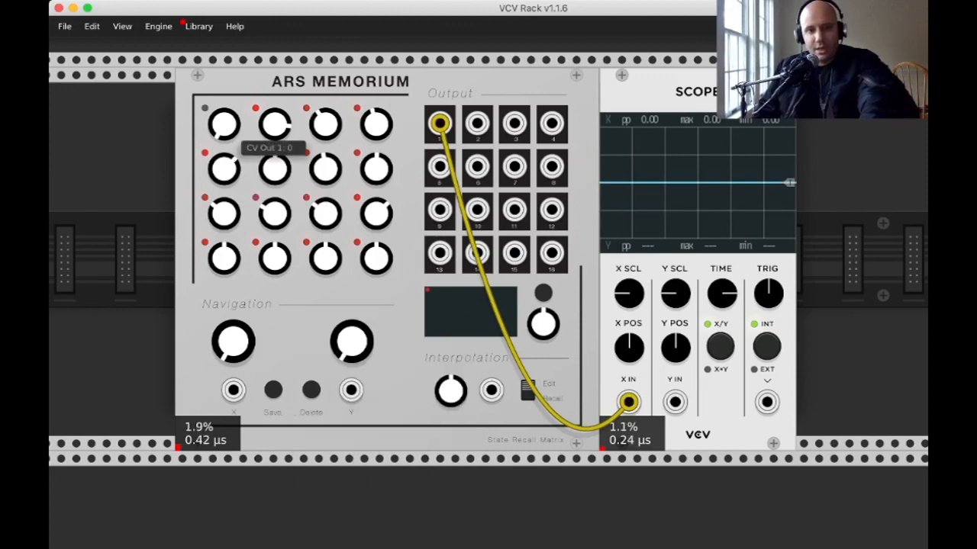
left_click_drag(224, 124, 224, 42)
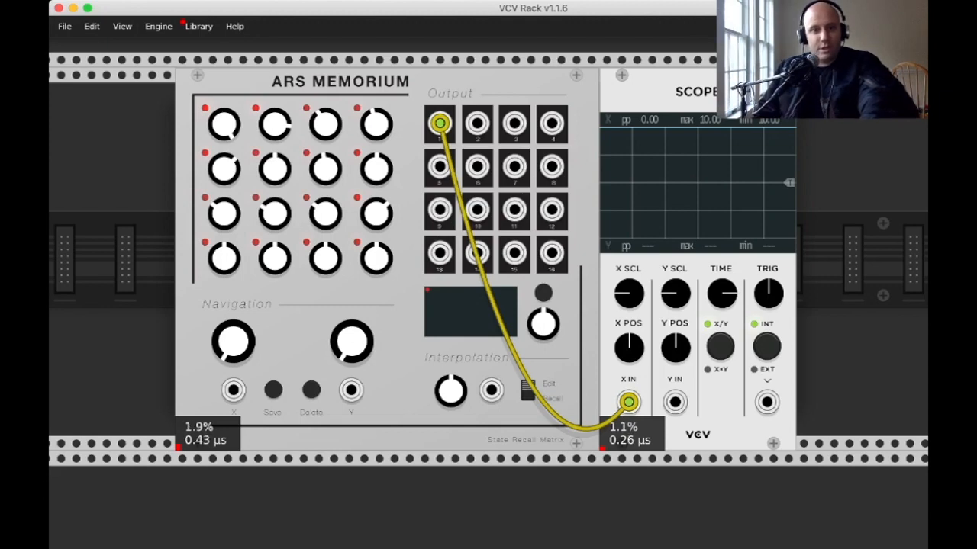
left_click_drag(223, 124, 223, 496)
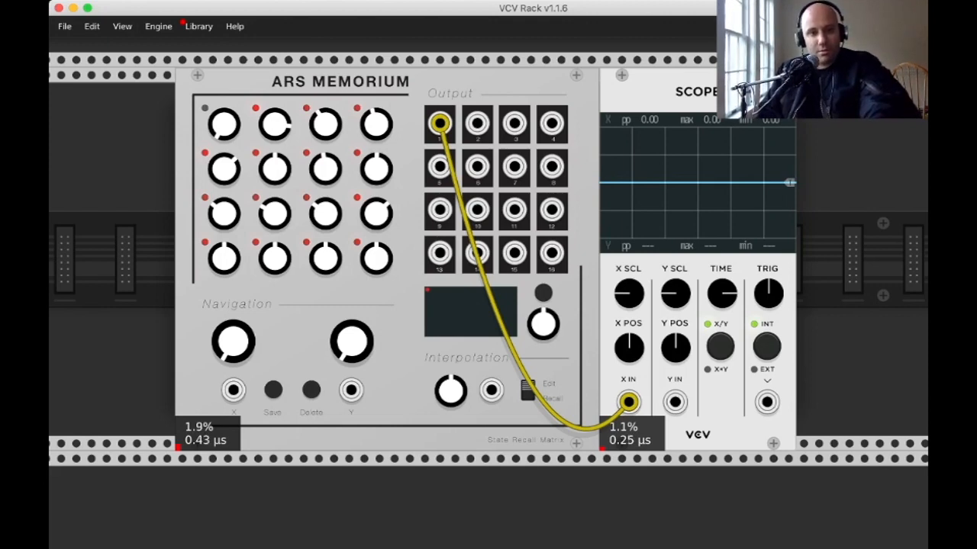
Dial in a new pattern of values on Ars Memorium's CV output knobs, with CV Out 3 at about 0.233.
left_click_drag(223, 125, 223, 53)
left_click_drag(274, 125, 274, 263)
left_click_drag(325, 125, 325, 179)
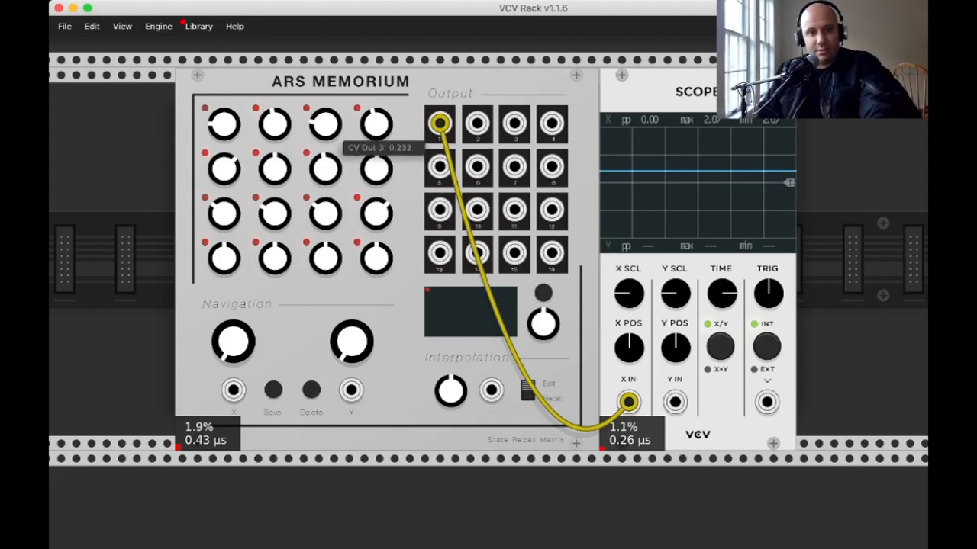
left_click_drag(376, 124, 376, 207)
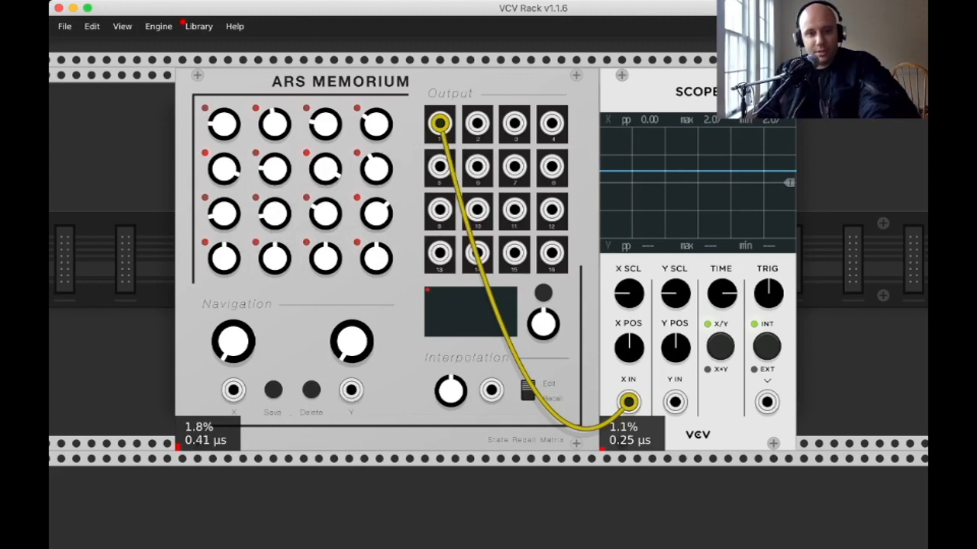
Move the X and Y navigation to about the middle of the matrix display and save the knob state there.
left_click_drag(233, 341, 234, 238)
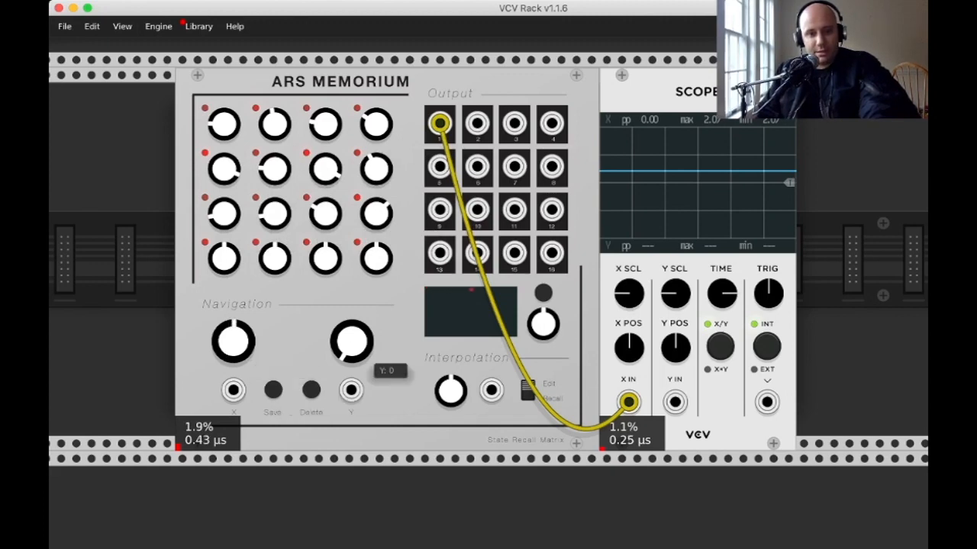
left_click_drag(351, 341, 352, 259)
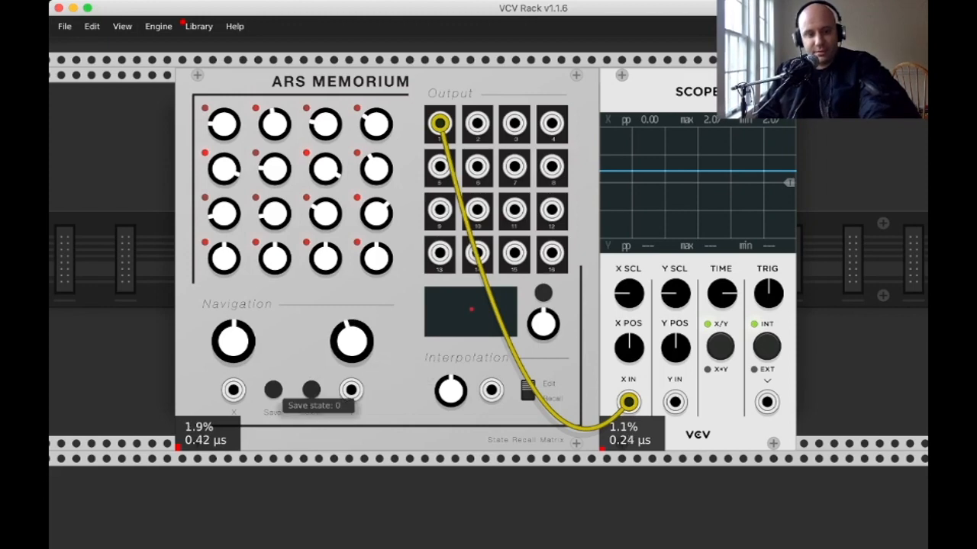
left_click(273, 390)
Lower the X navigation away from the saved point, turn CV Out 7 down and set CV Out 6 and CV Out 2 to minimum.
left_click_drag(233, 341, 233, 400)
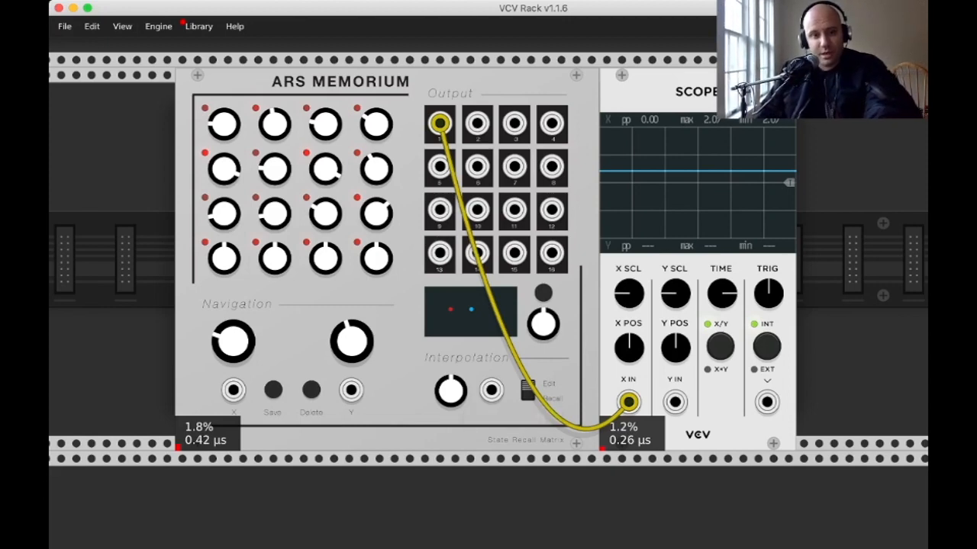
mouse_move(352, 342)
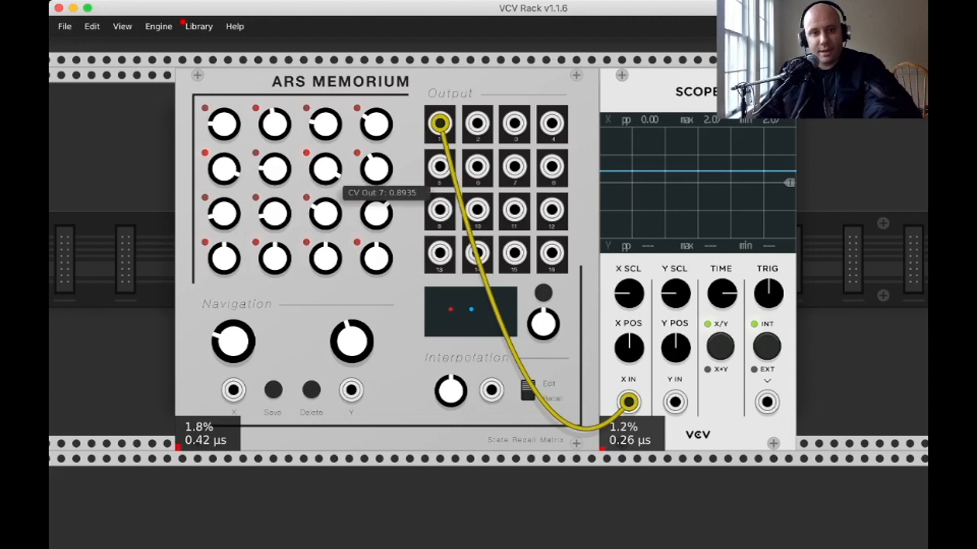
left_click_drag(327, 175, 327, 427)
left_click_drag(275, 170, 275, 259)
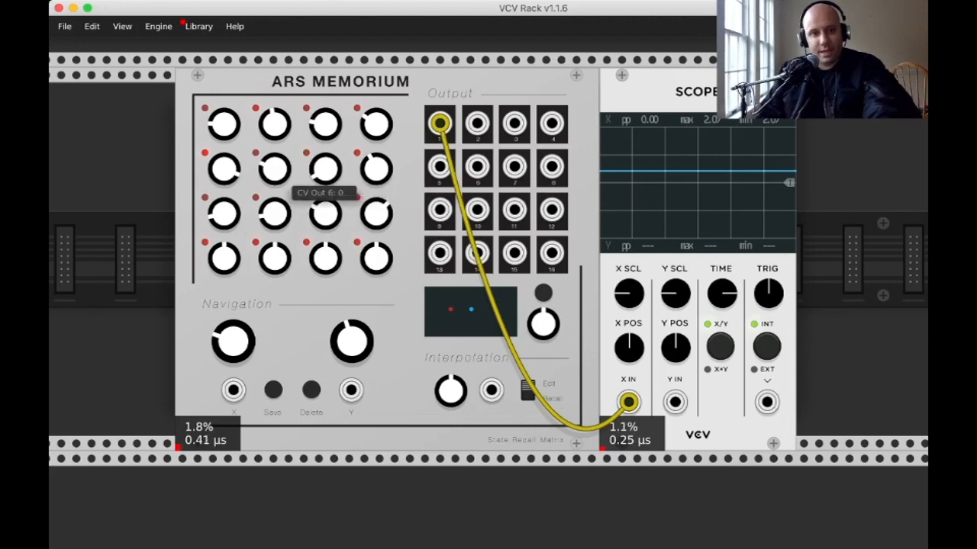
left_click_drag(274, 125, 275, 290)
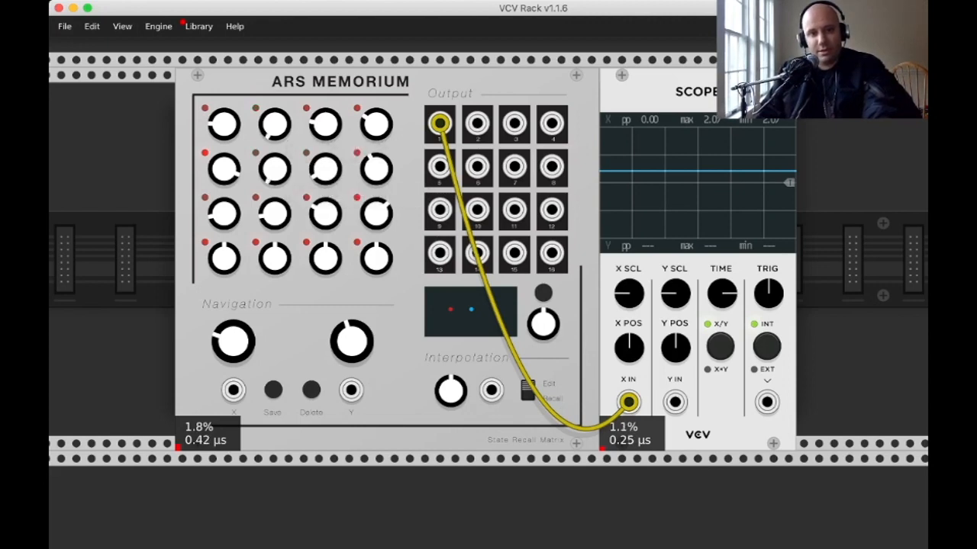
Disconnect the cable from output 1 and delete the Scope module.
right_click(440, 124)
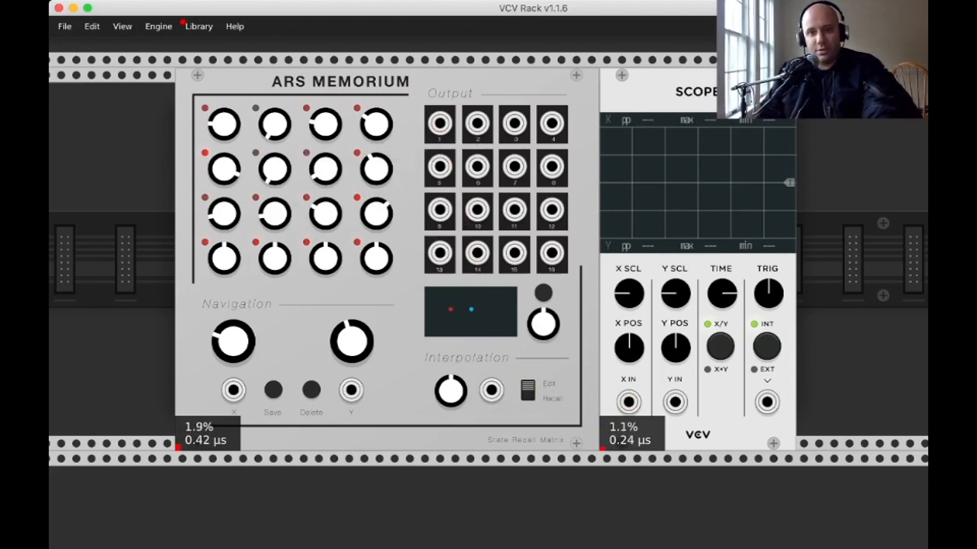
right_click(698, 80)
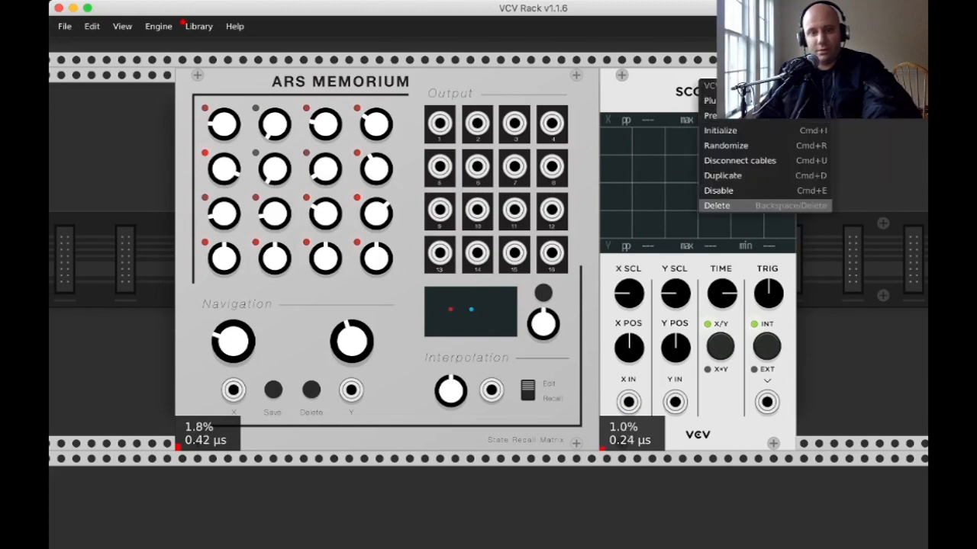
left_click(732, 206)
Add the Audible Instruments modal synthesizer from the module browser next to Ars Memorium.
right_click(719, 180)
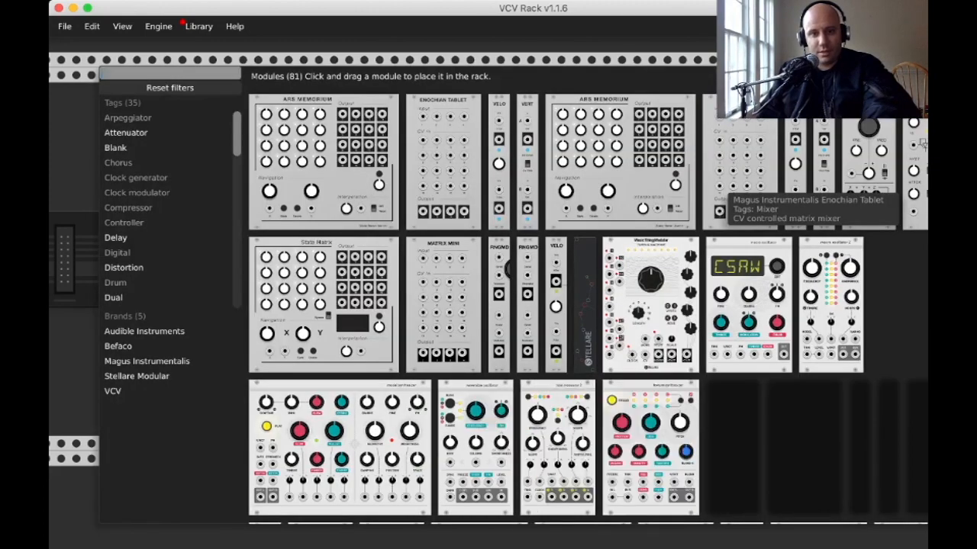
scroll(754, 252, "down", 10)
scroll(700, 264, "up", 5)
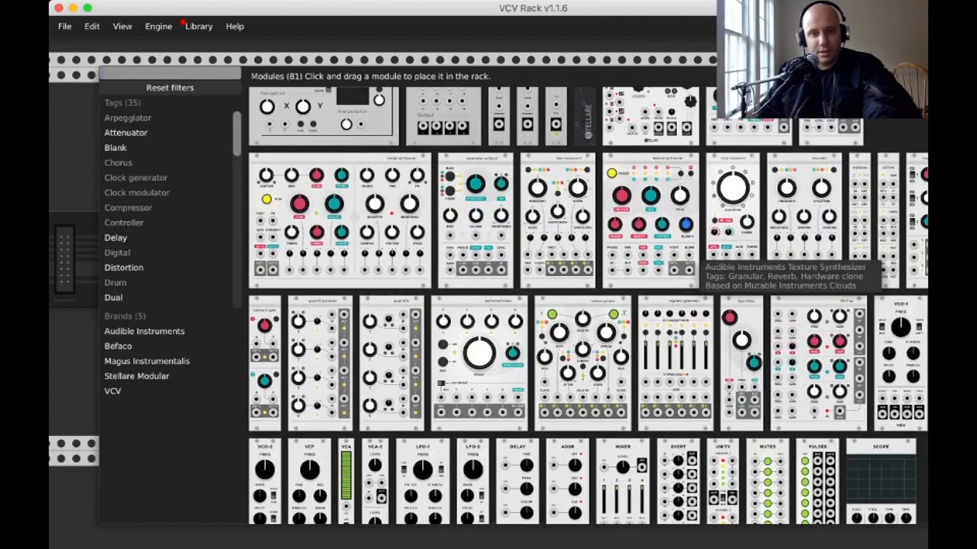
left_click(385, 245)
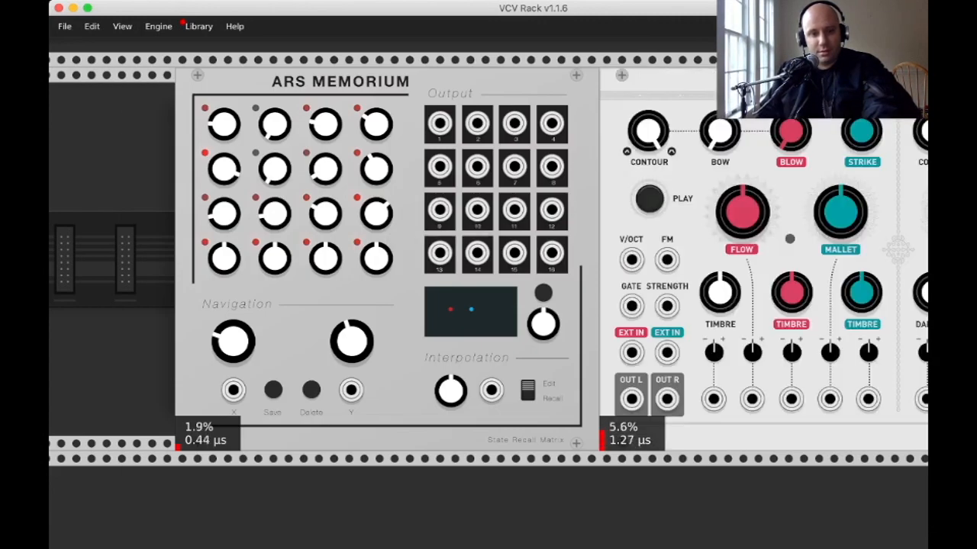
Patch Ars Memorium outputs 1 to 7 in order into the row of modulation inputs along the modal synthesizer's lower edge.
right_click(395, 328)
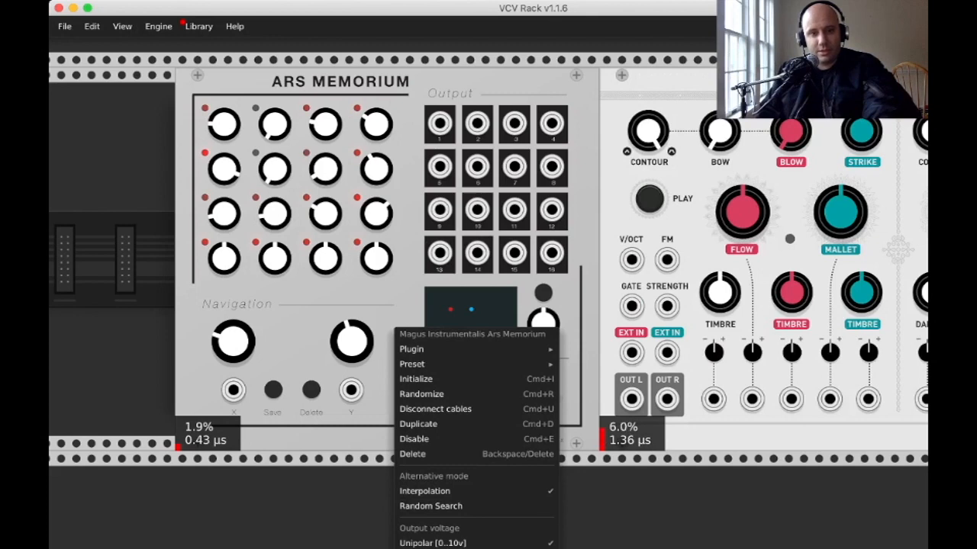
key("Escape")
left_click_drag(439, 123, 714, 399)
left_click_drag(477, 123, 751, 398)
left_click_drag(515, 123, 790, 399)
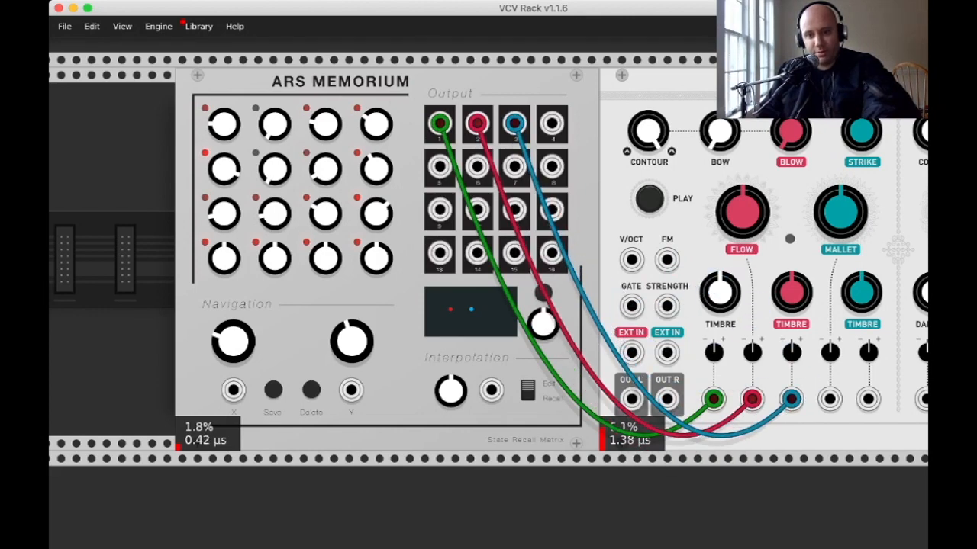
left_click_drag(551, 123, 830, 399)
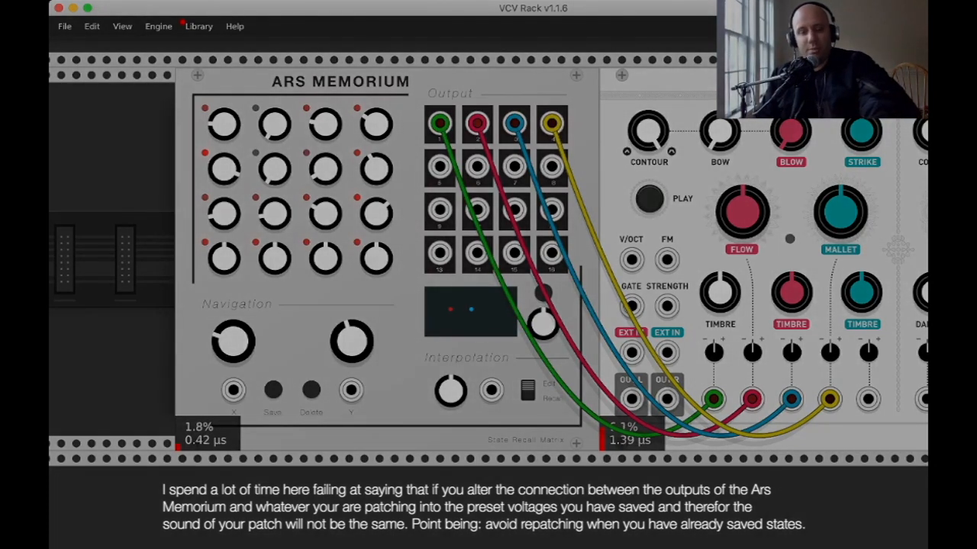
left_click_drag(439, 166, 867, 398)
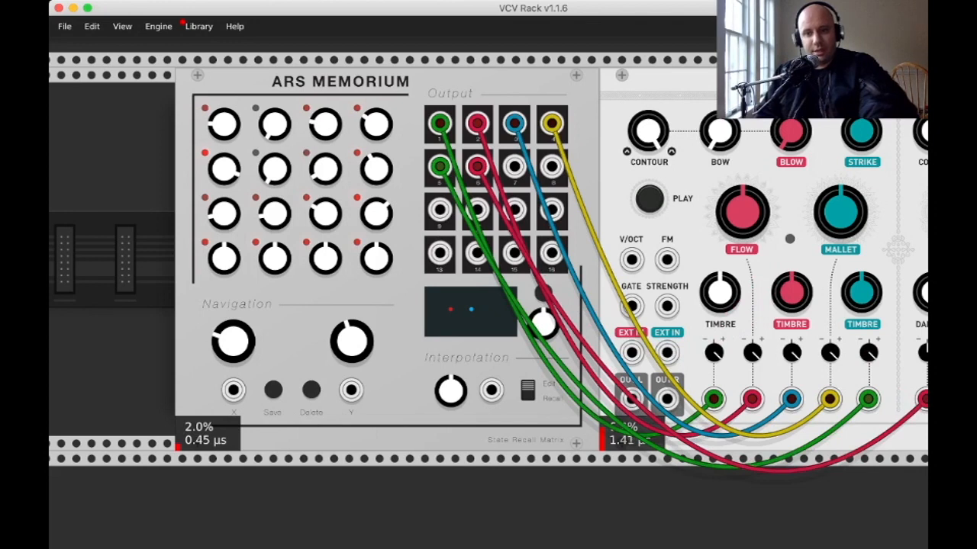
left_click_drag(514, 166, 923, 452)
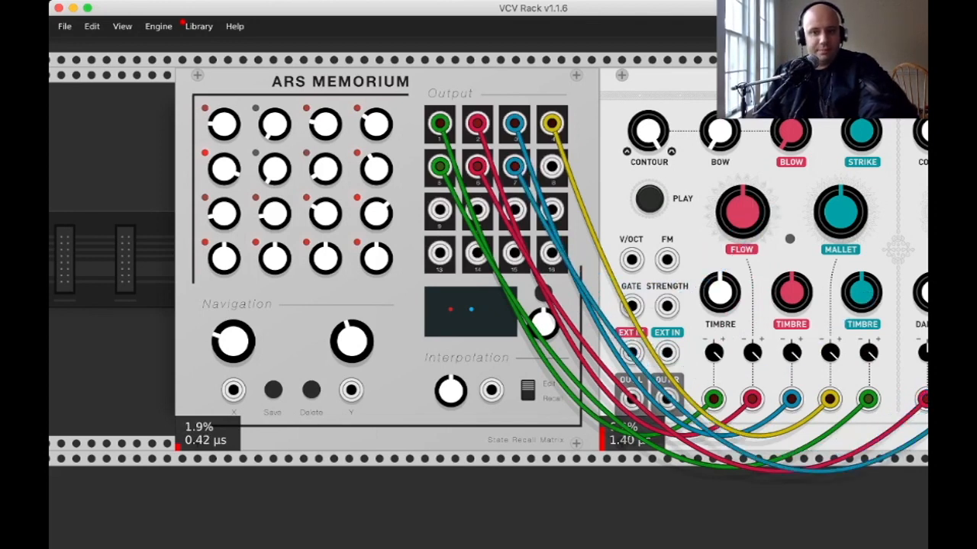
Undo all the cable connections between Ars Memorium and the modal synthesizer.
key("super+z")
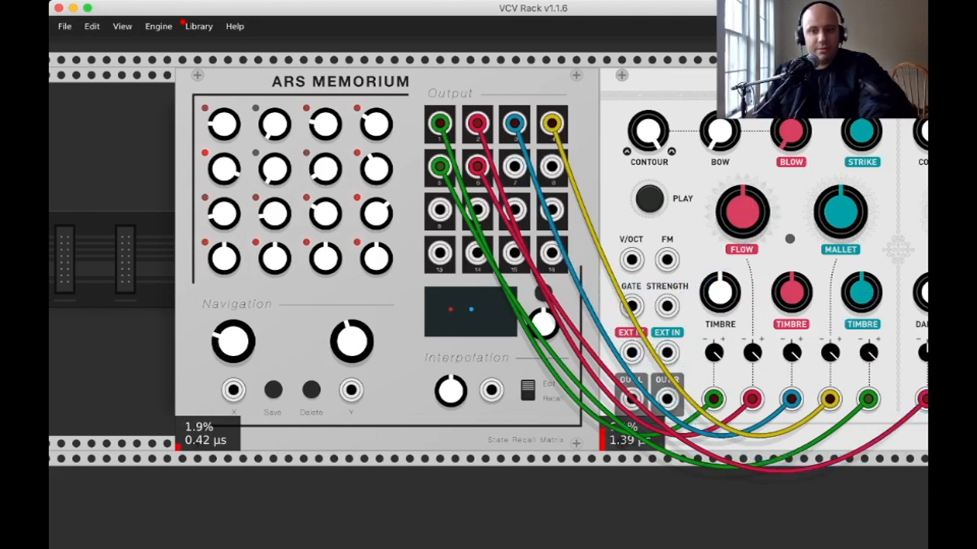
key("super+z")
key("super+z")
key("super+z")
key("super+z")
key("super+z")
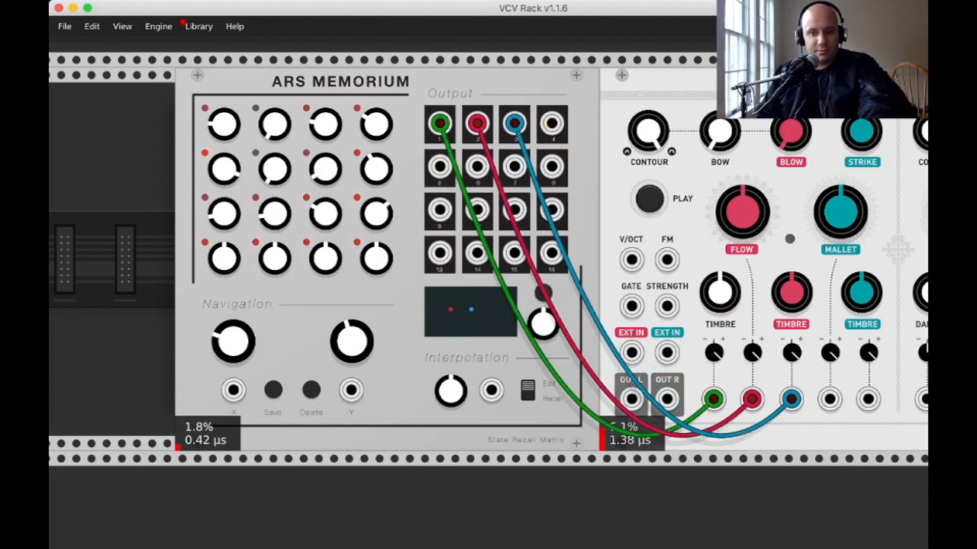
key("super+z")
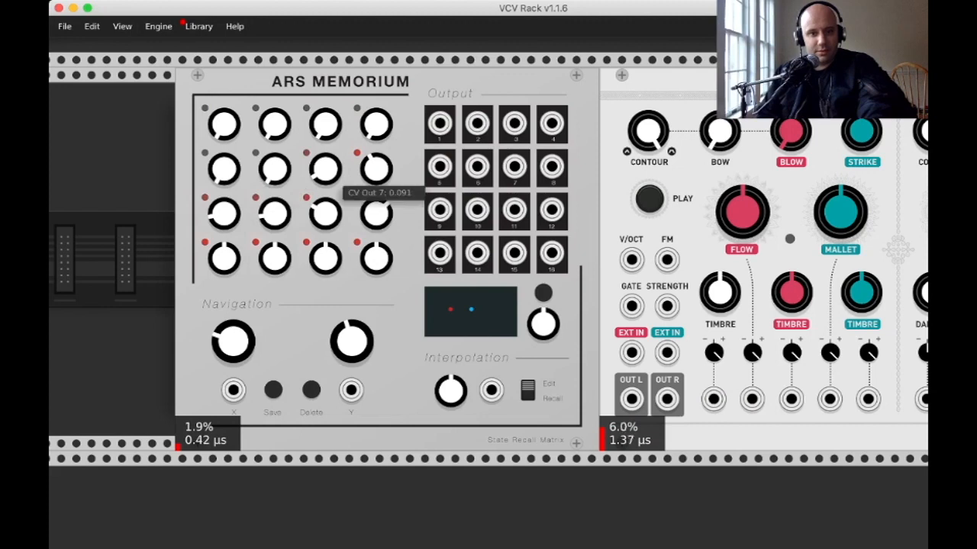
Move Ars Memorium away from the modal synthesizer and save the lowered knob state at the current navigation point.
left_click_drag(340, 82, 265, 81)
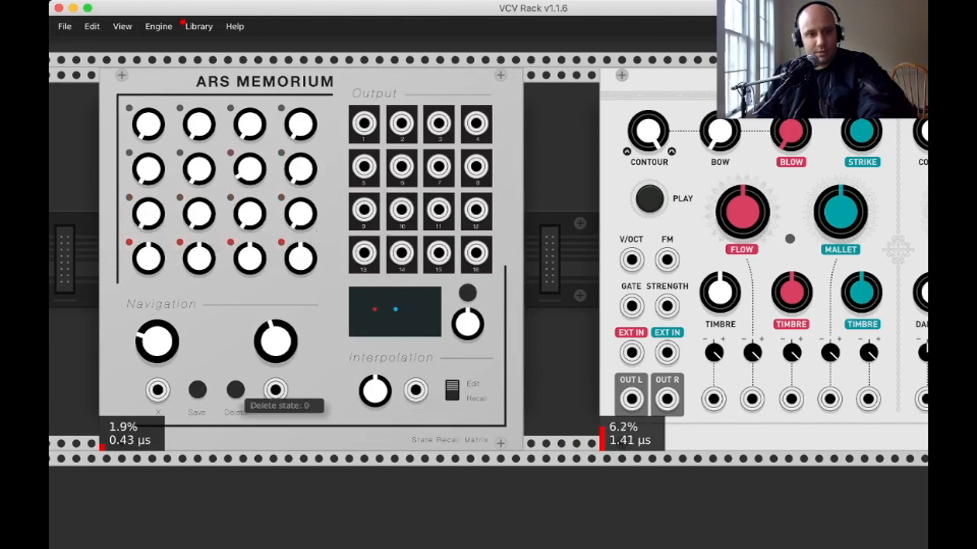
left_click(197, 390)
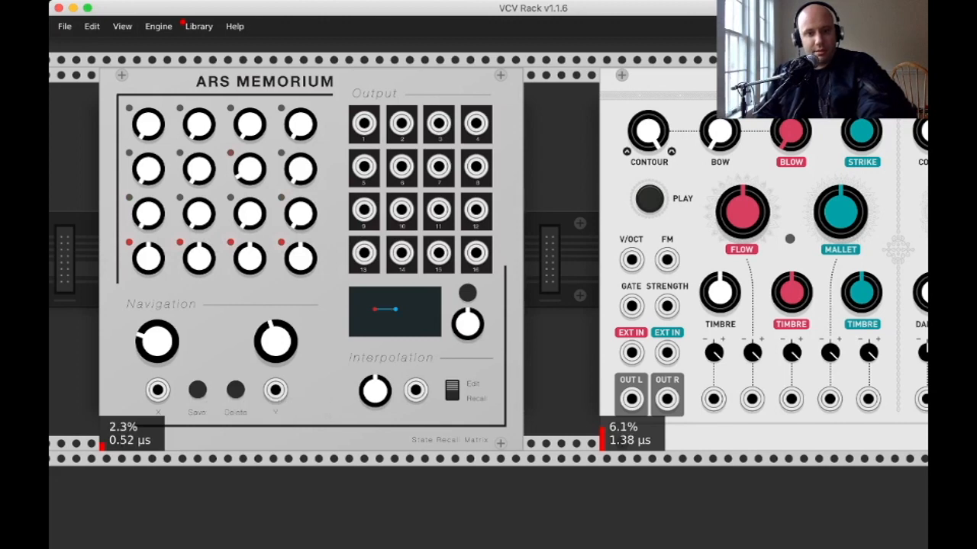
Switch Ars Memorium to Recall, set Interpolation to about 0.36 and sweep the X navigation down to 0 and up to about 0.46.
left_click(451, 390)
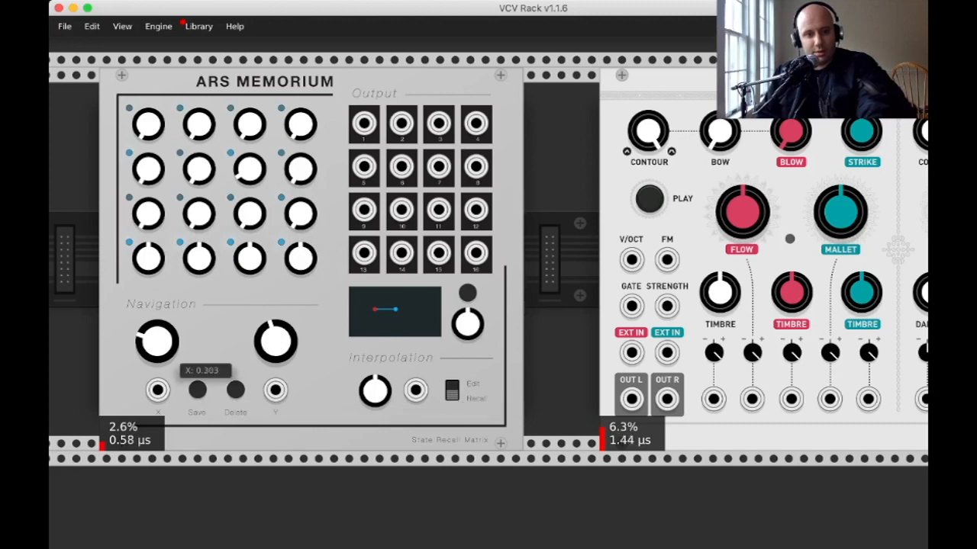
mouse_move(174, 359)
left_mouse_down()
mouse_move(174, 324)
mouse_move(174, 363)
left_mouse_up()
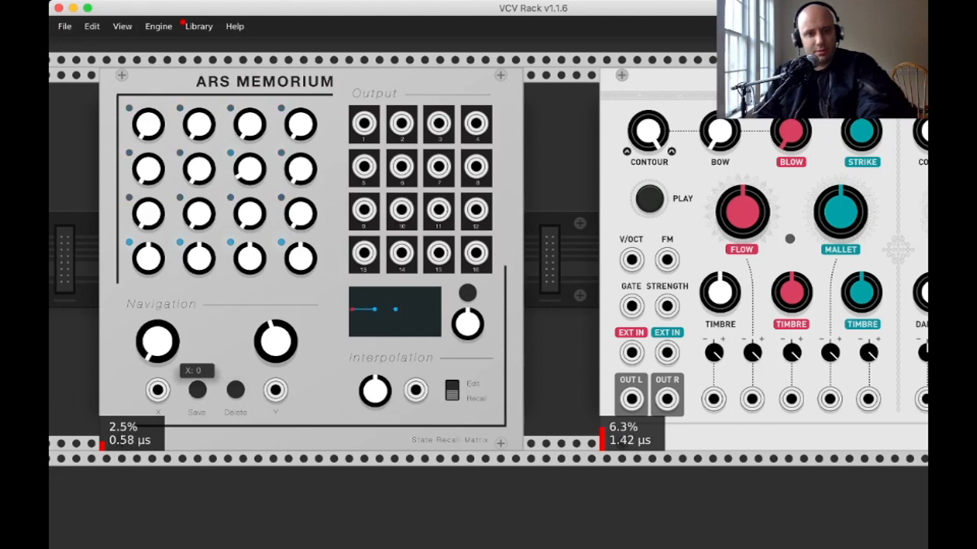
left_click_drag(375, 391, 375, 442)
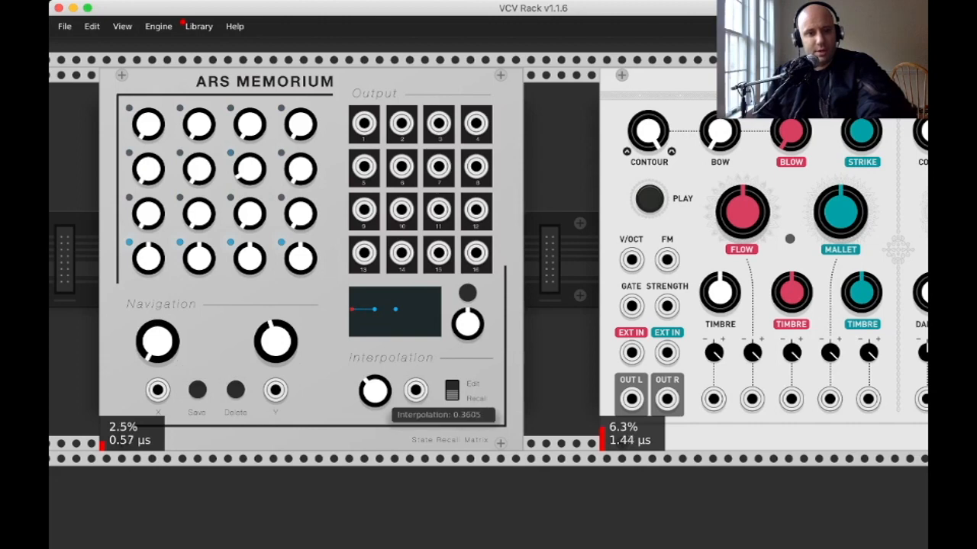
left_click_drag(157, 341, 157, 277)
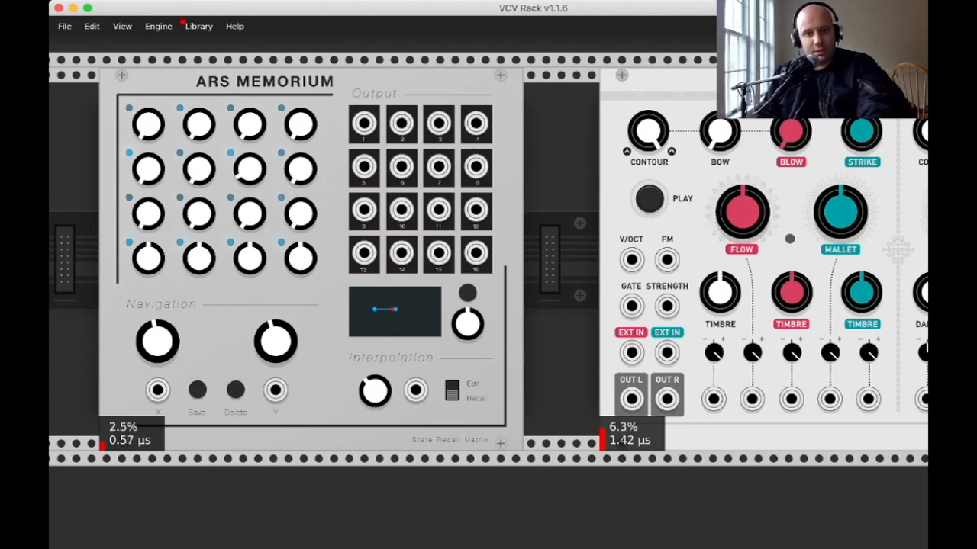
Delete the modal synthesizer and place a VCV Scope directly beside Ars Memorium in its place.
right_click(696, 87)
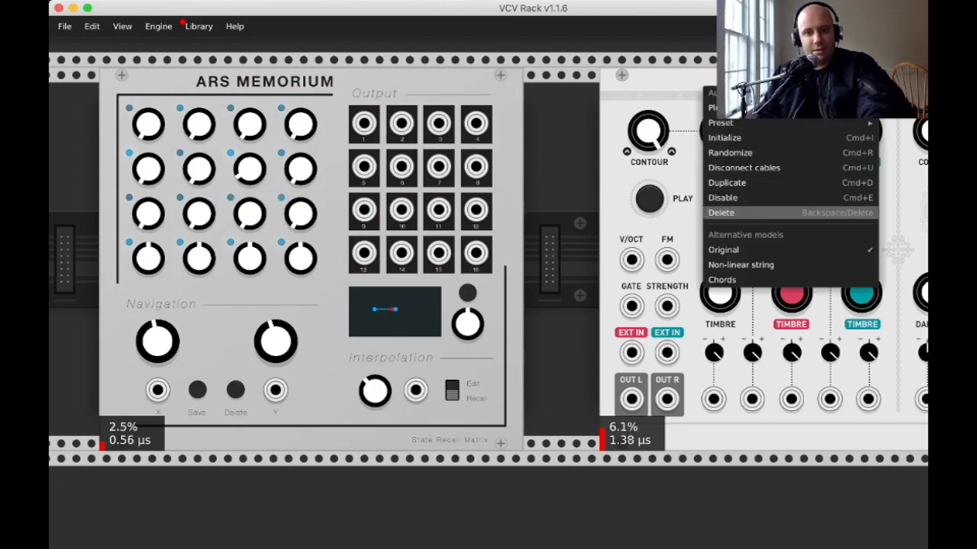
left_click(747, 213)
right_click(632, 152)
scroll(610, 340, "down", 12)
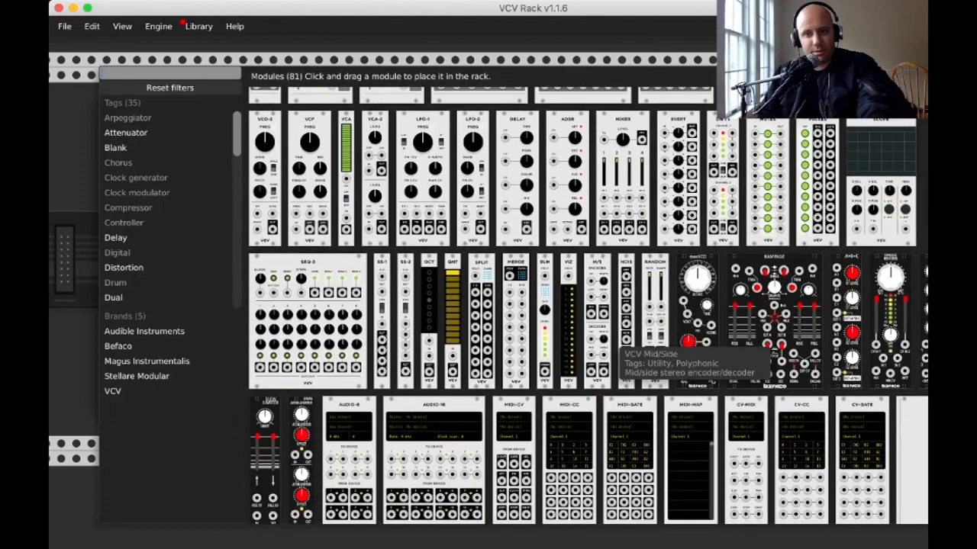
left_click(879, 154)
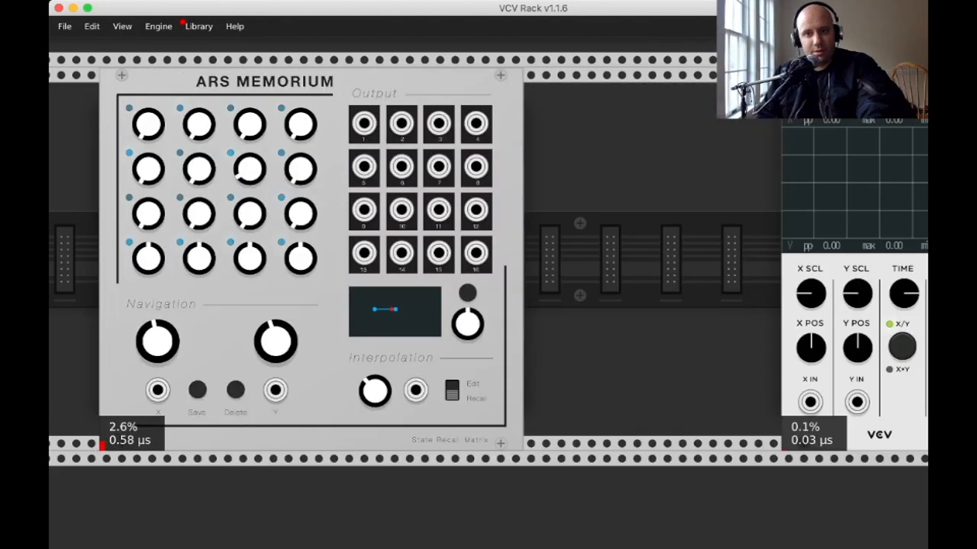
left_click_drag(879, 154, 622, 154)
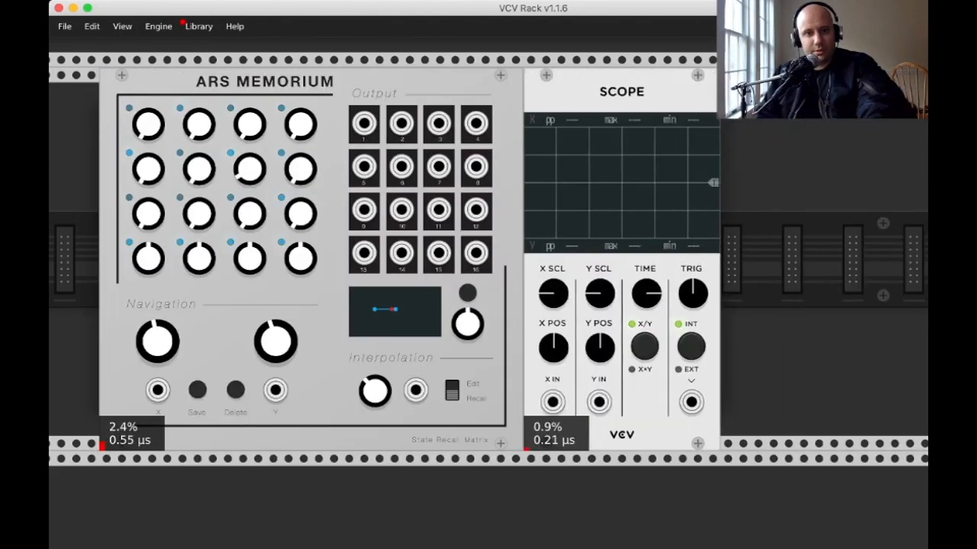
Patch Ars Memorium output 1 into the Scope's X input and lower the X navigation to 0.
mouse_move(364, 123)
left_mouse_down()
mouse_move(534, 343)
mouse_move(552, 402)
left_mouse_up()
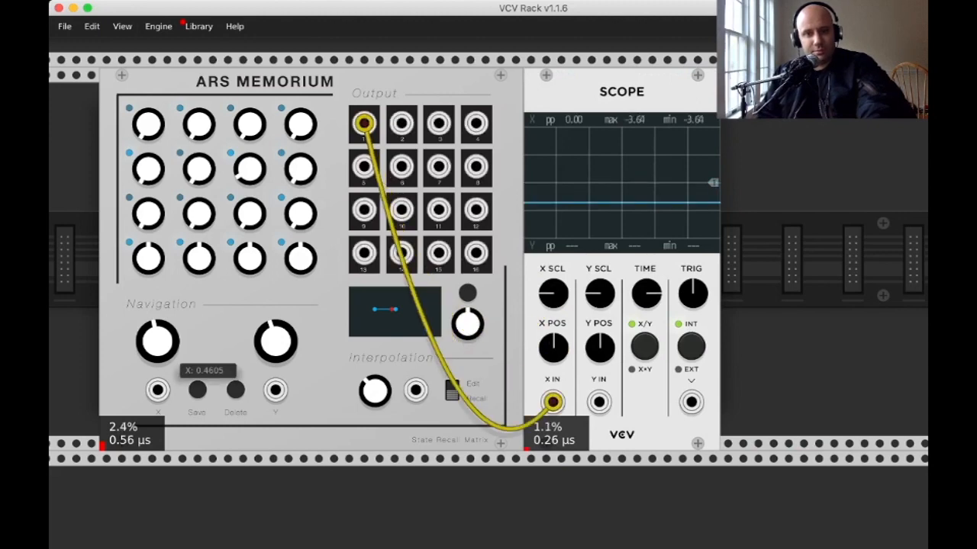
left_click_drag(157, 341, 157, 408)
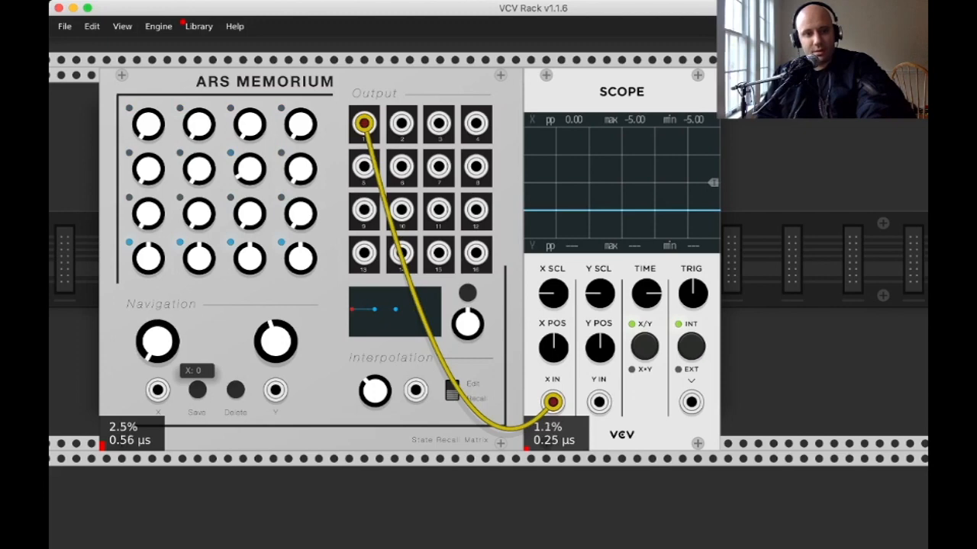
Set the Ars Memorium output voltage to Unipolar [0..10v] and sweep the X navigation to about 0.78 and back to the first saved point.
right_click(227, 314)
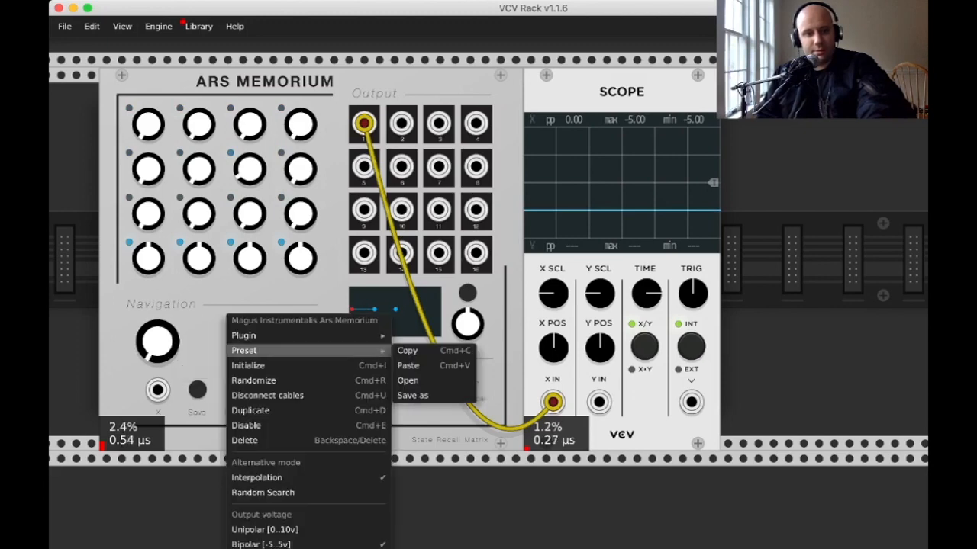
left_click(264, 530)
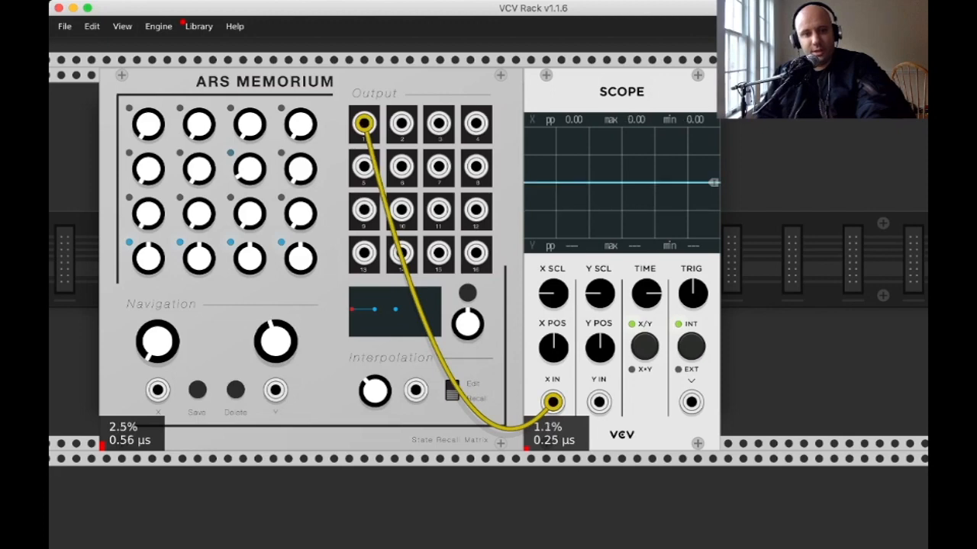
left_click_drag(157, 341, 157, 158)
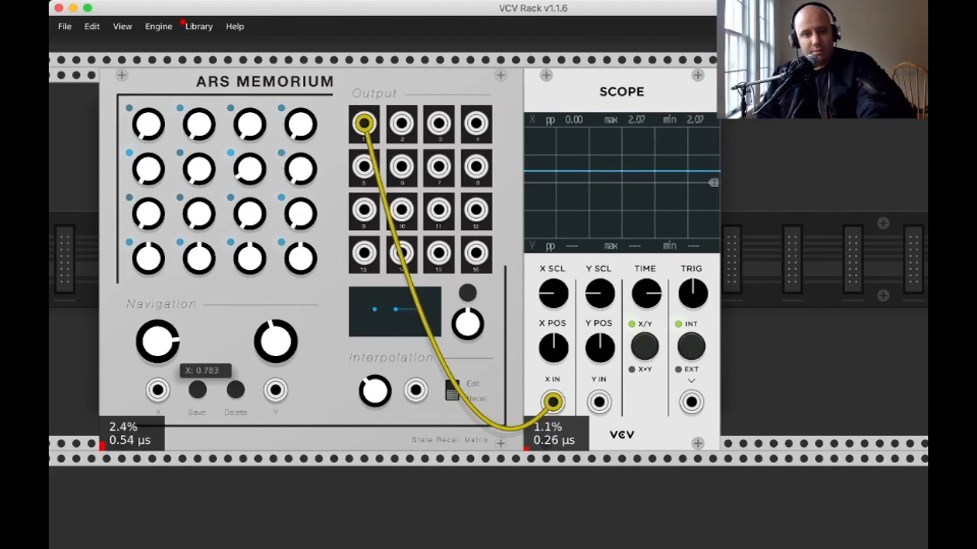
left_click_drag(157, 158, 157, 268)
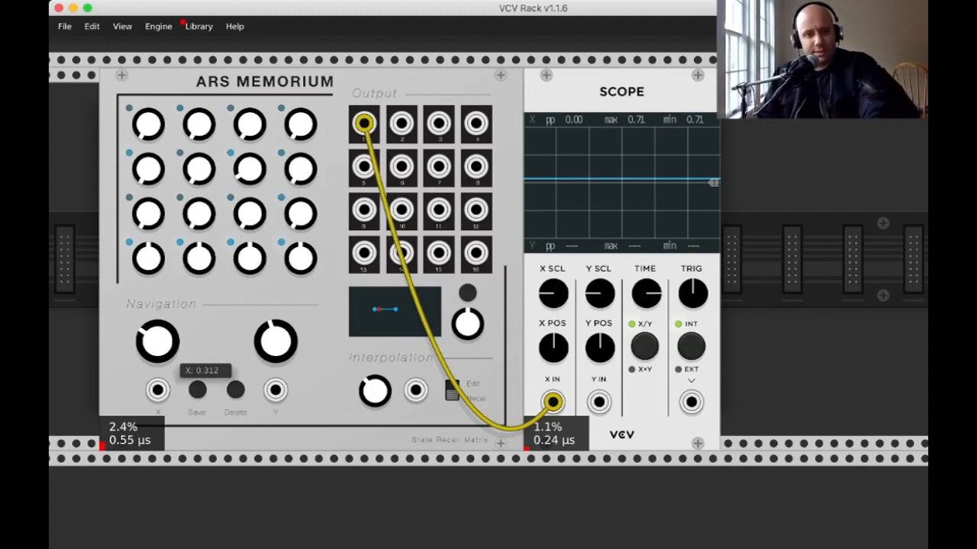
scroll(488, 259, "down", 1)
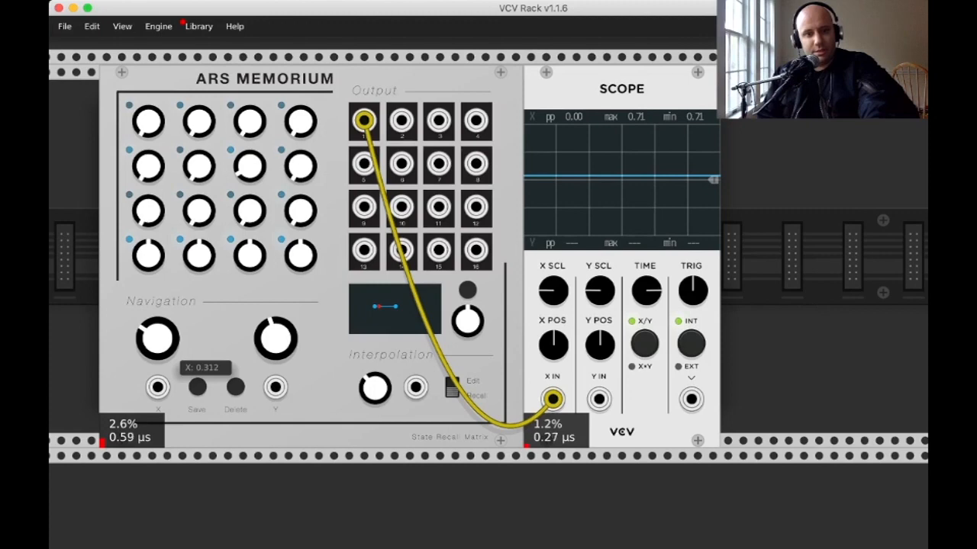
mouse_move(157, 338)
left_mouse_down()
mouse_move(157, 423)
mouse_move(157, 114)
mouse_move(157, 330)
left_mouse_up()
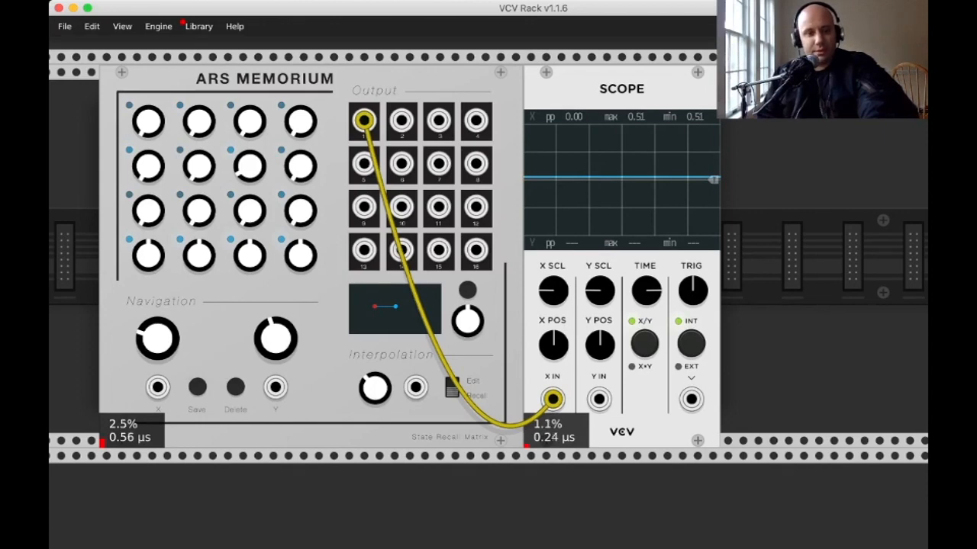
Move the X and Y navigation away from the saved points, raise CV Out 6 and set CV Out 15 and CV Out 14 to 0.
left_click_drag(275, 338, 276, 305)
left_click_drag(157, 338, 157, 319)
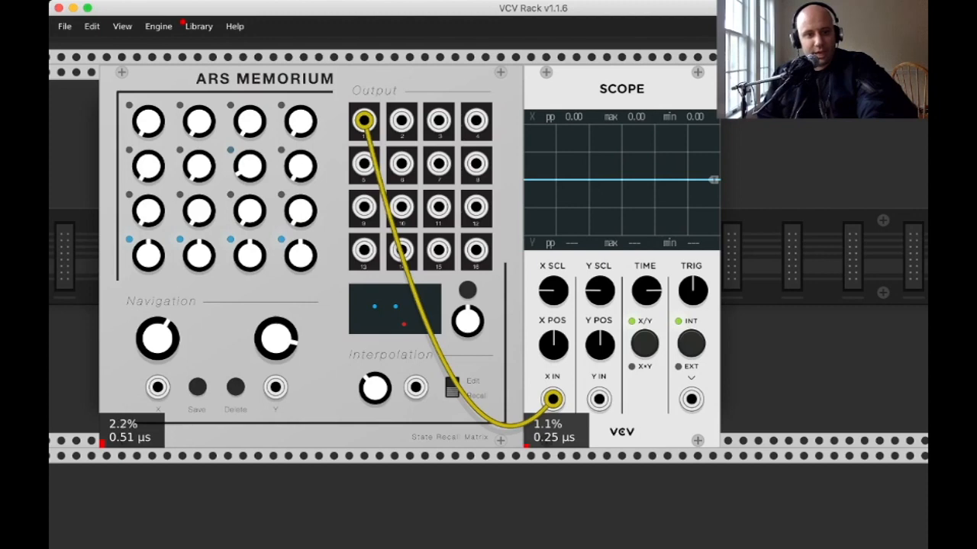
left_click_drag(199, 166, 198, 142)
left_click_drag(250, 255, 250, 351)
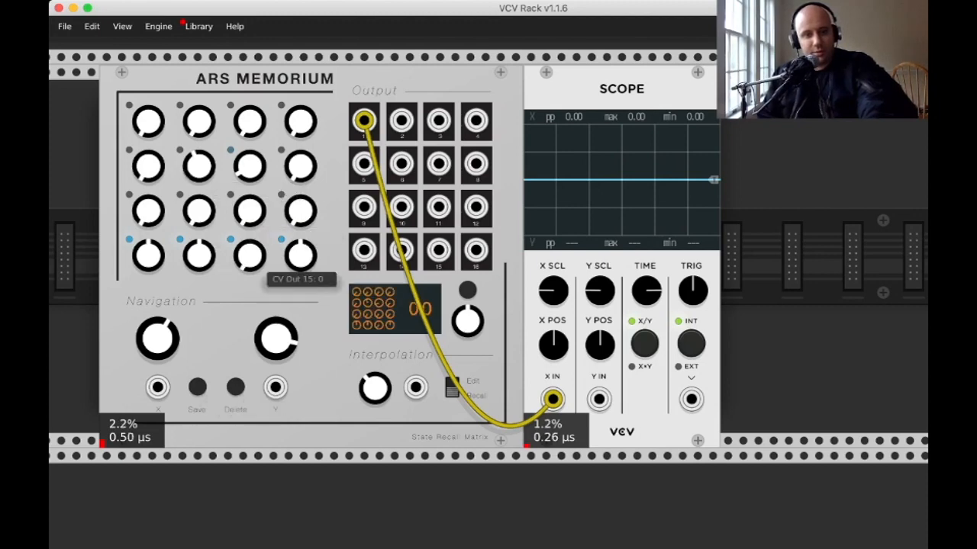
left_click_drag(198, 256, 198, 344)
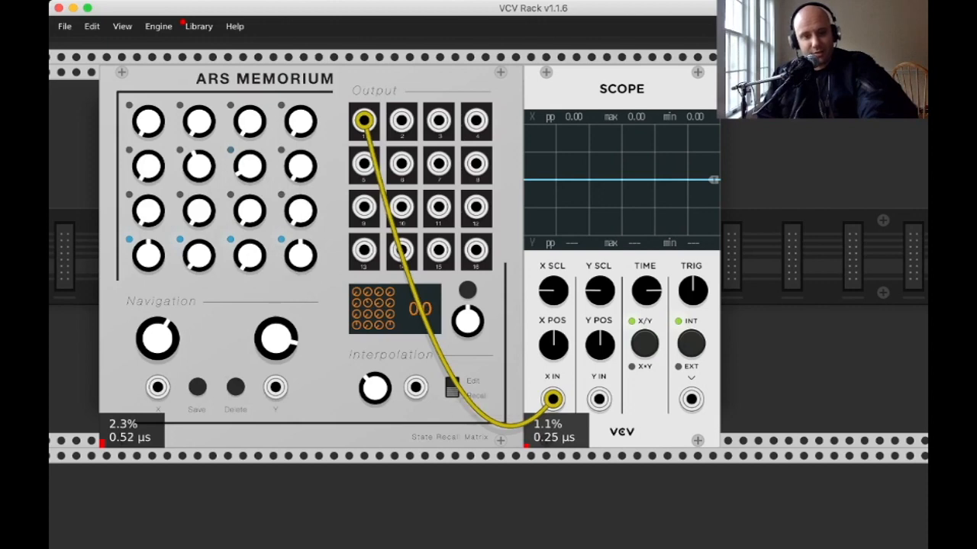
Toggle Ars Memorium between Edit and Recall several times, ending in Edit, and turn the X navigation down to minimum.
left_click(452, 389)
left_click(452, 388)
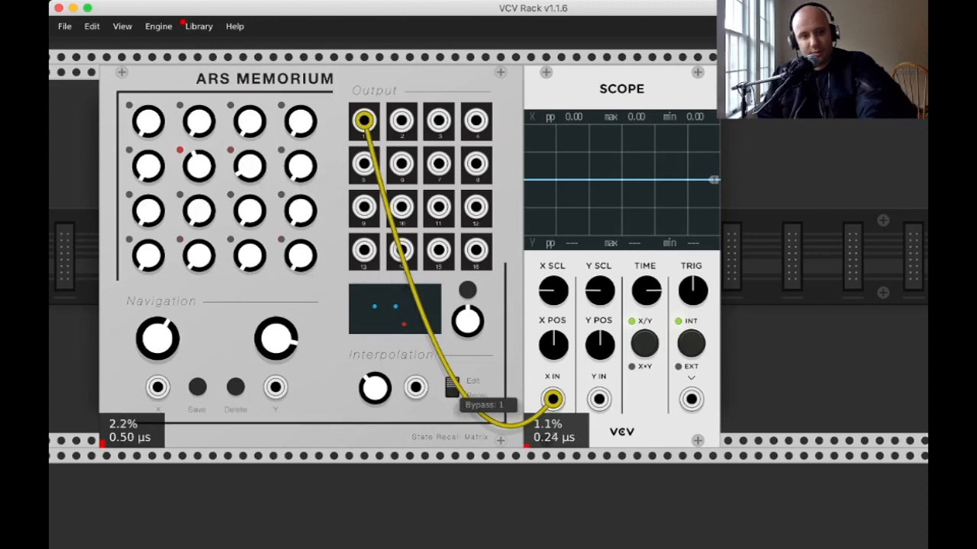
left_click(451, 388)
left_click(451, 388)
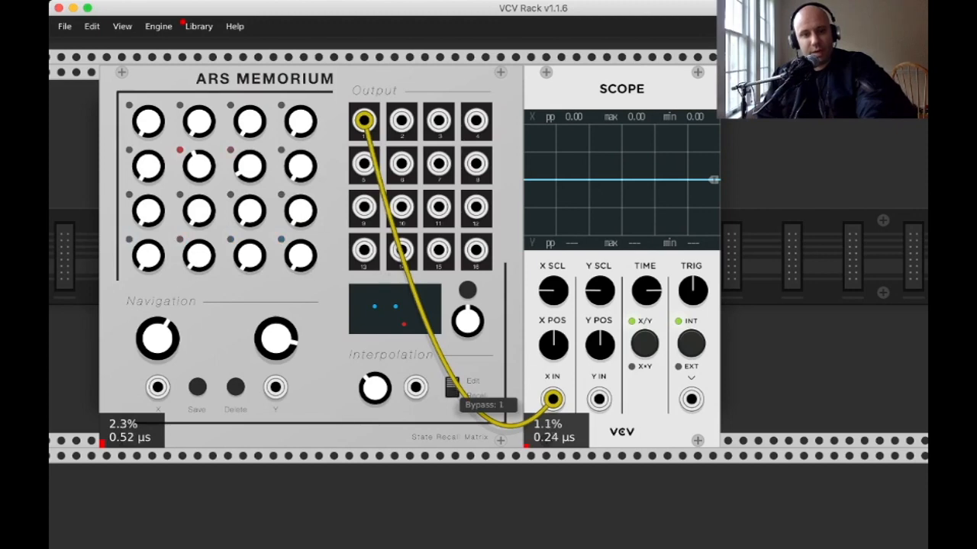
left_click(451, 388)
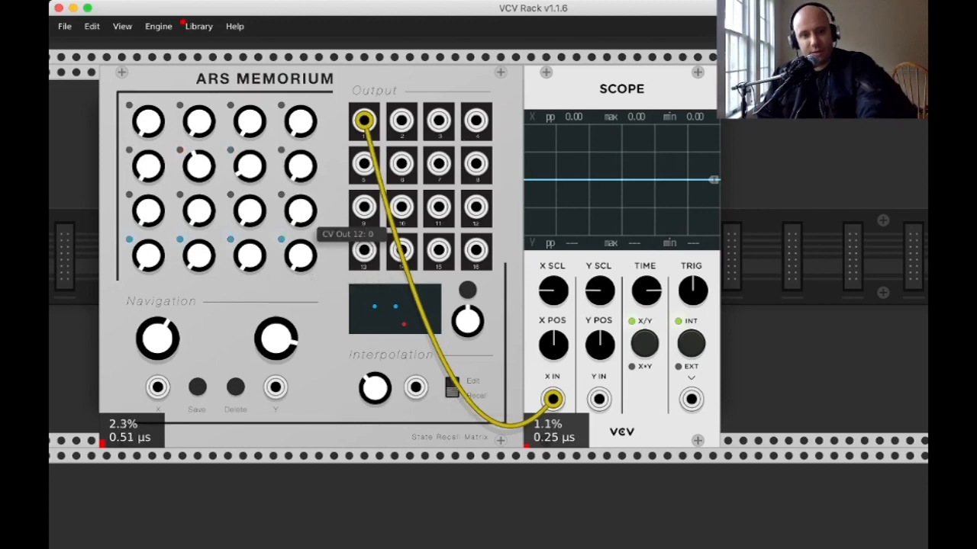
left_click(451, 389)
left_click(451, 389)
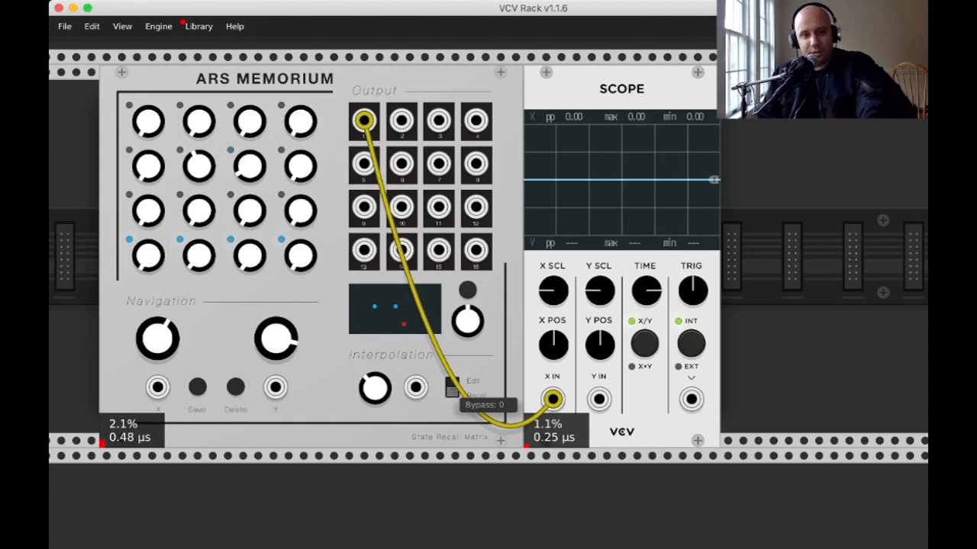
left_click(452, 388)
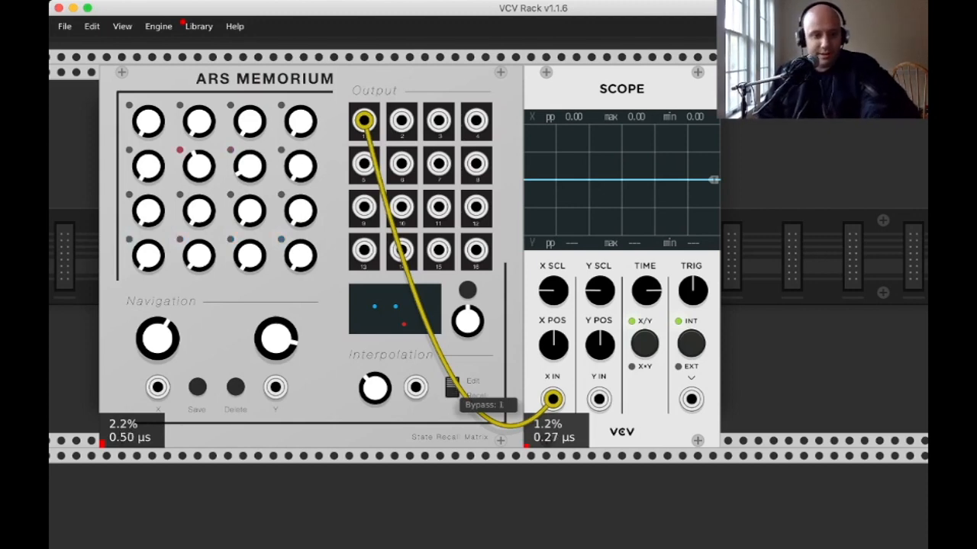
left_click_drag(158, 339, 158, 489)
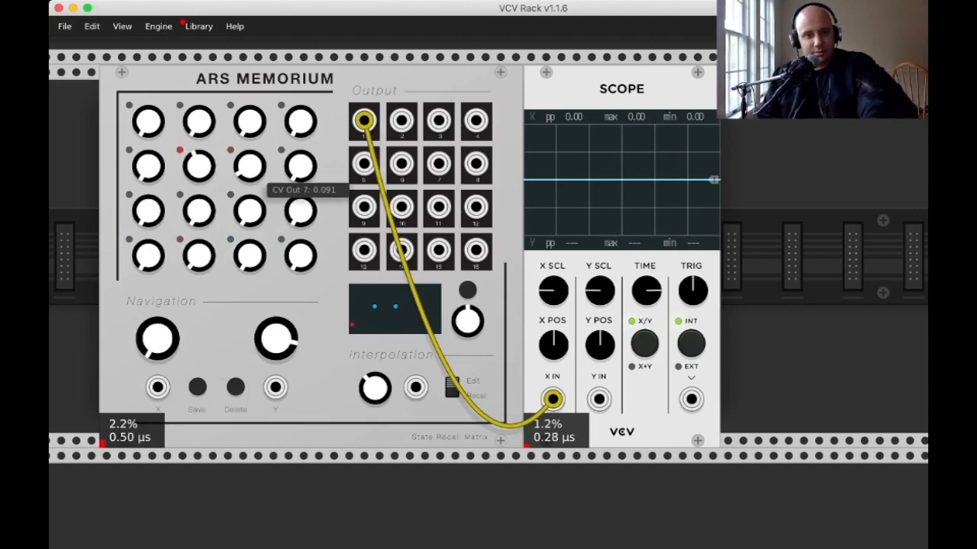
Raise CV Out 3, 7, 11 and 15 on Ars Memorium and turn CV Out 6 down to 0.
left_click_drag(250, 122, 249, 76)
left_click_drag(250, 210, 249, 156)
left_click_drag(250, 255, 249, 206)
left_click_drag(204, 171, 204, 198)
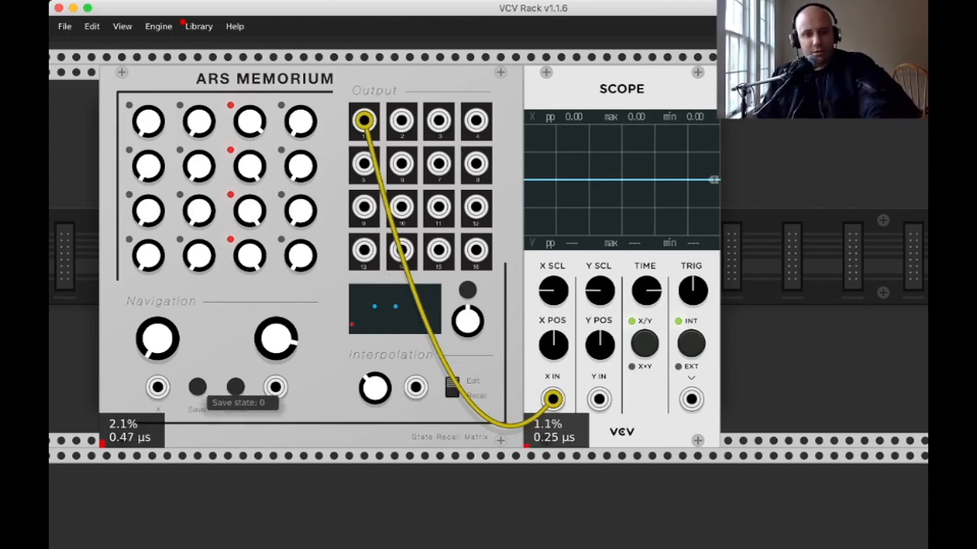
Set the X navigation to about 0.12, save the knob state at that point and switch Ars Memorium to Recall.
mouse_move(157, 338)
left_mouse_down()
mouse_move(157, 325)
mouse_move(157, 339)
left_mouse_up()
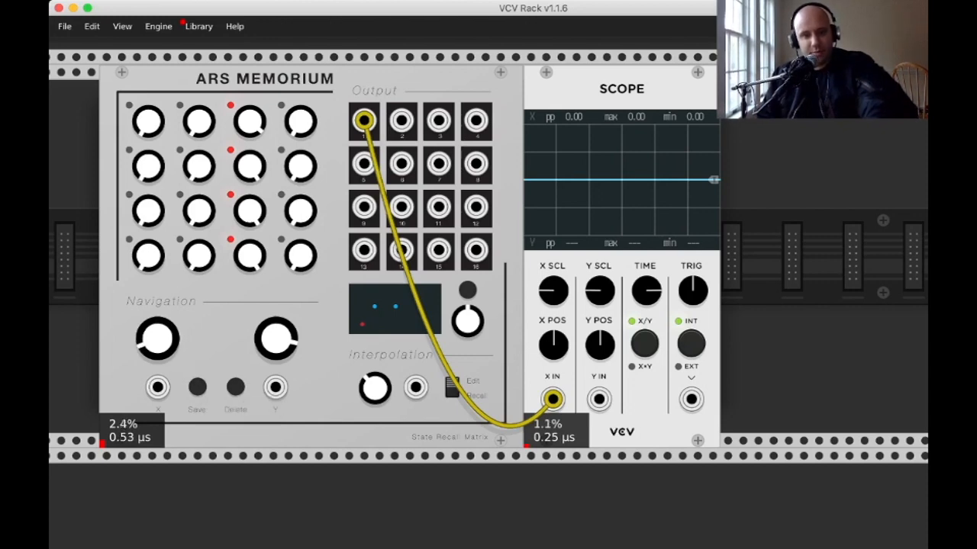
left_click(451, 387)
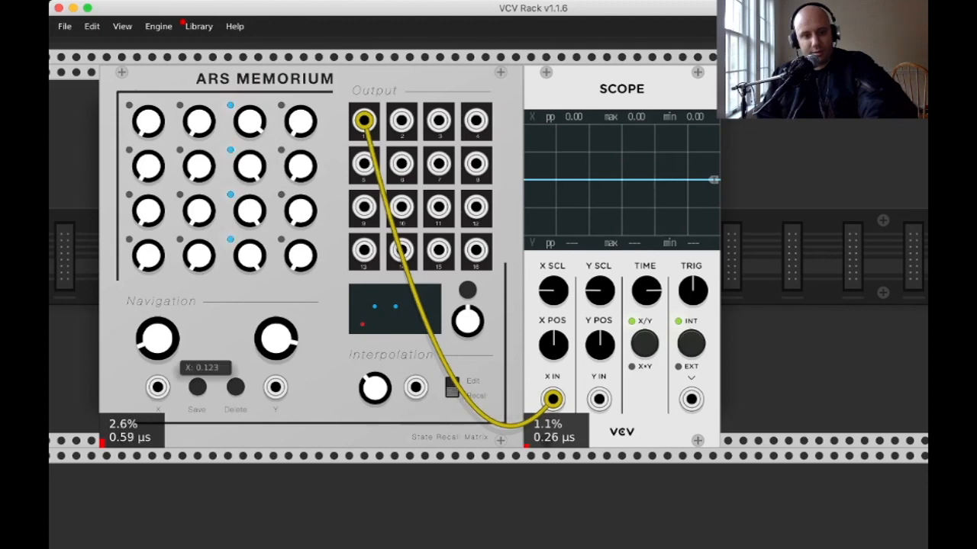
mouse_move(157, 338)
left_mouse_down()
mouse_move(157, 319)
mouse_move(157, 339)
left_mouse_up()
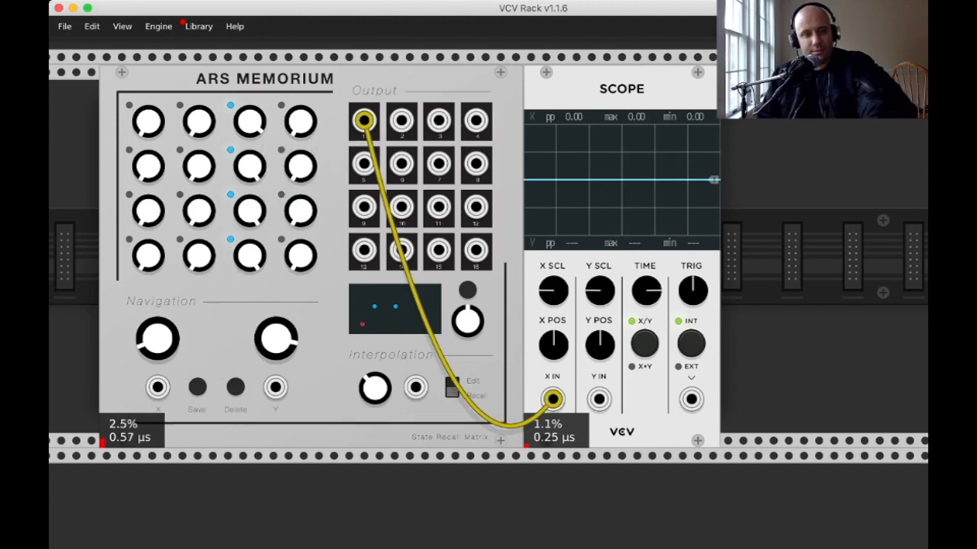
mouse_move(157, 339)
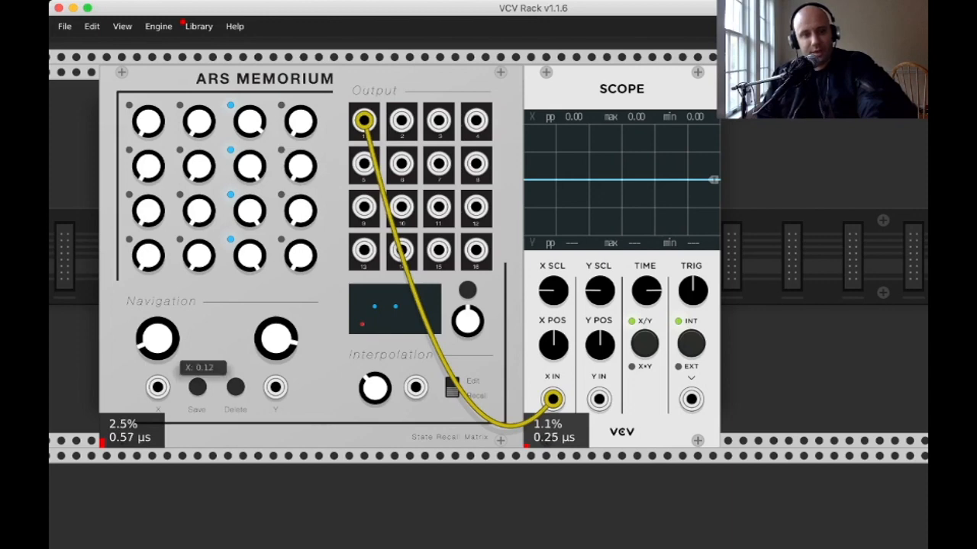
Raise Interpolation to about midway and move the X and Y navigation around the two upper saved points, ending with Y at about 0.40.
left_click_drag(157, 339, 157, 340)
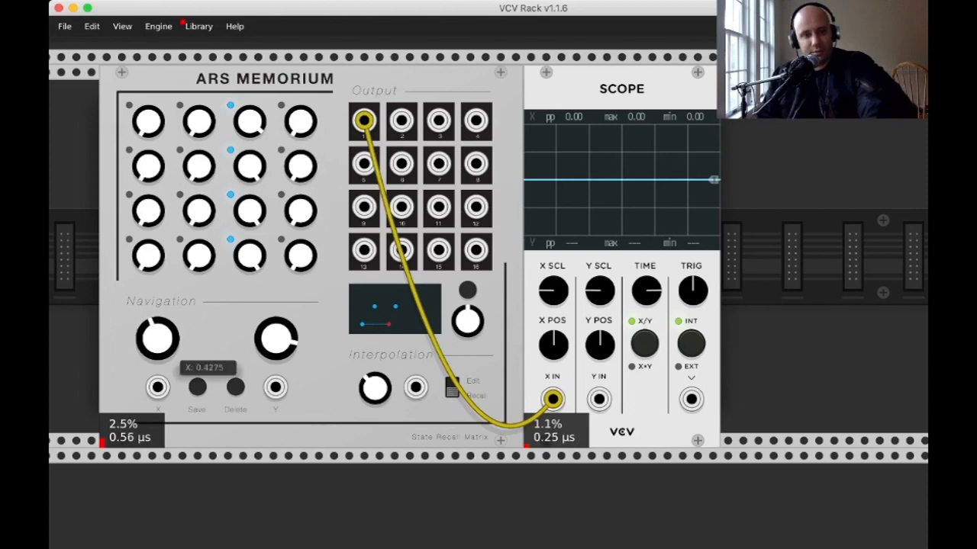
left_click_drag(277, 338, 276, 336)
left_click_drag(375, 387, 375, 384)
left_click_drag(276, 337, 276, 369)
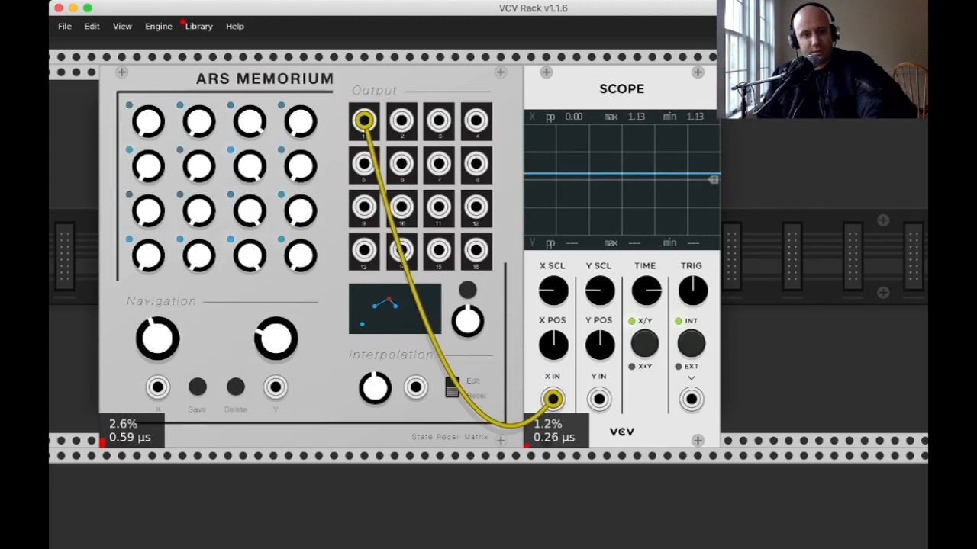
left_click_drag(157, 338, 158, 358)
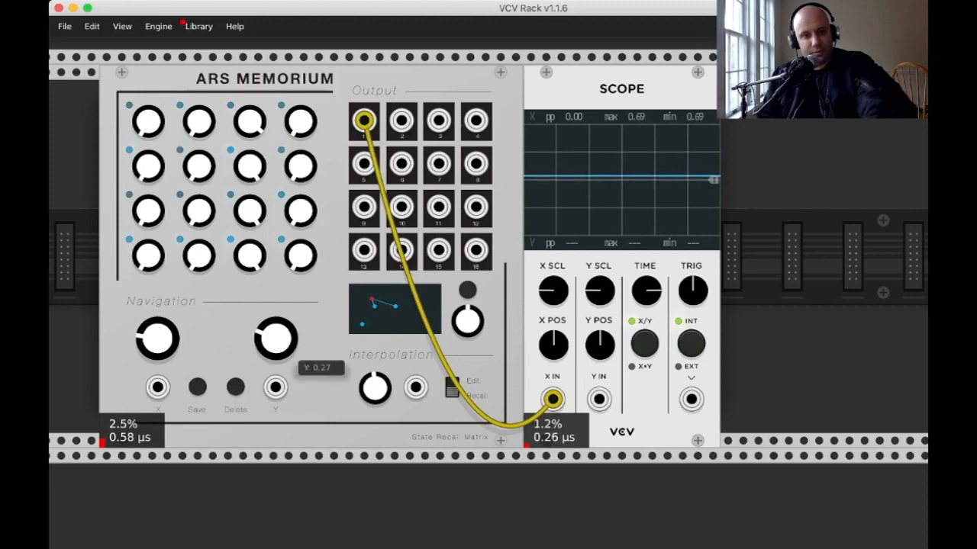
left_click_drag(276, 338, 276, 318)
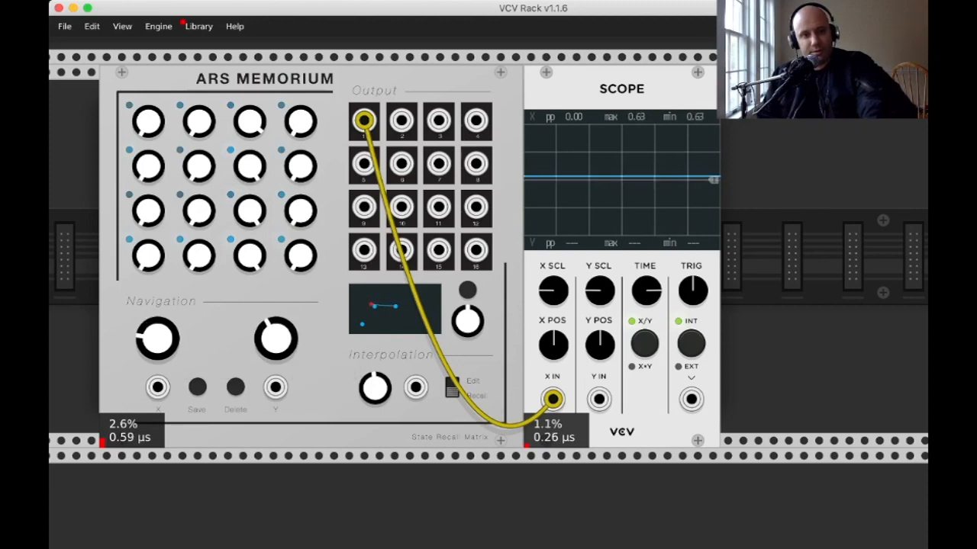
Save the state at near-maximum X, switch to Edit, and save it at two more points with lower X and Y values.
left_click_drag(157, 338, 157, 294)
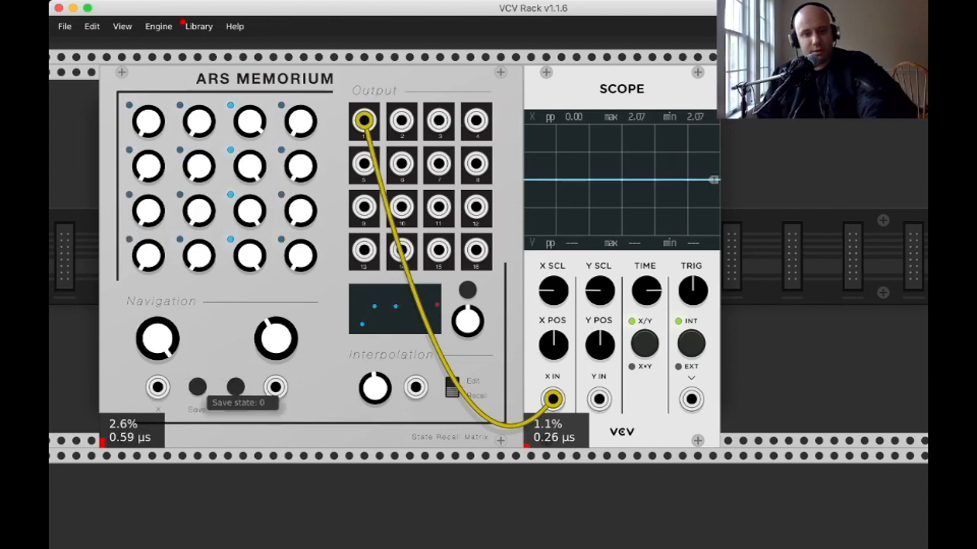
left_click(452, 387)
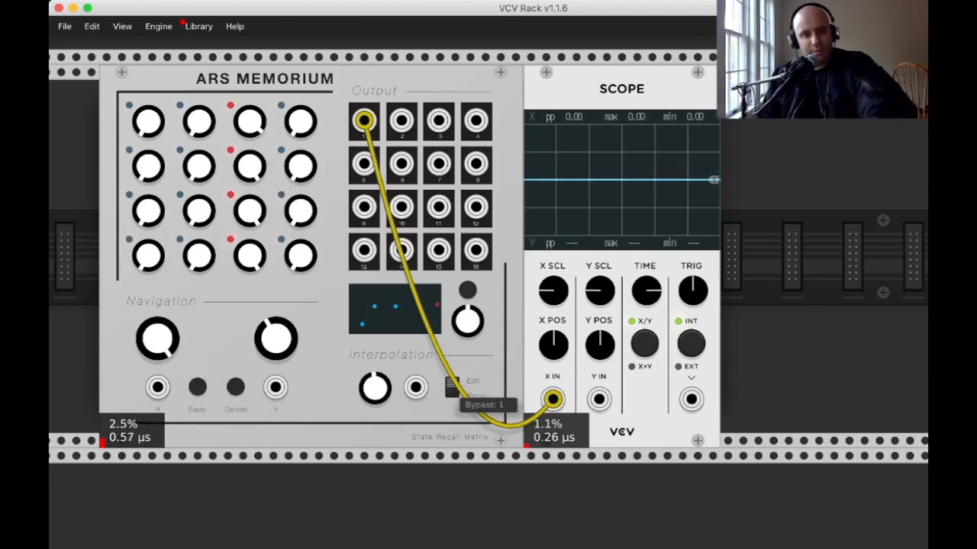
left_click_drag(158, 338, 157, 403)
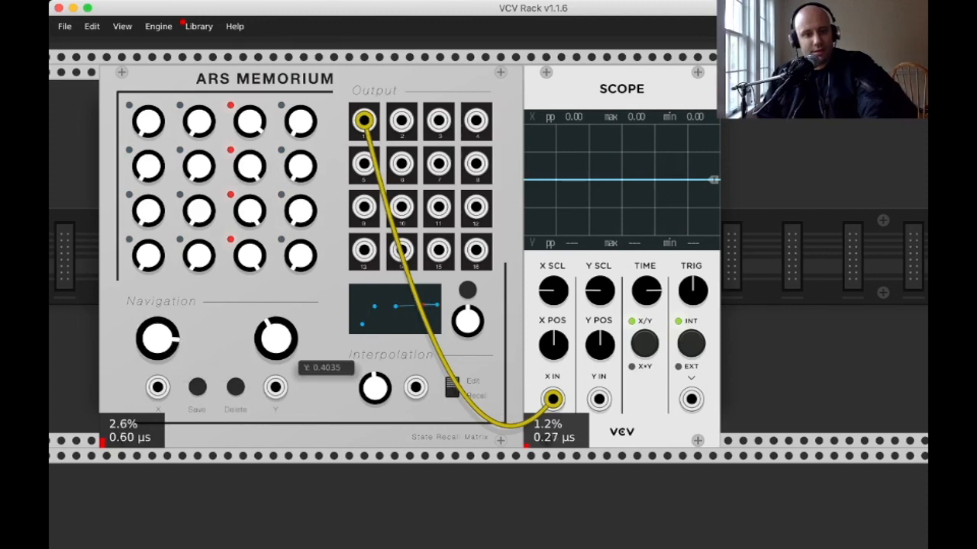
left_click_drag(276, 338, 276, 382)
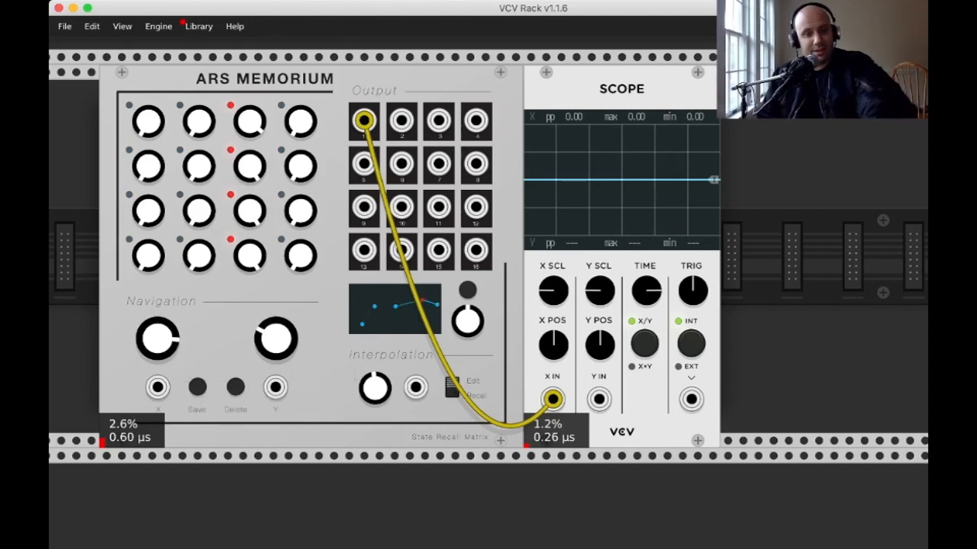
left_click_drag(168, 349, 168, 439)
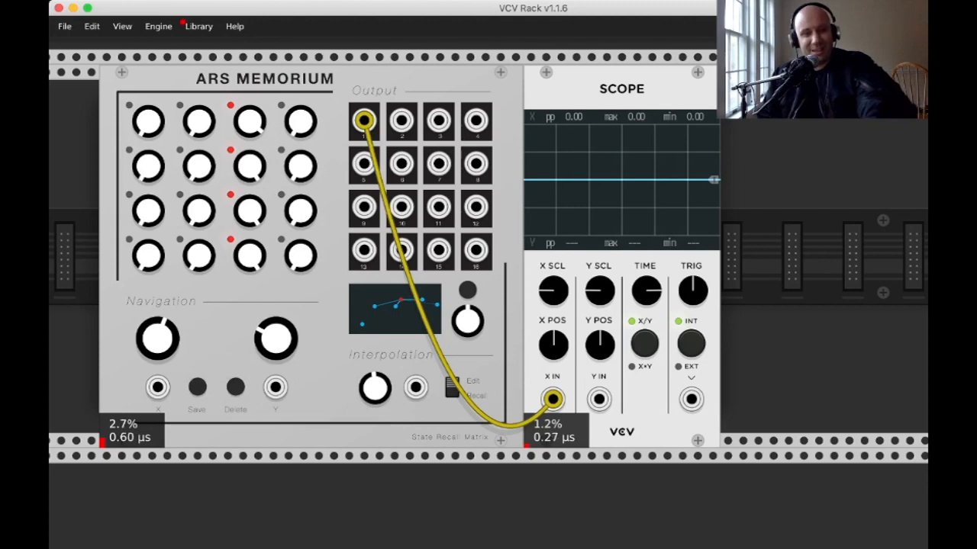
left_click(197, 386)
Raise the Y navigation and save the state at X positions of about 0.91, 0.645 and 0.45.
left_click_drag(169, 350, 169, 225)
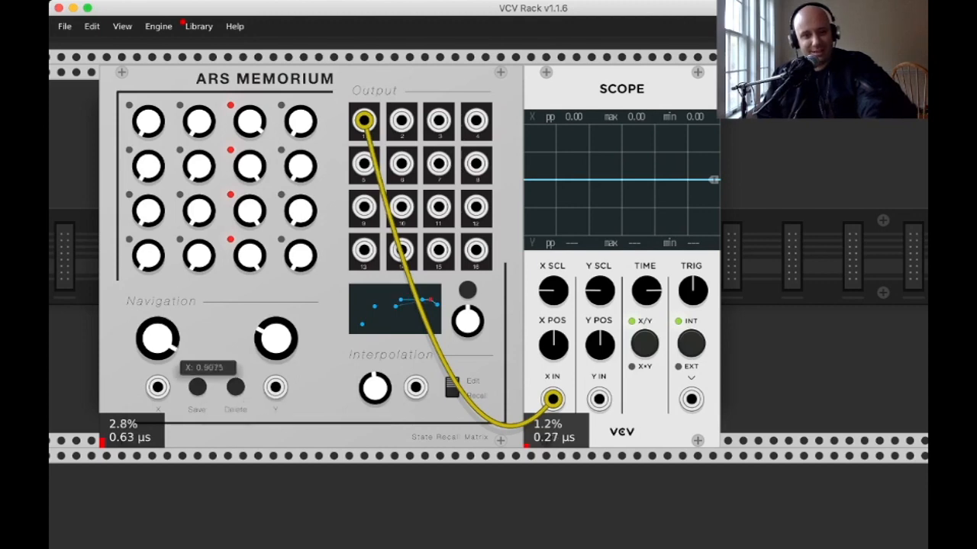
left_click_drag(287, 348, 287, 195)
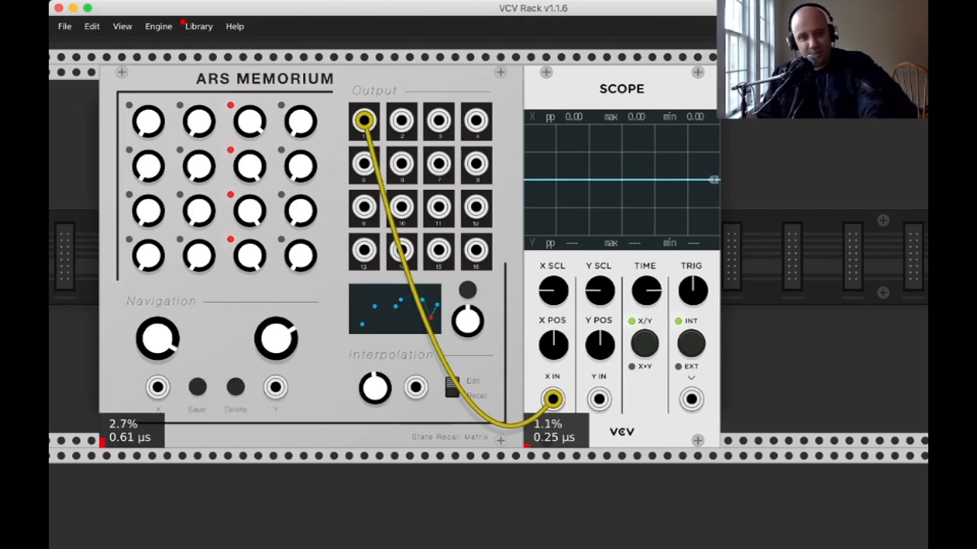
left_click(197, 387)
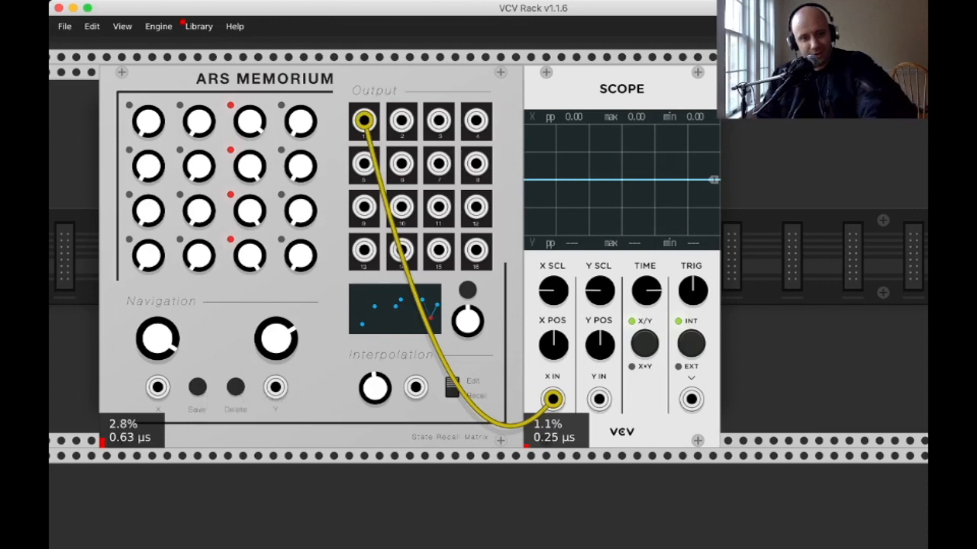
left_click_drag(184, 347, 143, 442)
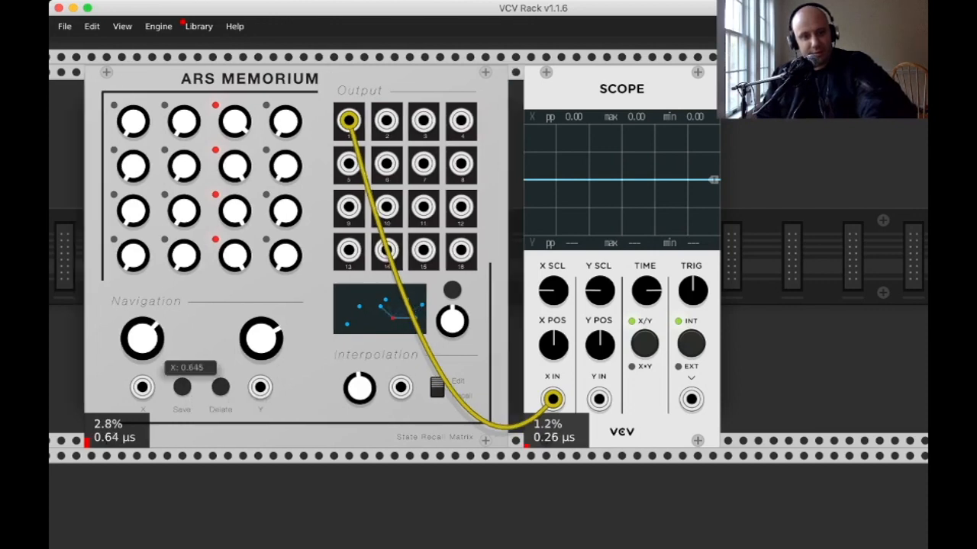
left_click(181, 387)
left_click_drag(154, 349, 153, 430)
left_click(182, 387)
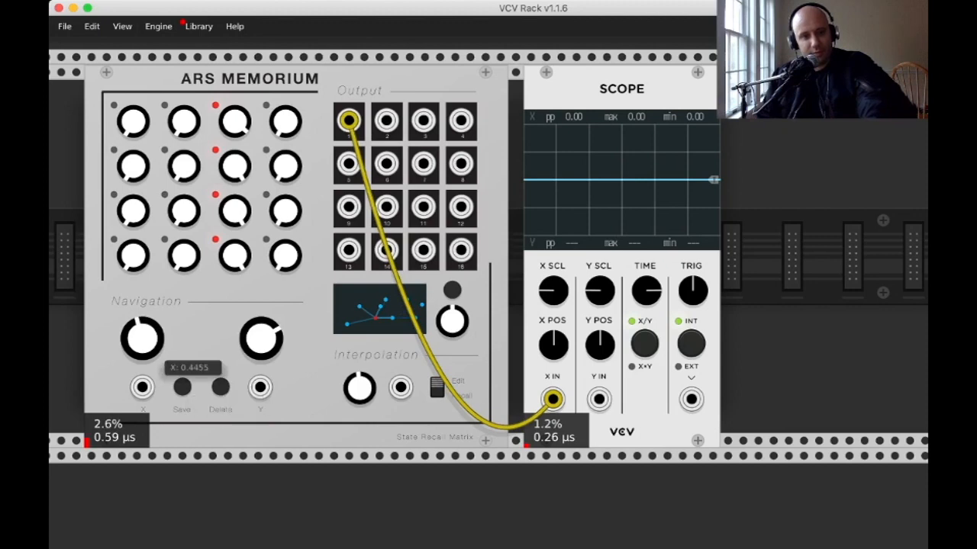
Save the state at a raised X with the Y navigation near maximum, and lower X to about 0.46.
left_click_drag(153, 349, 154, 272)
left_click_drag(265, 349, 265, 260)
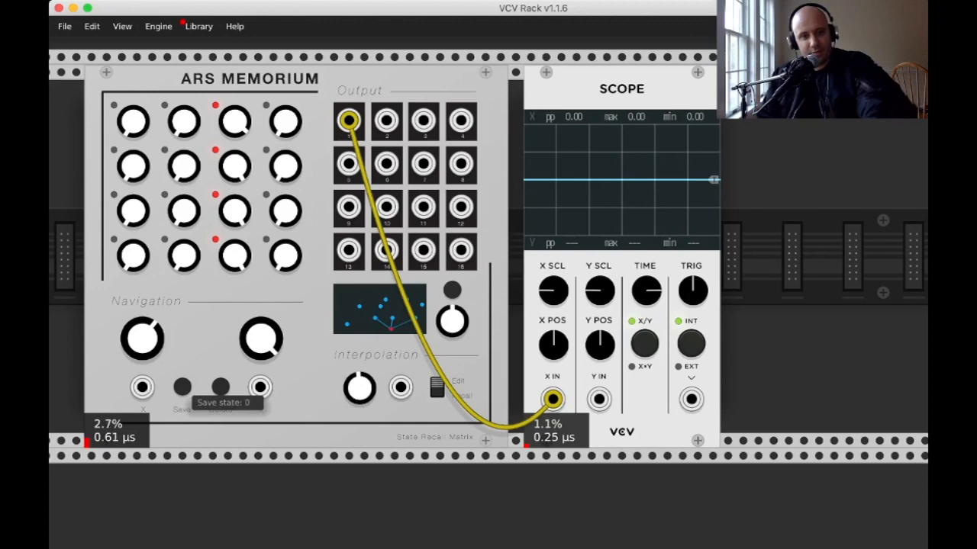
left_click_drag(154, 350, 154, 381)
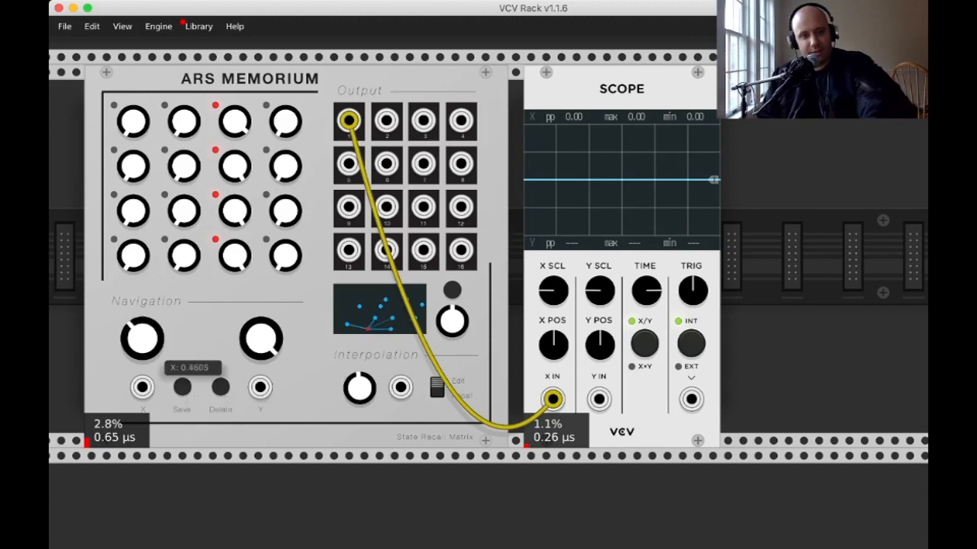
Turn Interpolation up to maximum, sweep the X navigation to 1, and bring X and Y back among the saved points.
left_click_drag(359, 386, 359, 359)
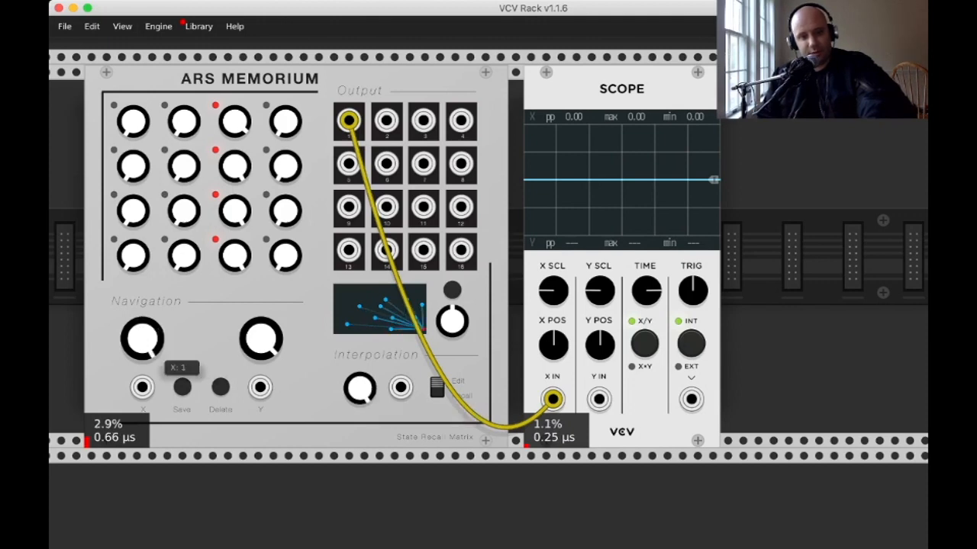
left_click_drag(143, 338, 143, 316)
left_click_drag(261, 338, 261, 534)
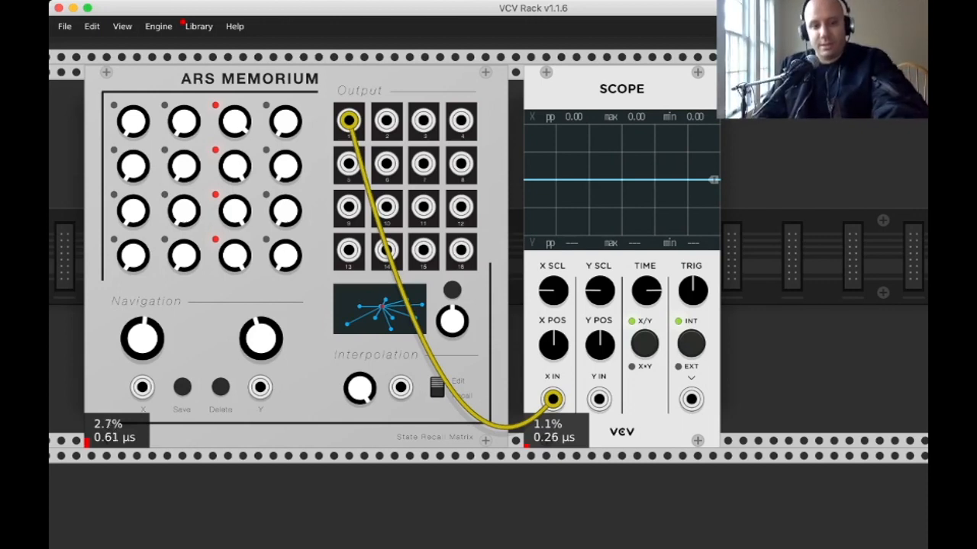
Sweep the navigation to X about 0.16 and Y about 0.84, and return it to the centre at X about 0.52.
left_click_drag(142, 339, 142, 358)
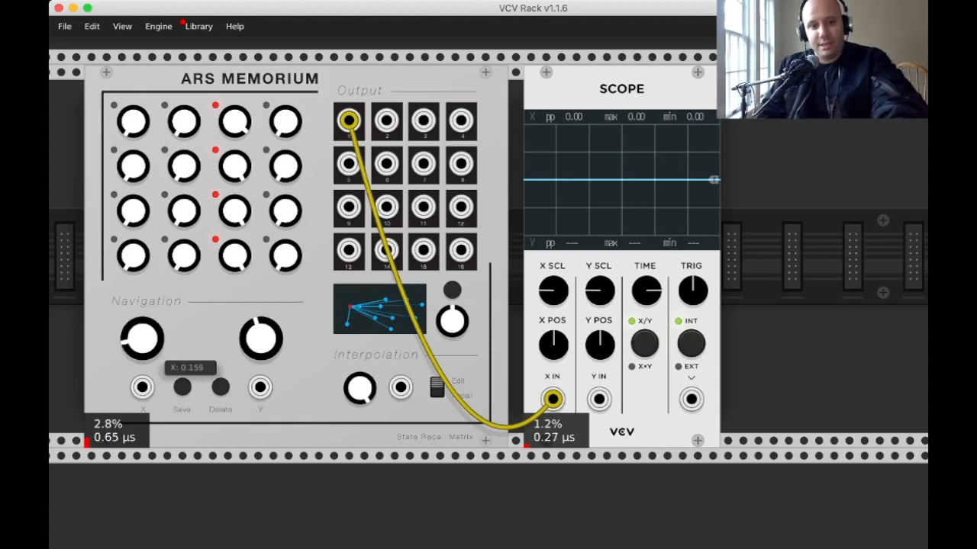
left_click_drag(261, 339, 261, 315)
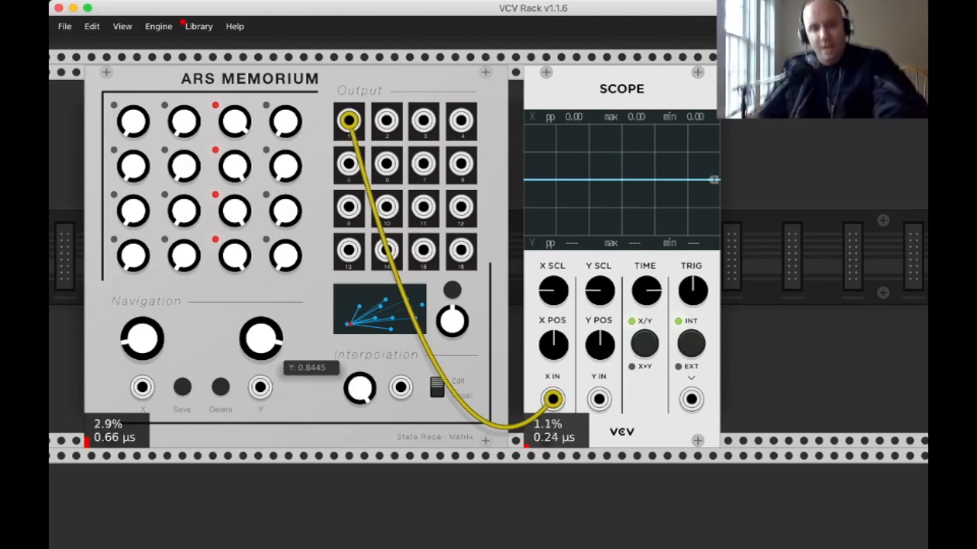
left_click_drag(261, 339, 261, 513)
left_click_drag(142, 339, 141, 191)
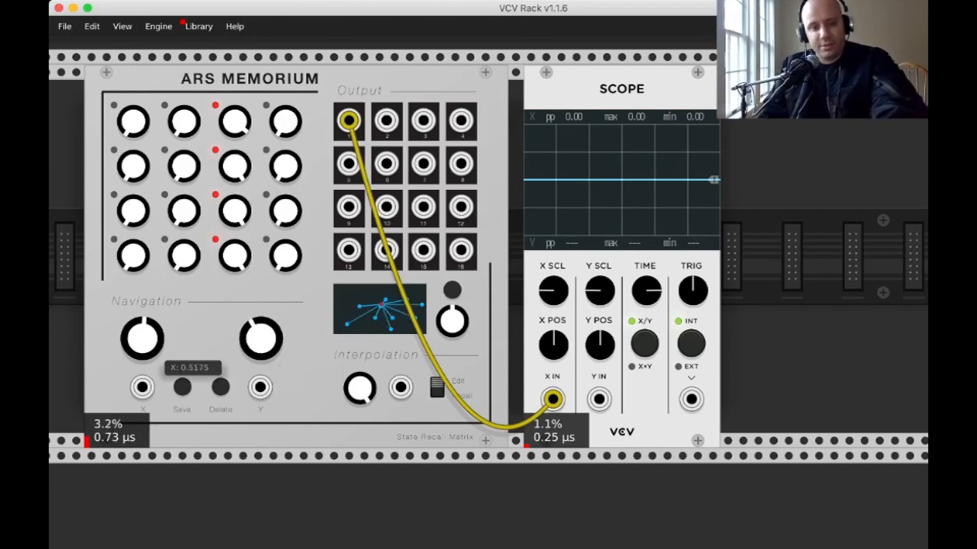
Add a VCV LFO-1 module to the rack, left of Ars Memorium.
scroll(488, 260, "left", 10)
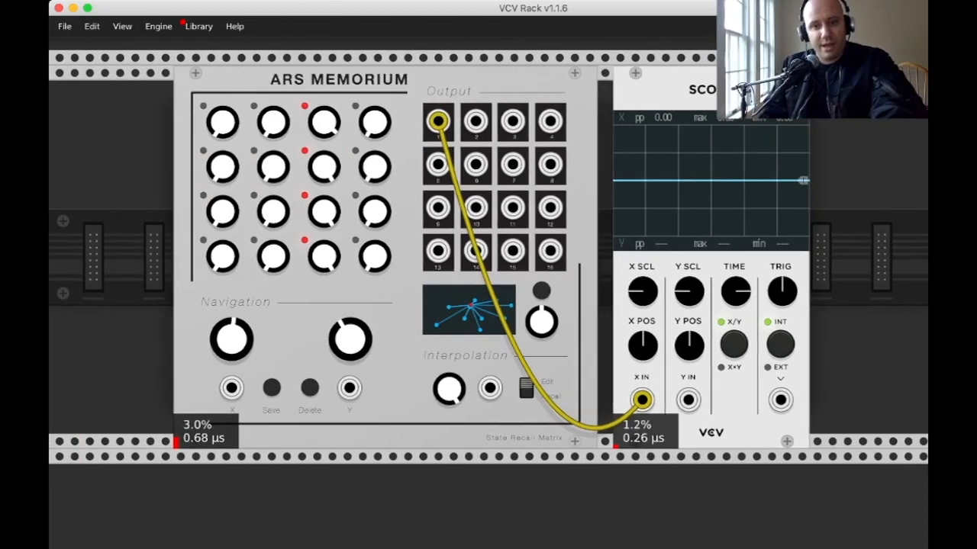
right_click(332, 166)
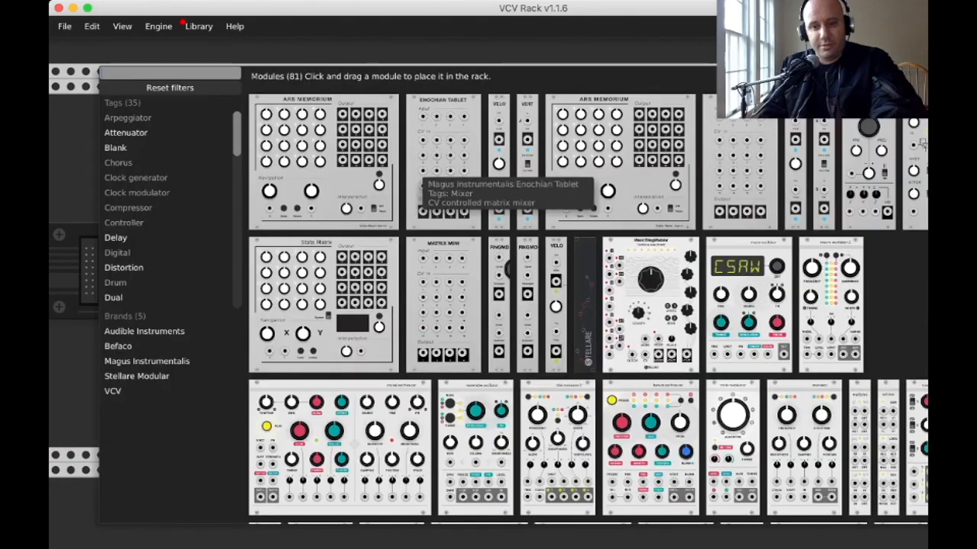
scroll(719, 282, "down", 6)
scroll(719, 282, "down", 5)
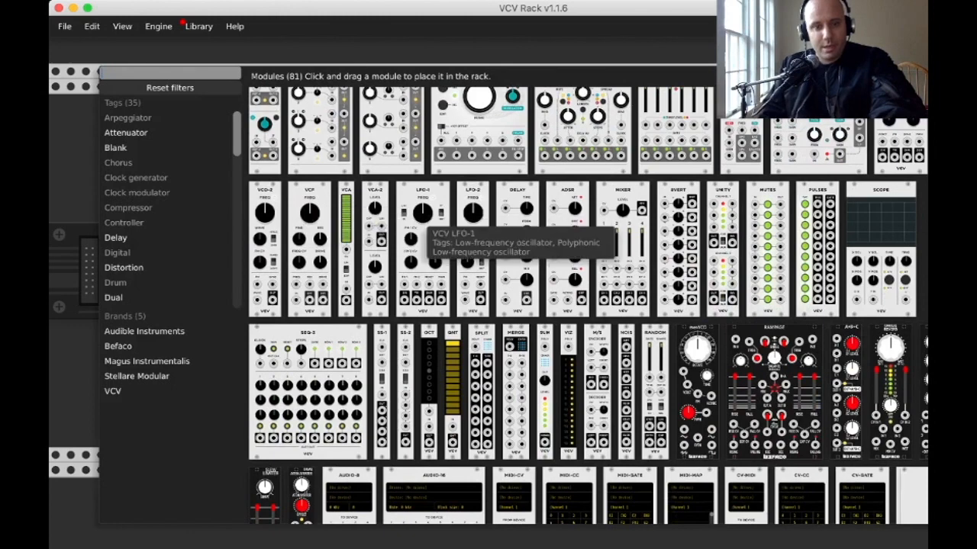
left_click(422, 222)
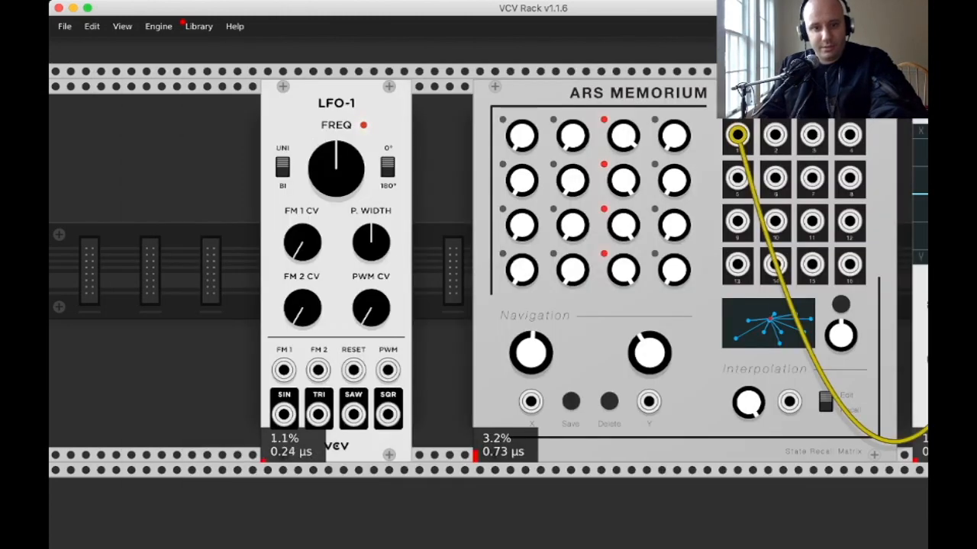
Add a second VCV LFO-1 module to the left of the first one.
right_click(171, 148)
scroll(535, 326, "down", 8)
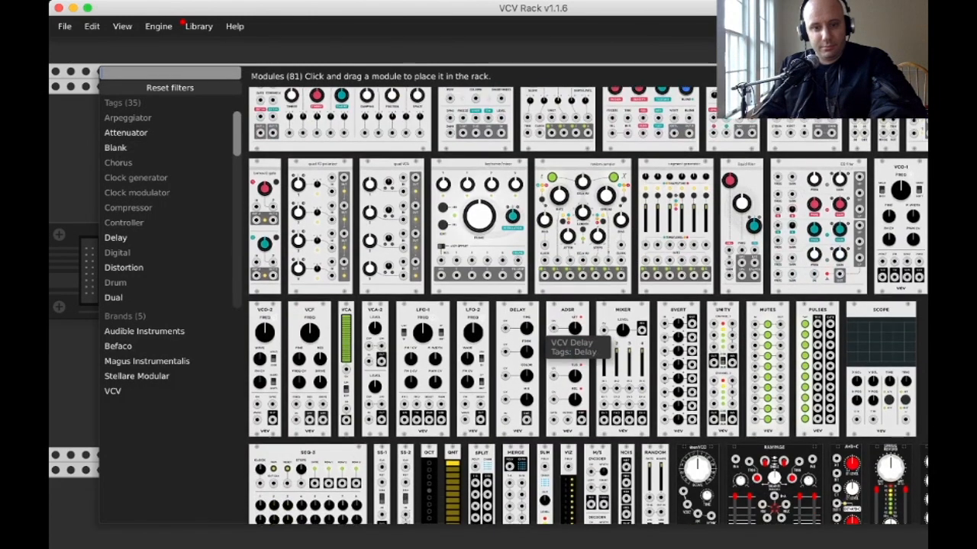
scroll(548, 339, "down", 1)
scroll(548, 339, "down", 5)
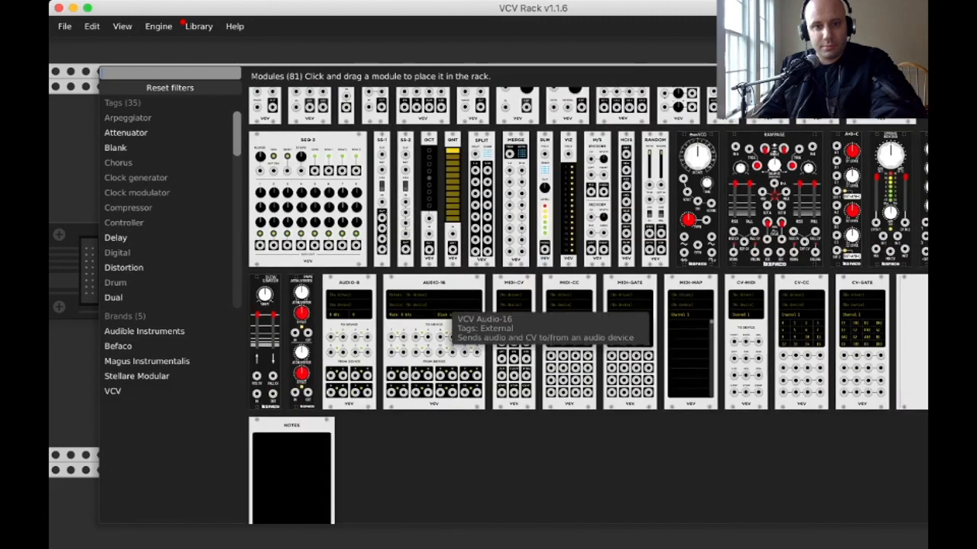
scroll(447, 316, "up", 3)
left_click(427, 222)
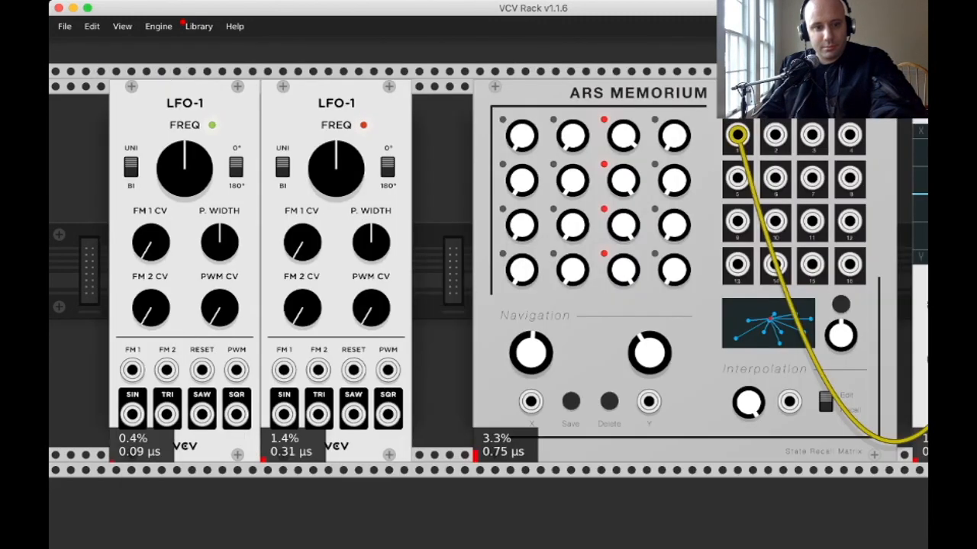
Patch the two LFO-1 sine outputs into the Ars Memorium X and Y inputs and slow both LFOs, the second to about 0.0045 Hz.
left_click_drag(132, 413, 532, 401)
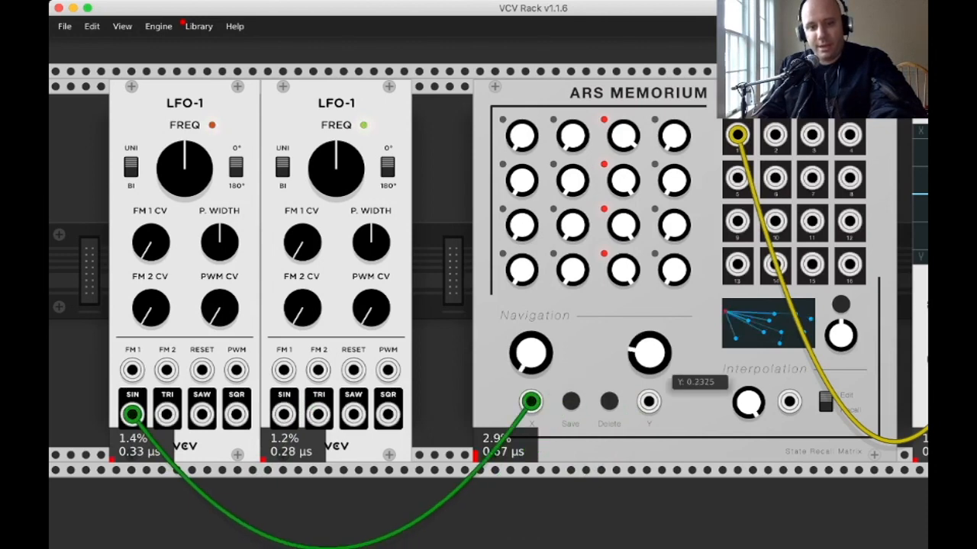
left_click_drag(283, 413, 648, 401)
left_click_drag(185, 169, 184, 298)
left_click_drag(335, 170, 336, 298)
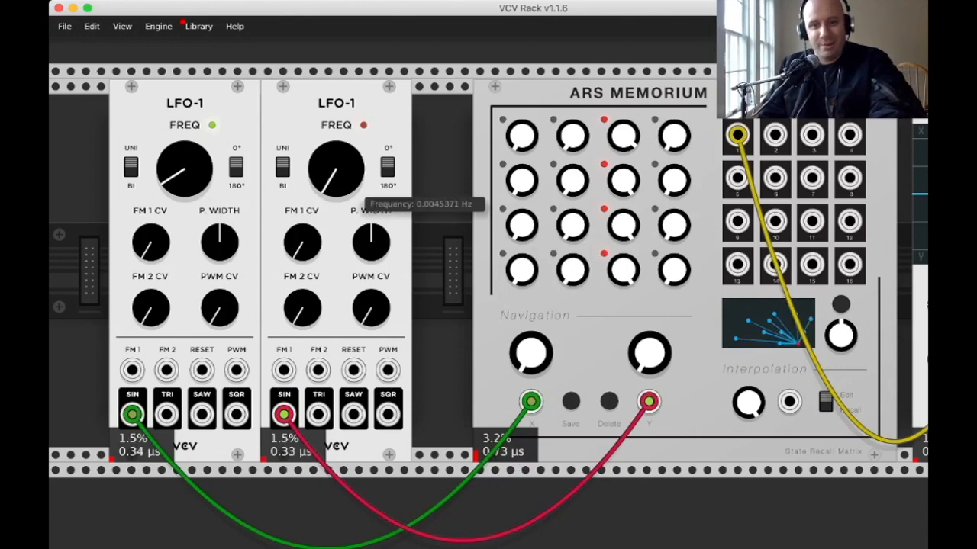
Raise the second LFO-1's frequency to about 0.057 Hz and speed up the first LFO-1 slightly.
left_click_drag(336, 170, 335, 151)
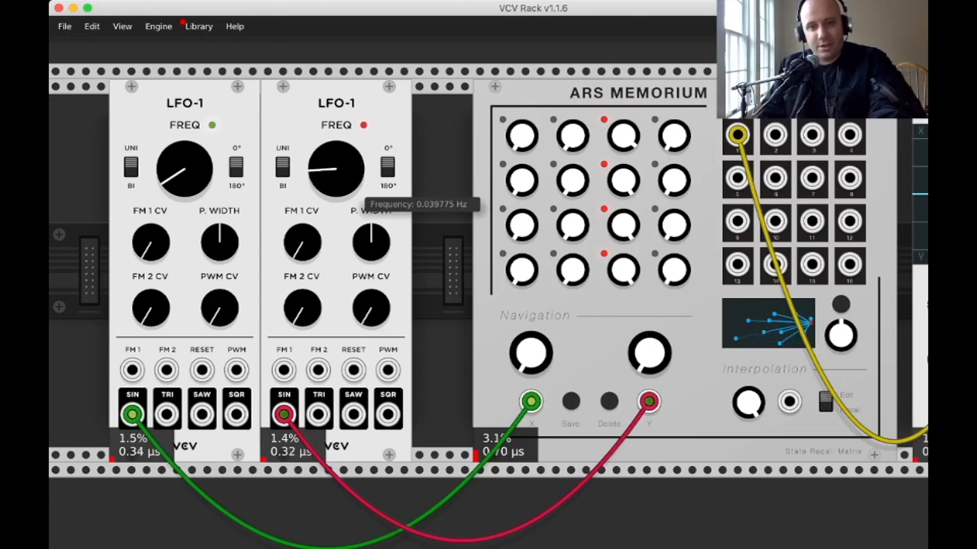
mouse_move(184, 169)
left_click_drag(184, 170, 184, 153)
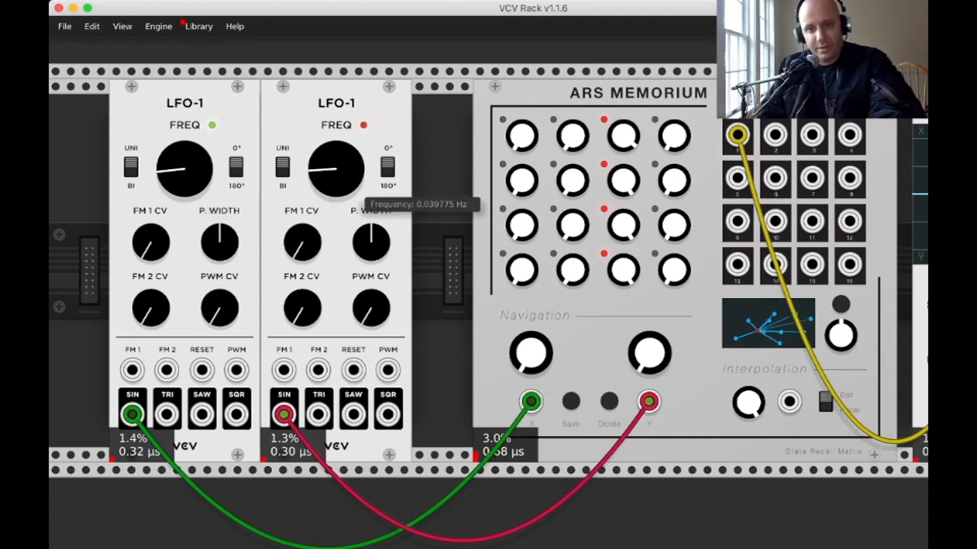
left_click_drag(336, 168, 335, 159)
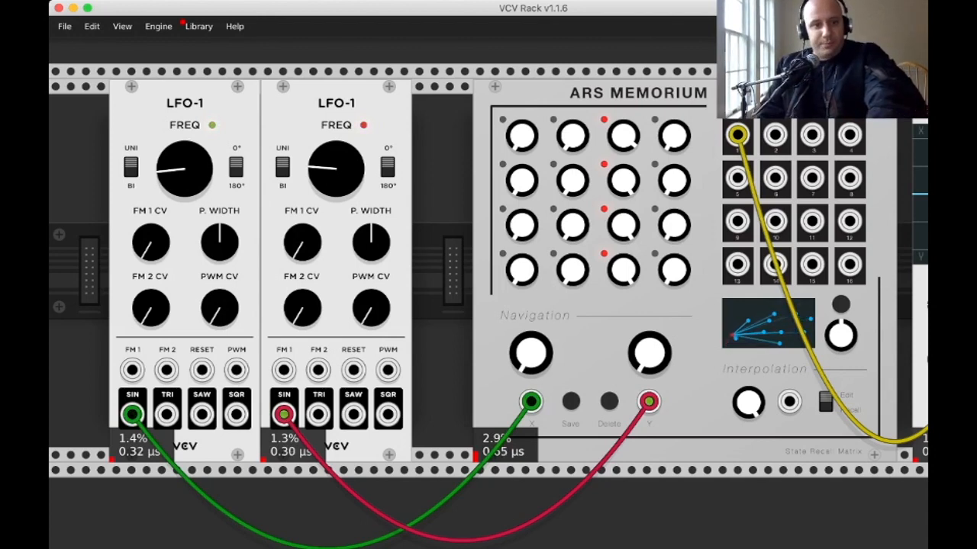
Move both LFO-1 modules next to each other, directly against the left side of Ars Memorium.
left_click_drag(337, 103, 396, 103)
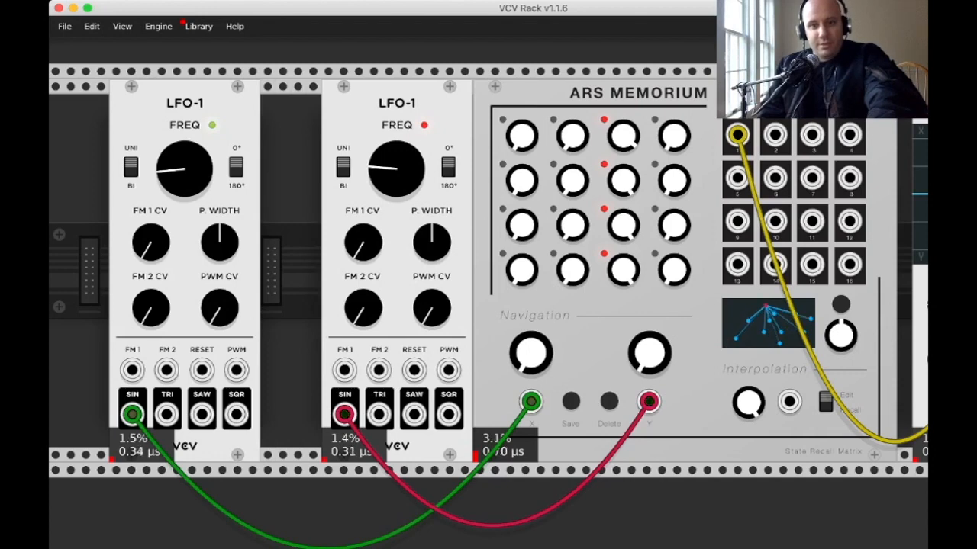
left_click_drag(185, 103, 245, 103)
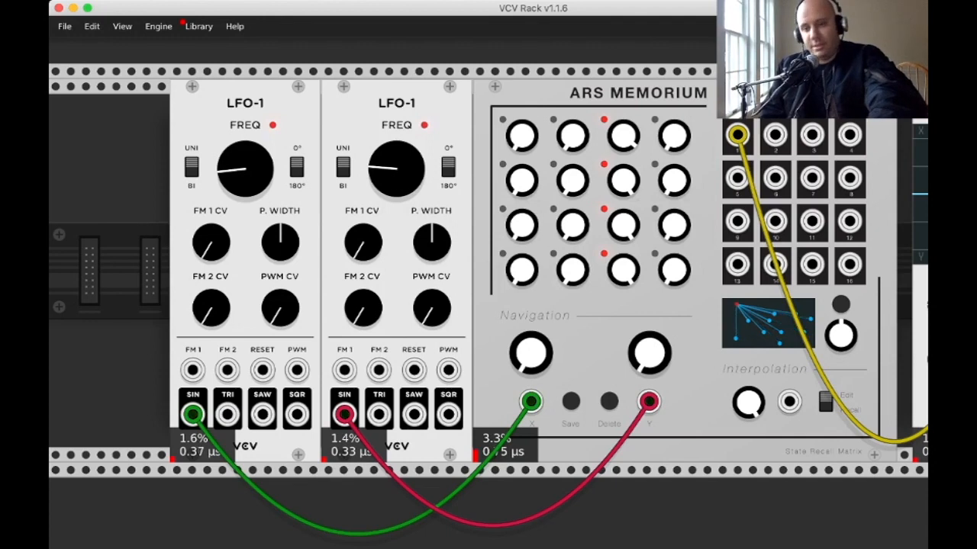
Replace the Ars Memorium Y cable, trying the first LFO-1's sine output and settling on its saw output.
scroll(488, 275, "up", 1)
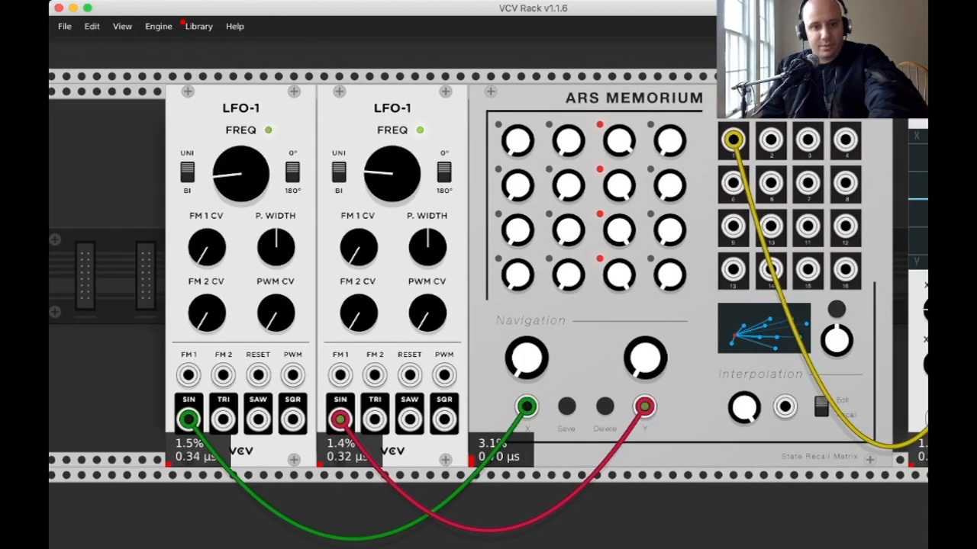
right_click(645, 406)
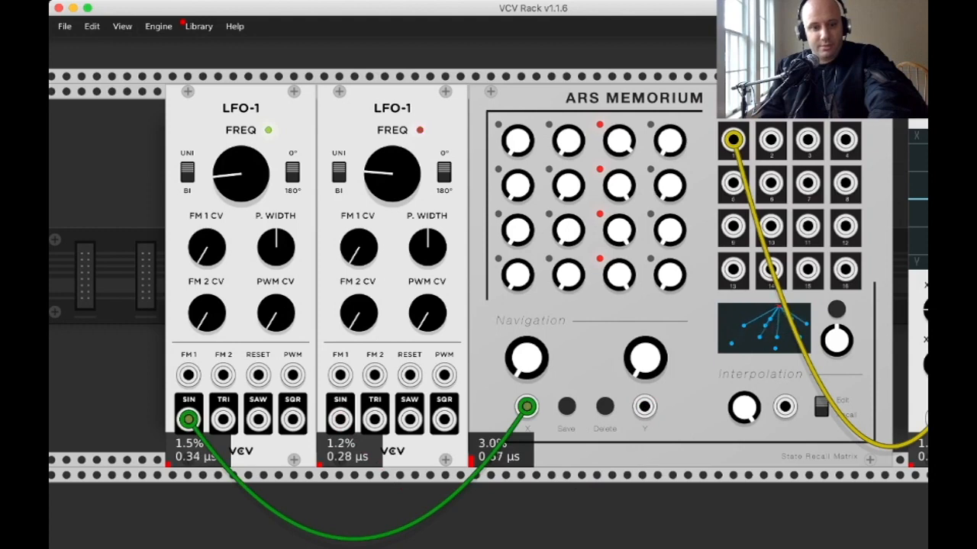
left_click_drag(645, 407, 187, 419)
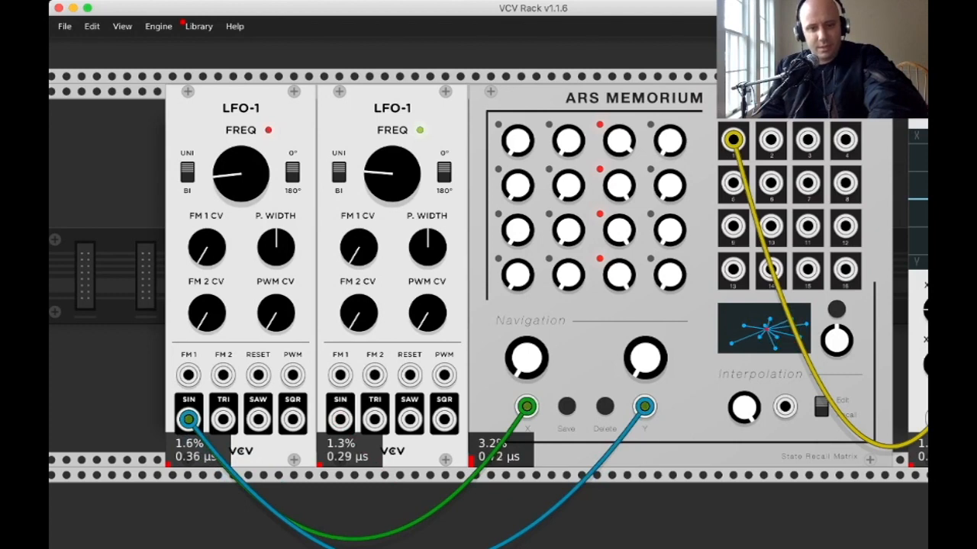
right_click(645, 407)
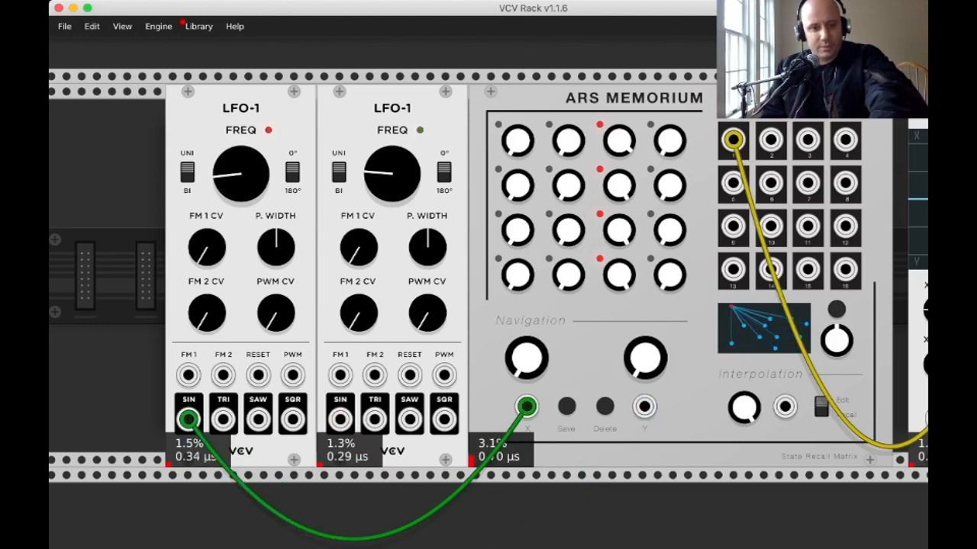
left_click_drag(645, 406, 258, 419)
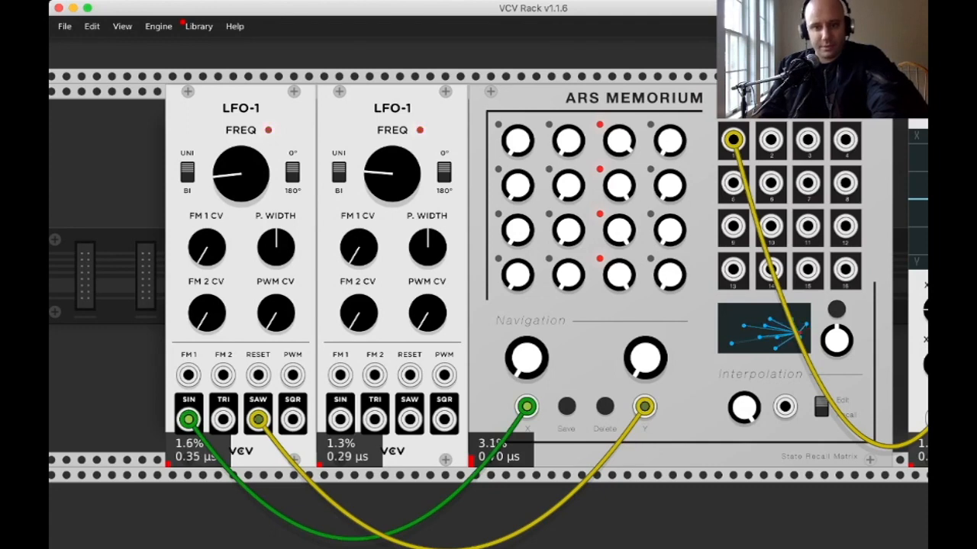
Add a VCV Random module to the rack, directly left of the two LFO-1 modules.
scroll(489, 290, "down", 1)
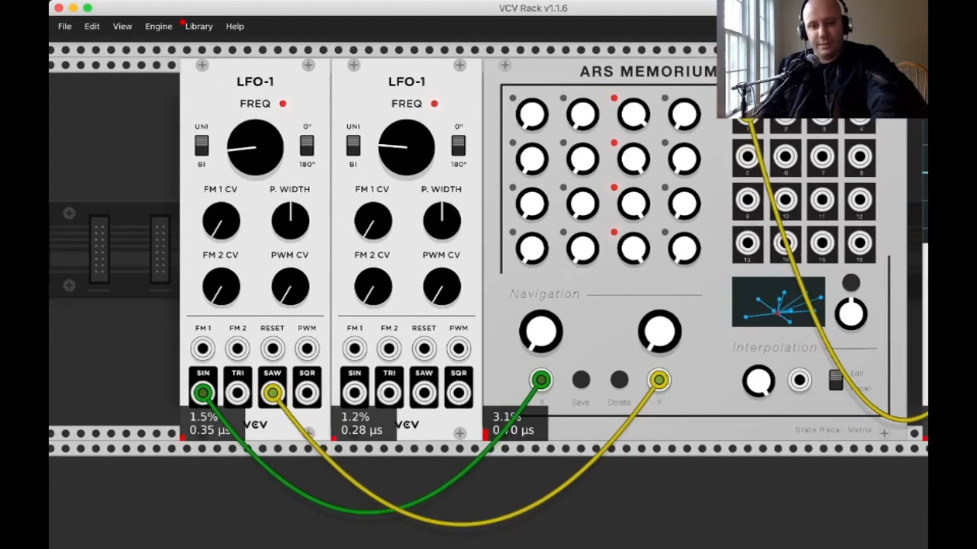
right_click(733, 489)
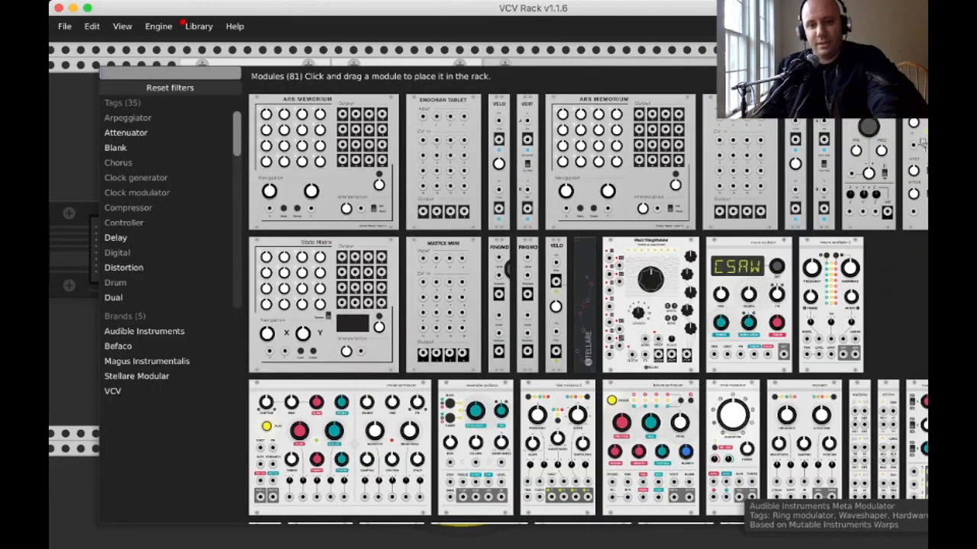
scroll(618, 325, "down", 10)
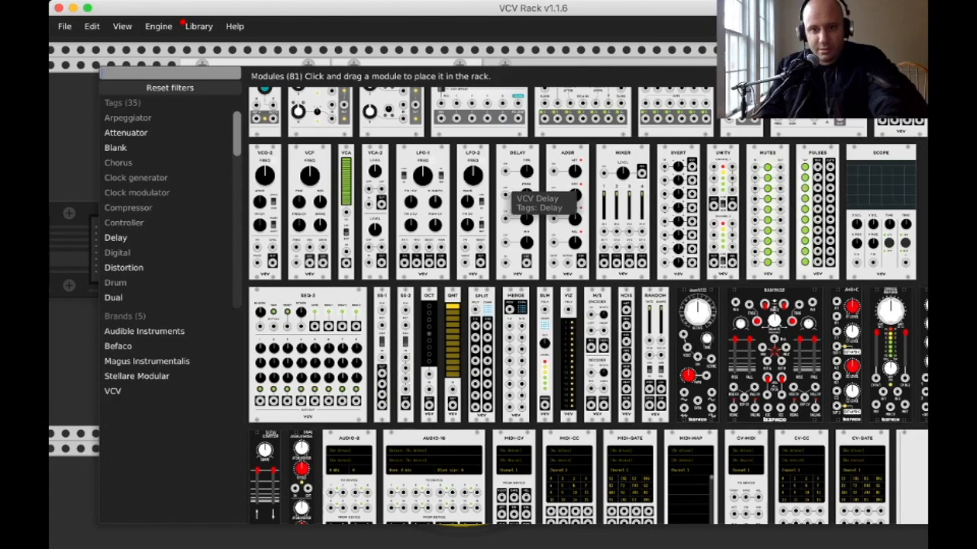
scroll(488, 229, "up", 3)
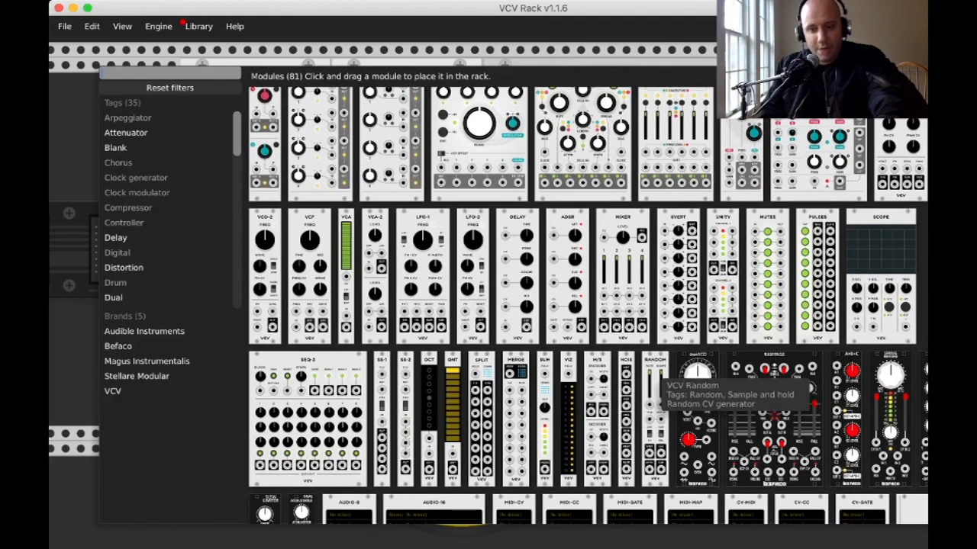
left_click(655, 397)
scroll(725, 458, "down", 3)
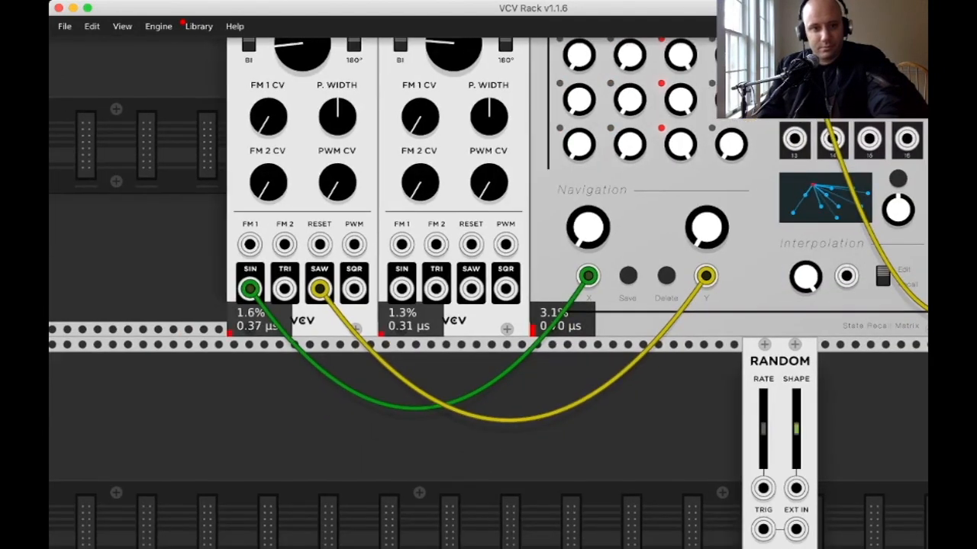
left_click_drag(780, 362, 188, 99)
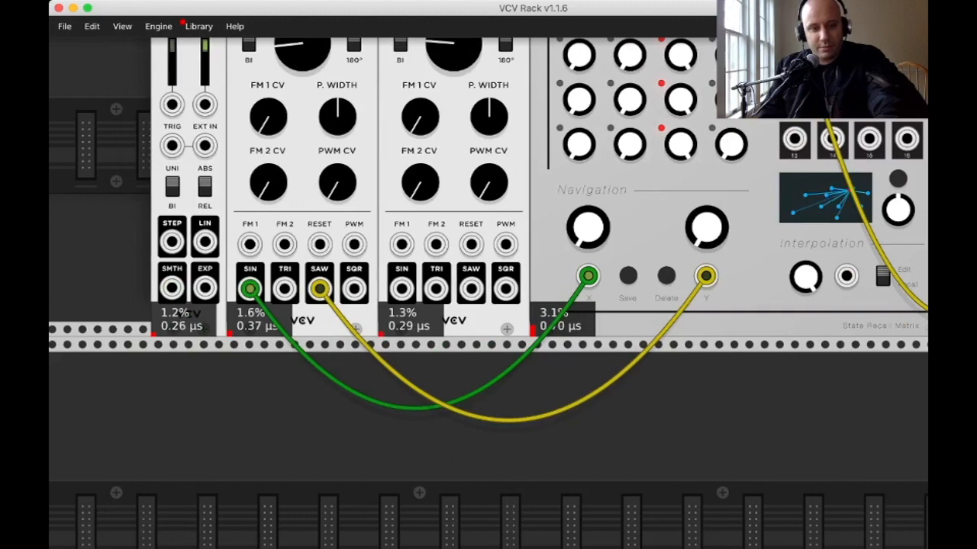
Patch Random's smooth output into the Ars Memorium Interpolation input, and lower the Random rate and the Interpolation knob.
left_click_drag(172, 288, 846, 276)
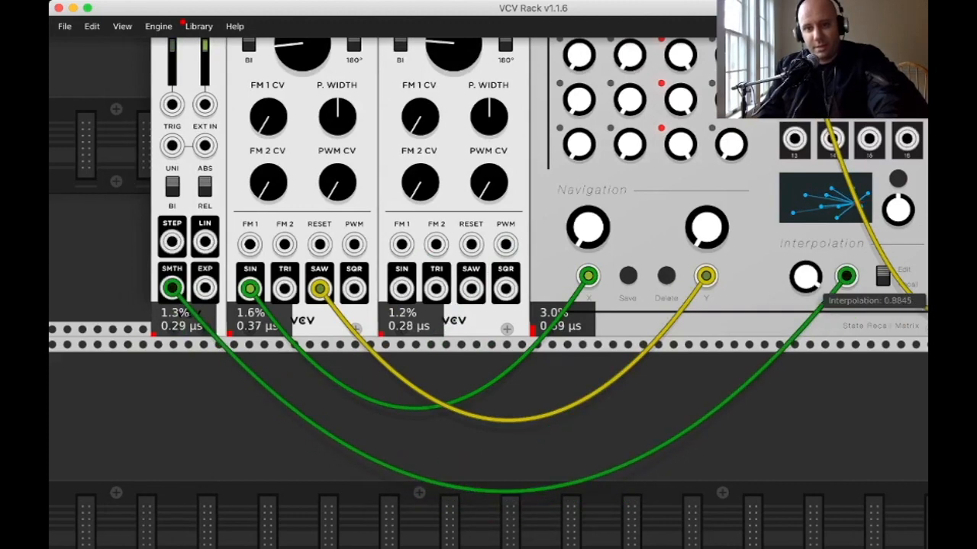
scroll(846, 282, "up", 2)
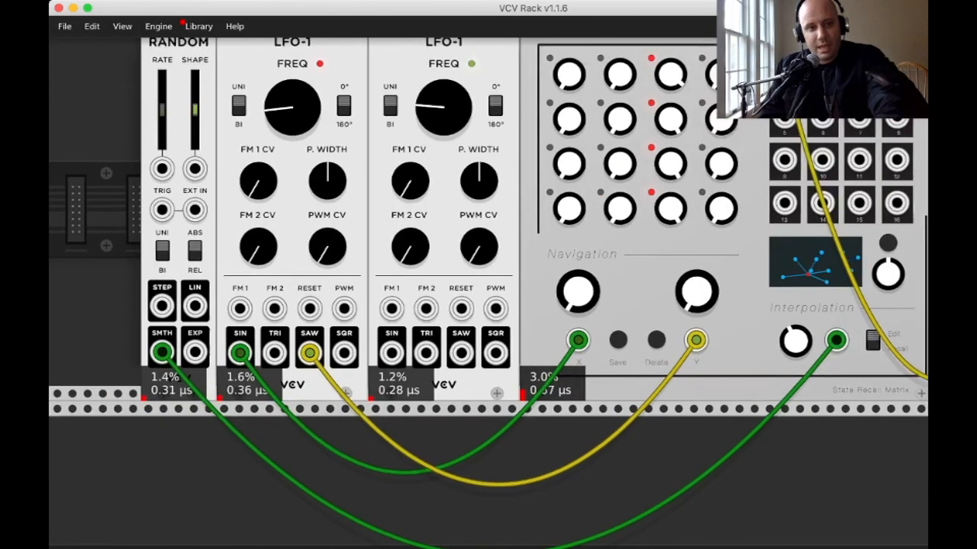
scroll(473, 179, "up", 1)
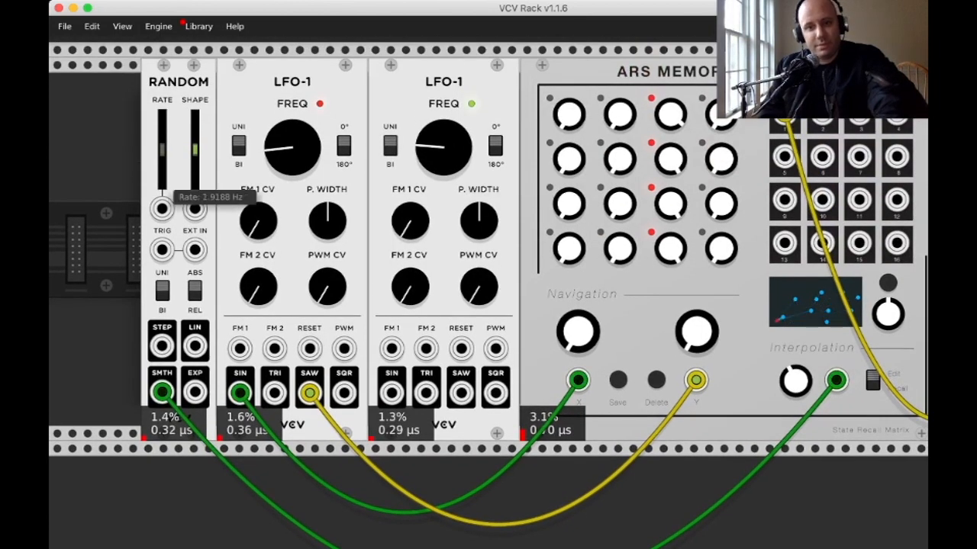
left_click_drag(162, 150, 162, 160)
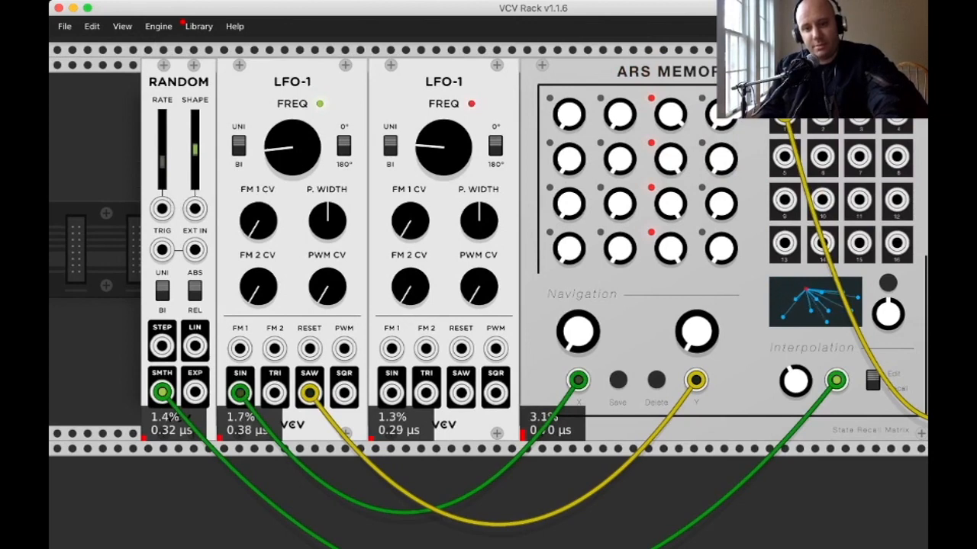
left_click_drag(795, 381, 795, 429)
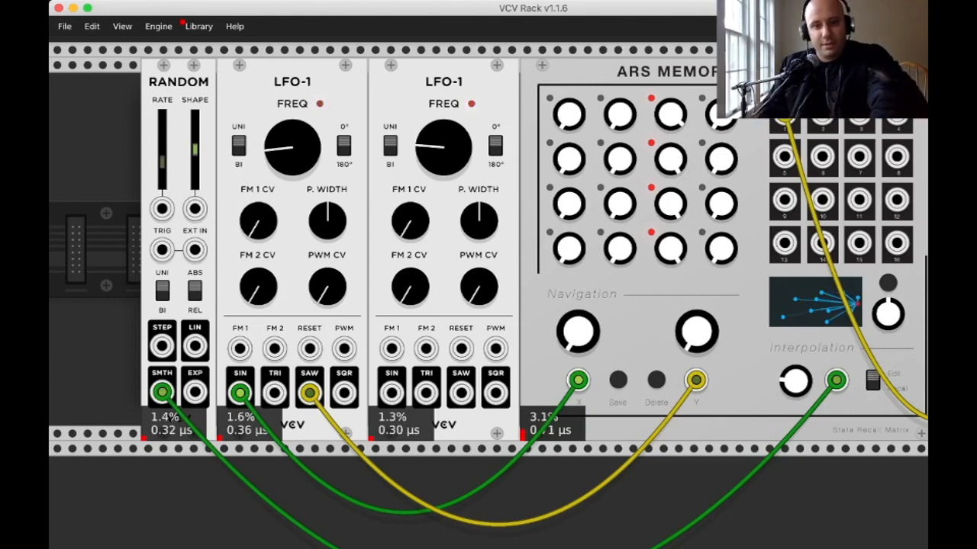
Remove the existing X and Y cables, and repatch Random's smooth output into X and the first LFO-1's sine output into Y.
key("super+z")
key("super+z")
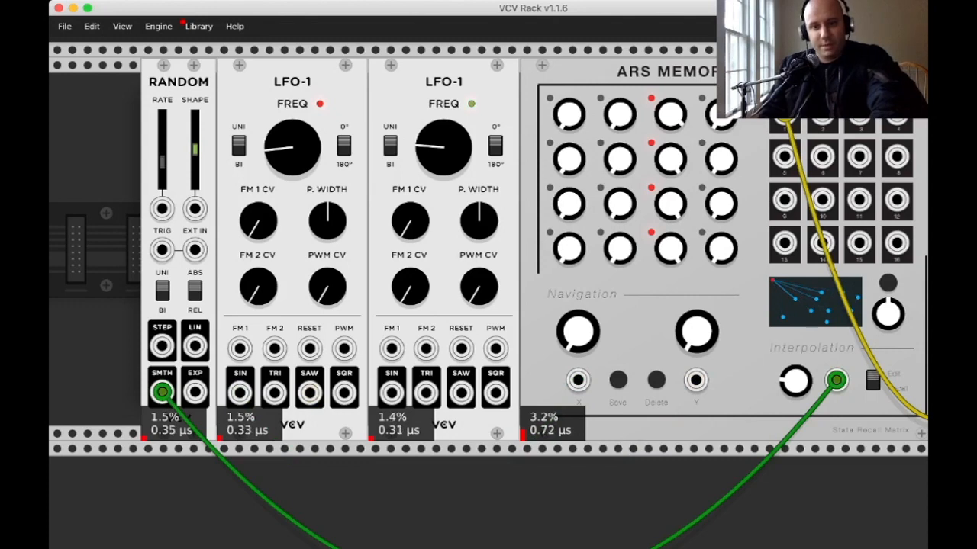
left_click_drag(836, 380, 578, 380)
left_click_drag(239, 392, 696, 380)
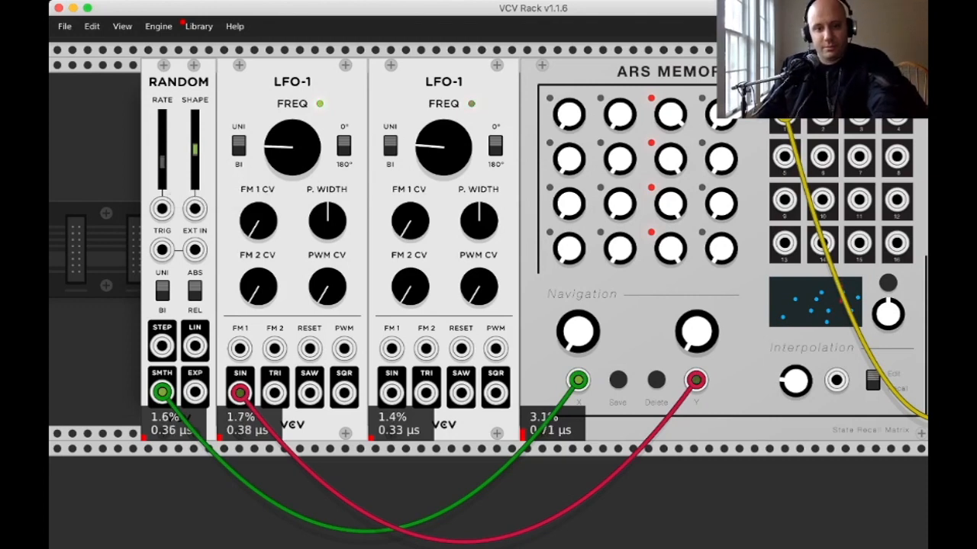
Patch the second LFO-1's sine output into the Interpolation input and raise that LFO's frequency to about 0.58 Hz.
left_click_drag(837, 379, 390, 391)
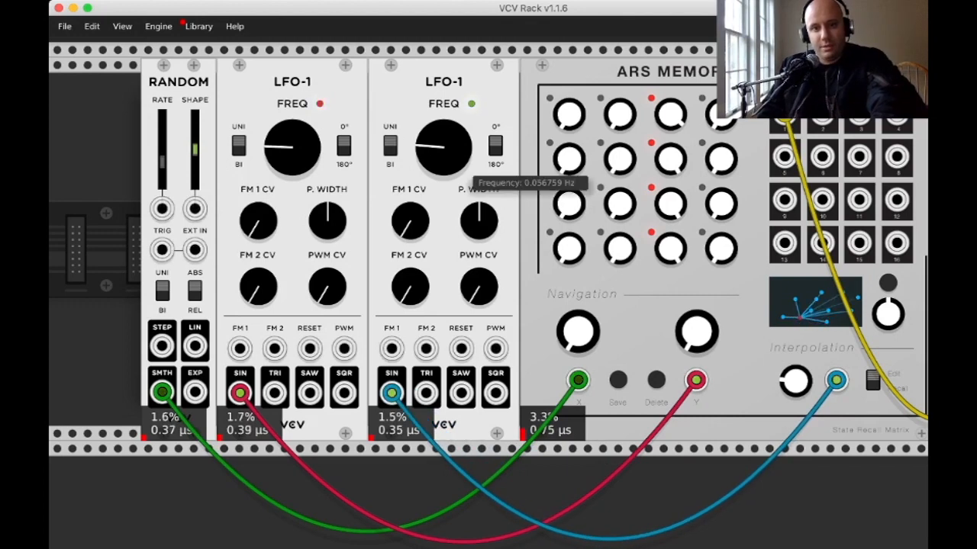
left_click_drag(444, 147, 444, 134)
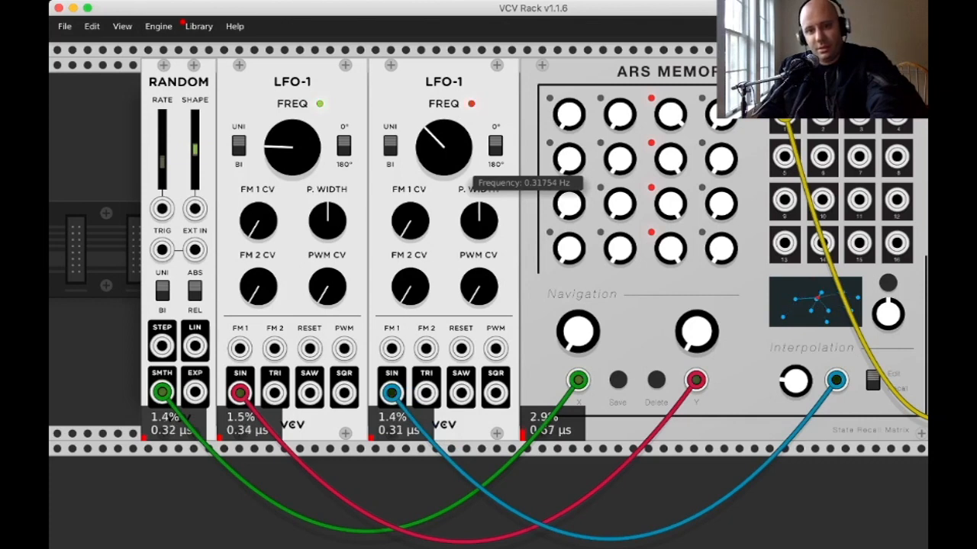
mouse_move(443, 146)
left_mouse_down()
mouse_move(443, 135)
mouse_move(443, 144)
left_mouse_up()
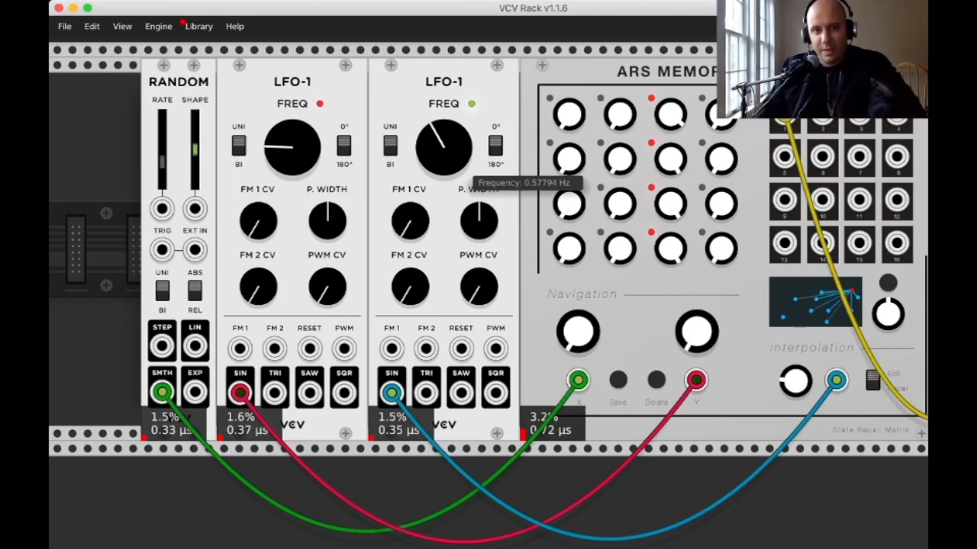
Delete both LFO-1 modules and the Random module from the rack.
right_click(467, 84)
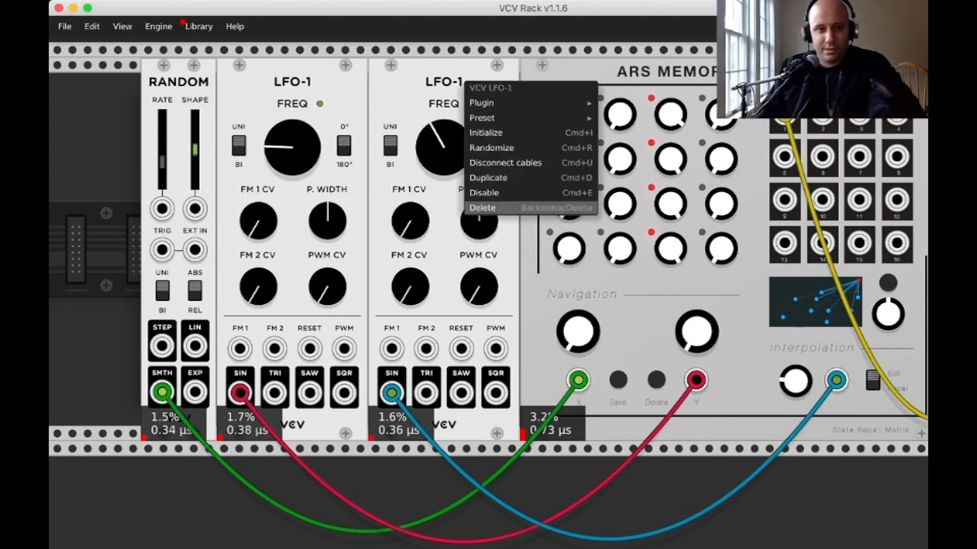
left_click(489, 208)
right_click(325, 100)
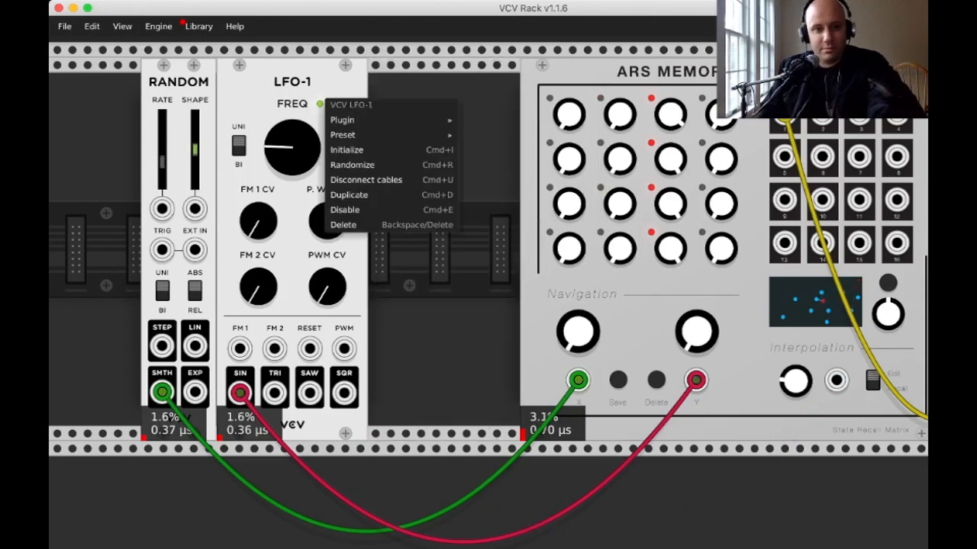
left_click(343, 224)
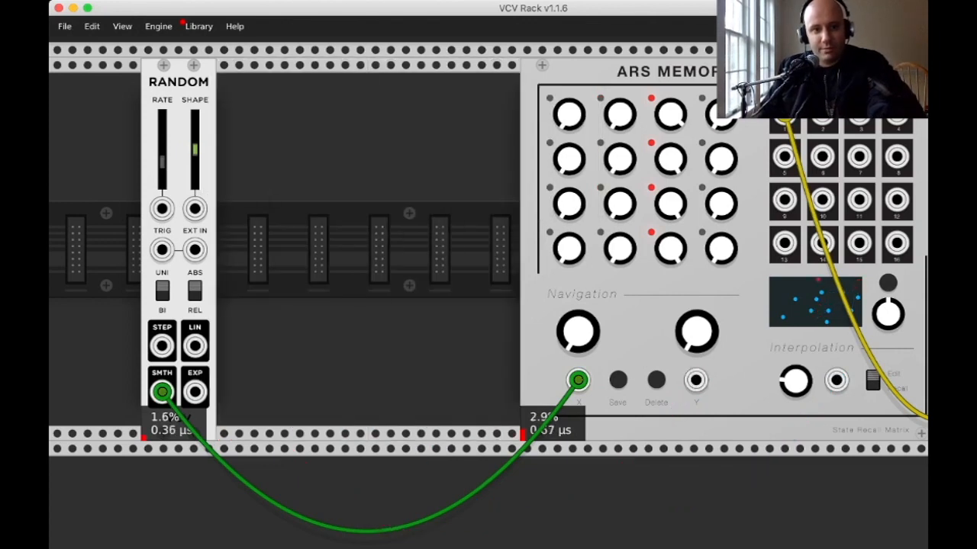
right_click(189, 97)
left_click(205, 221)
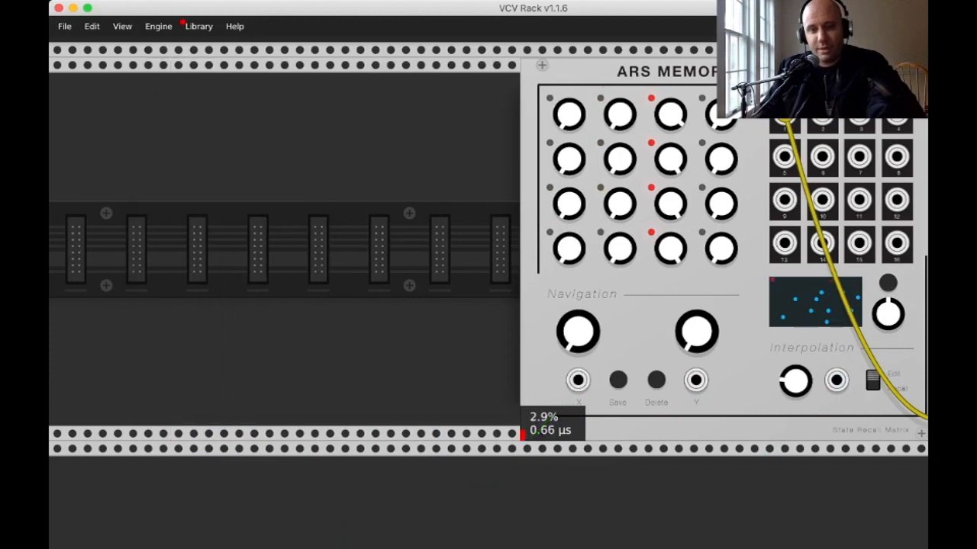
Toggle the Edit/Recall mode switch on Ars Memorium.
scroll(580, 343, "right", 5)
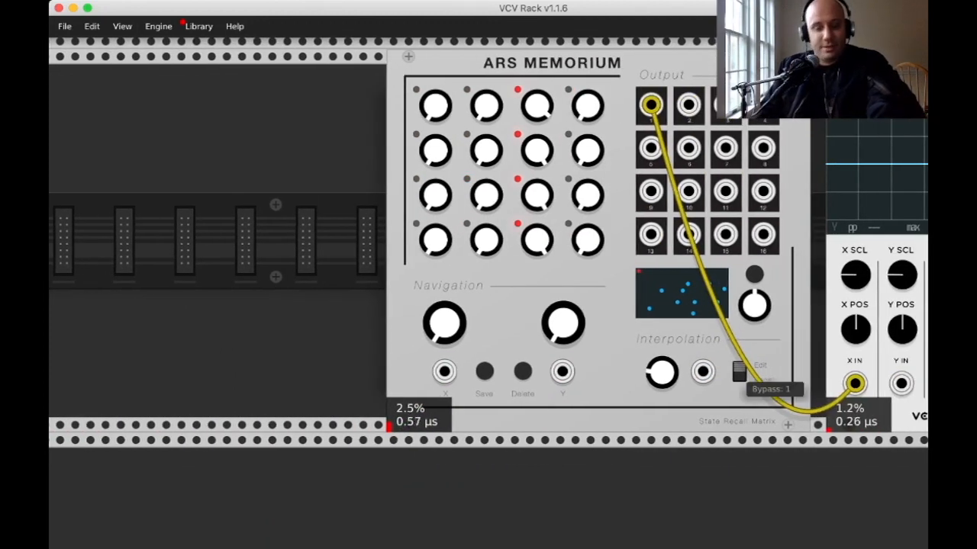
left_click(738, 371)
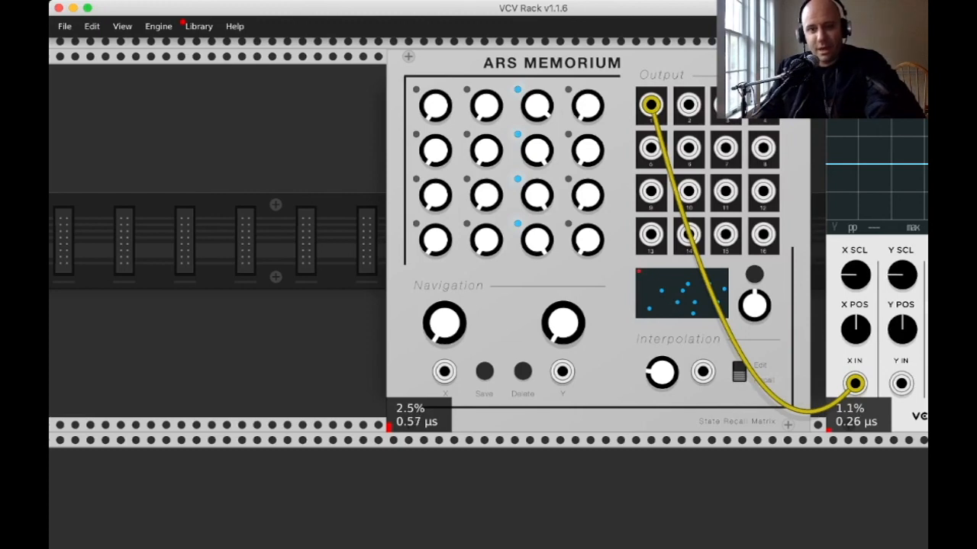
Add two Random modules to the empty rack space beside Ars Memorium.
scroll(489, 263, "up", 3)
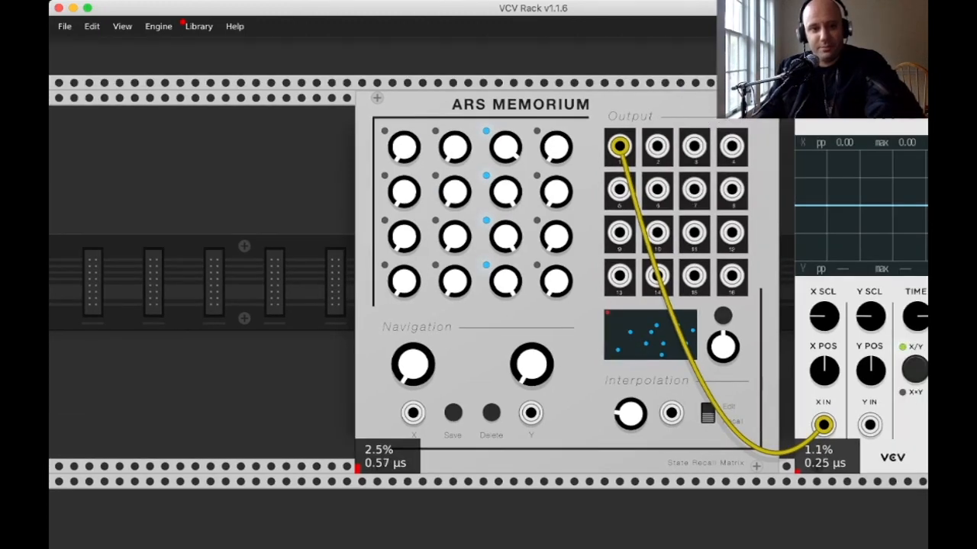
right_click(259, 115)
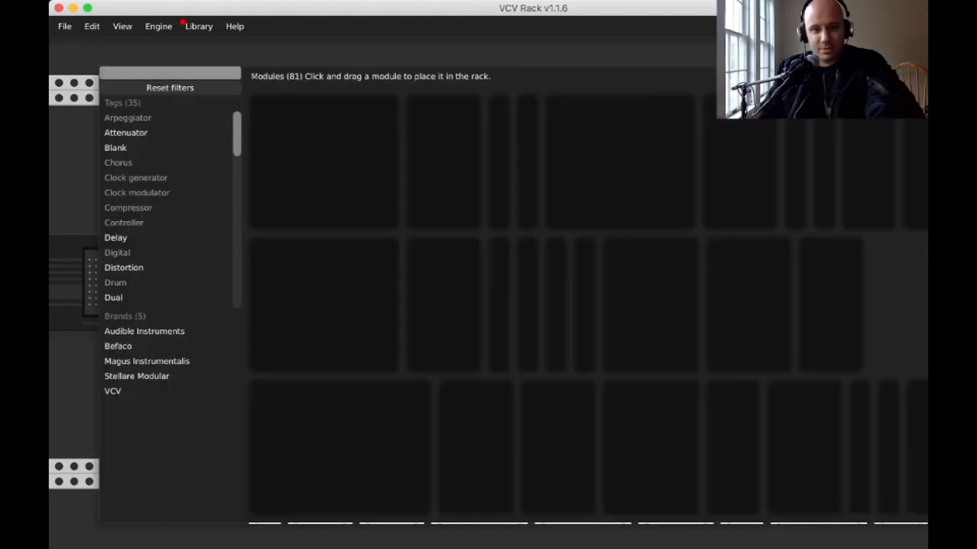
scroll(452, 307, "down", 5)
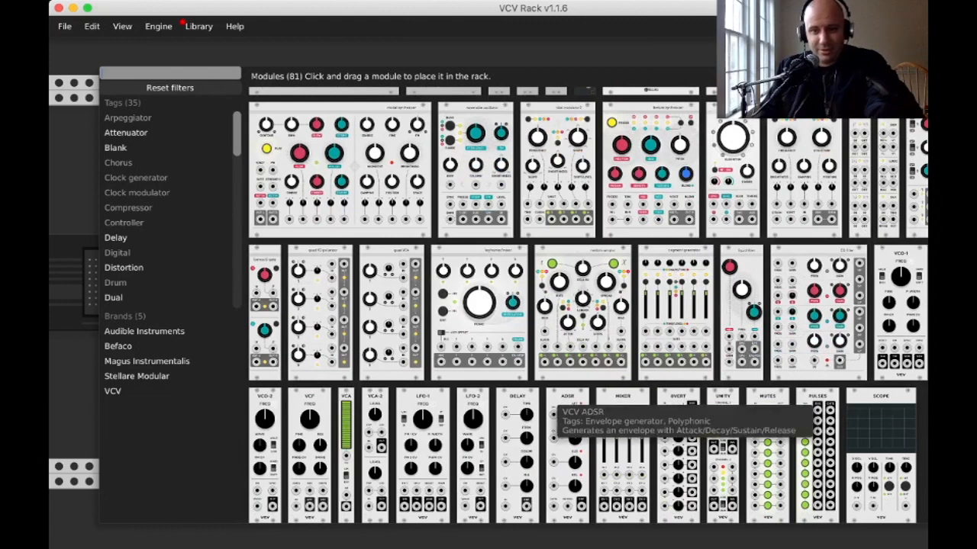
scroll(563, 416, "down", 3)
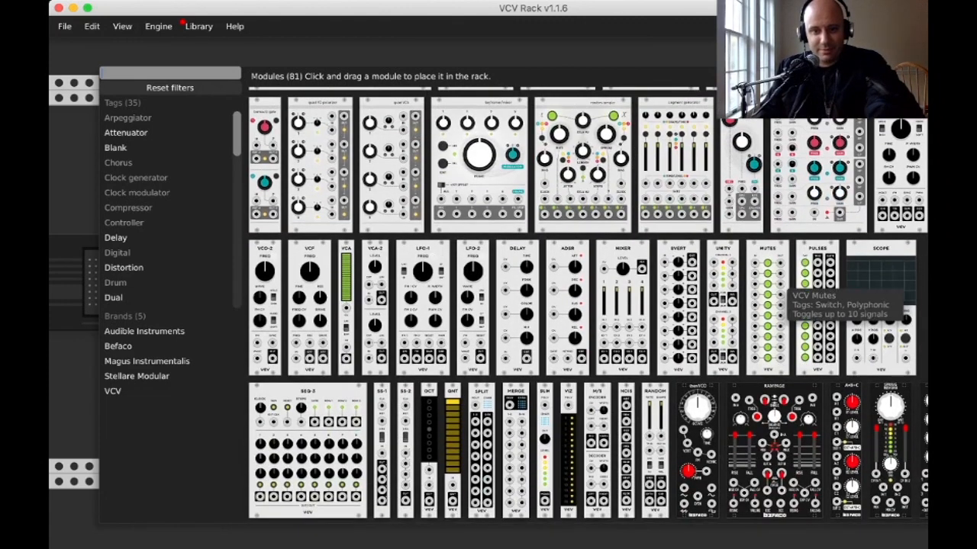
left_click(655, 506)
right_click(291, 277)
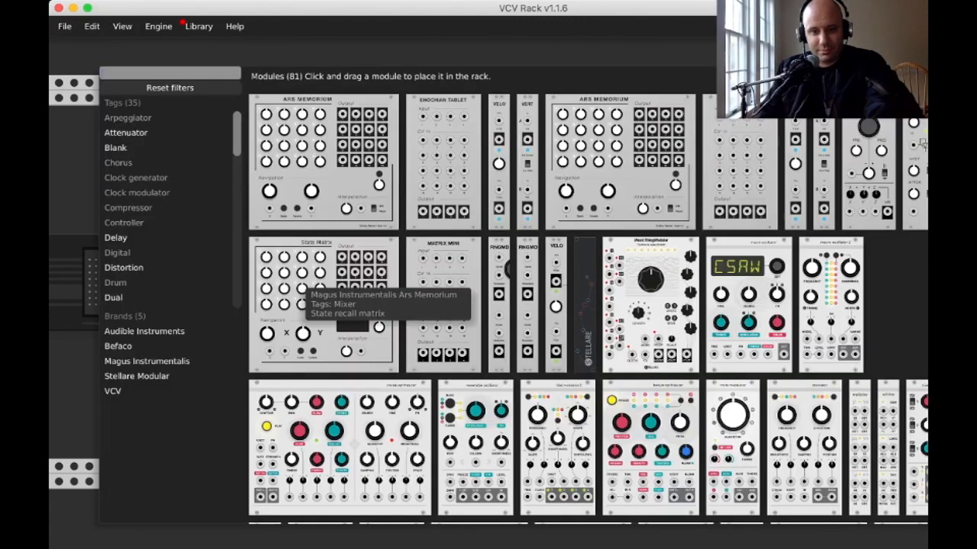
scroll(656, 370, "down", 5)
scroll(641, 355, "down", 3)
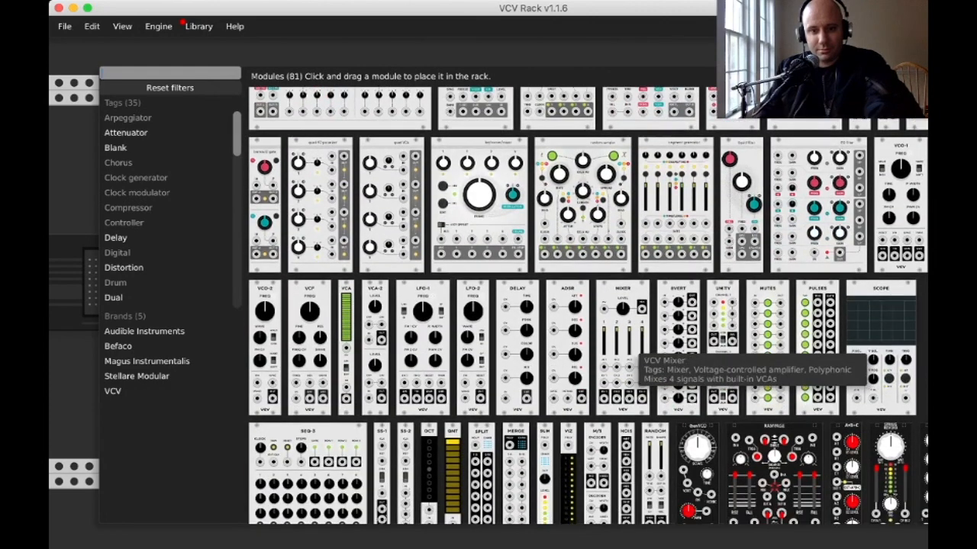
left_click(661, 450)
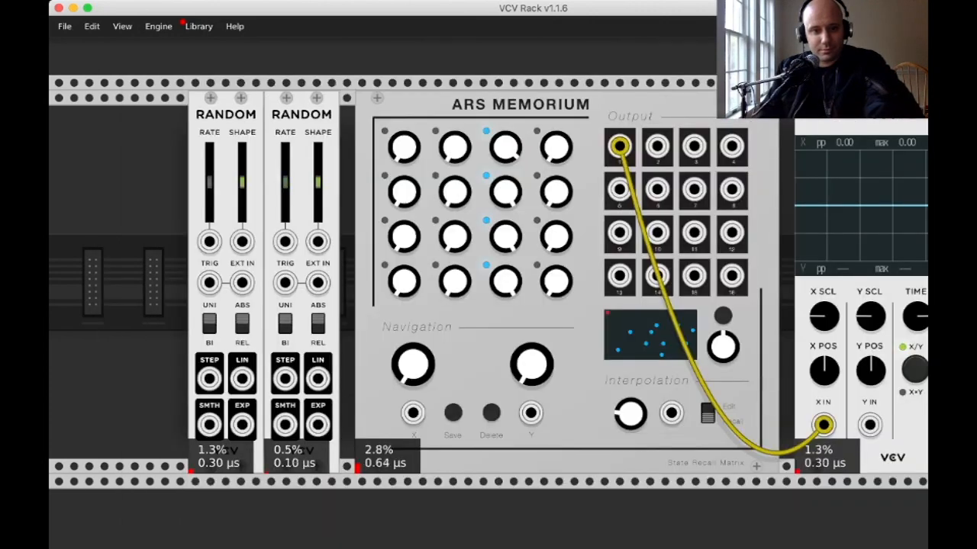
Patch one Random's smooth output into X and the other's into Y, and lower the rate of both Random modules.
left_click_drag(284, 425, 412, 413)
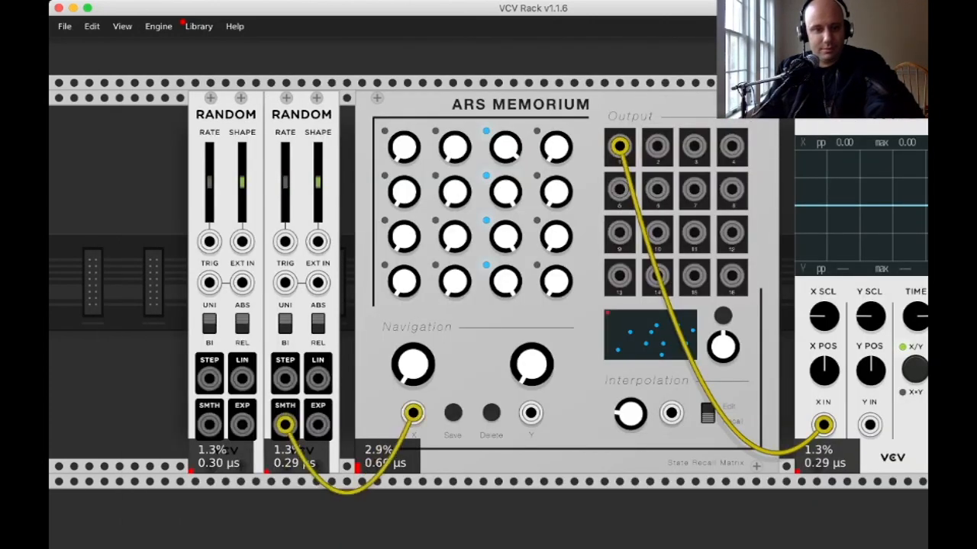
left_click_drag(209, 425, 531, 413)
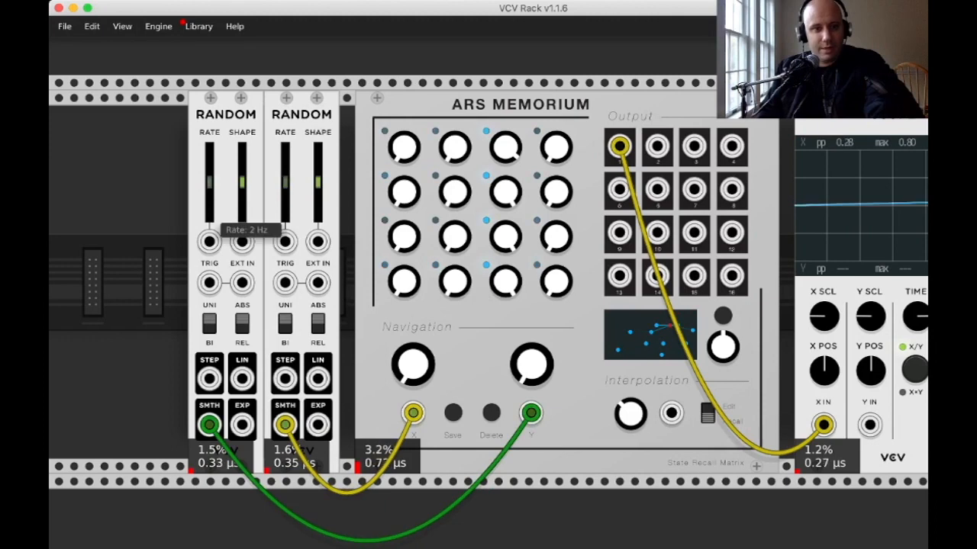
left_click_drag(209, 182, 209, 196)
left_click_drag(285, 181, 285, 192)
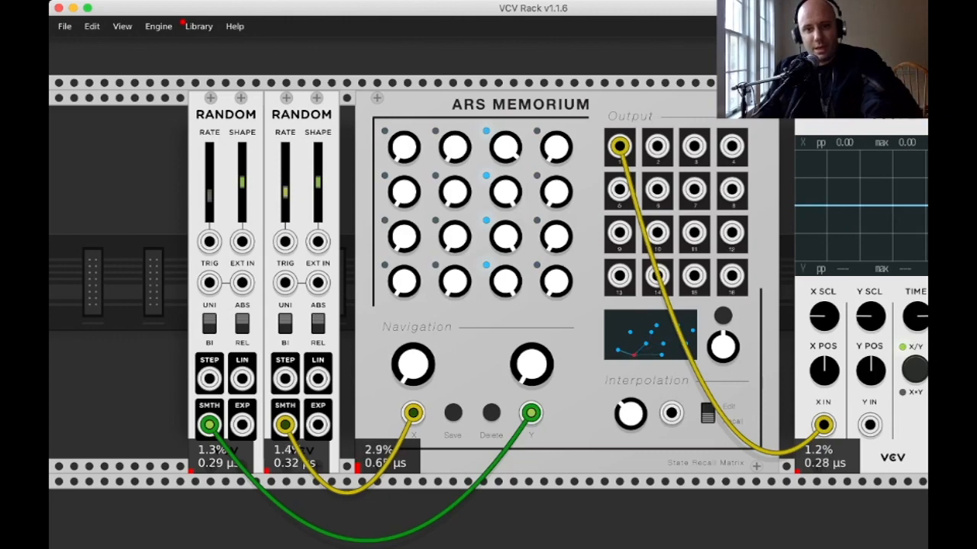
Remove the cable between Ars Memorium's output 1 and the Scope's X input.
key("super+z")
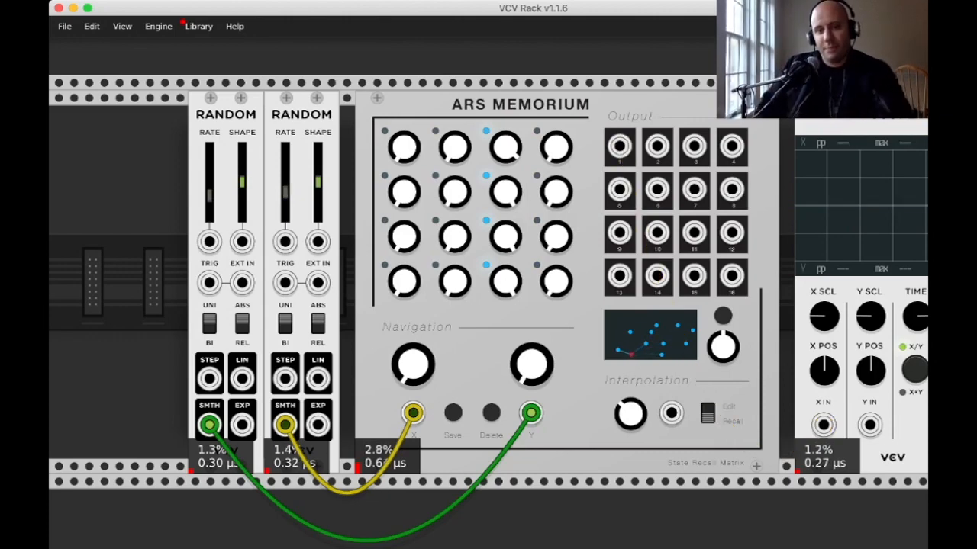
scroll(630, 158, "down", 5)
scroll(630, 164, "up", 1)
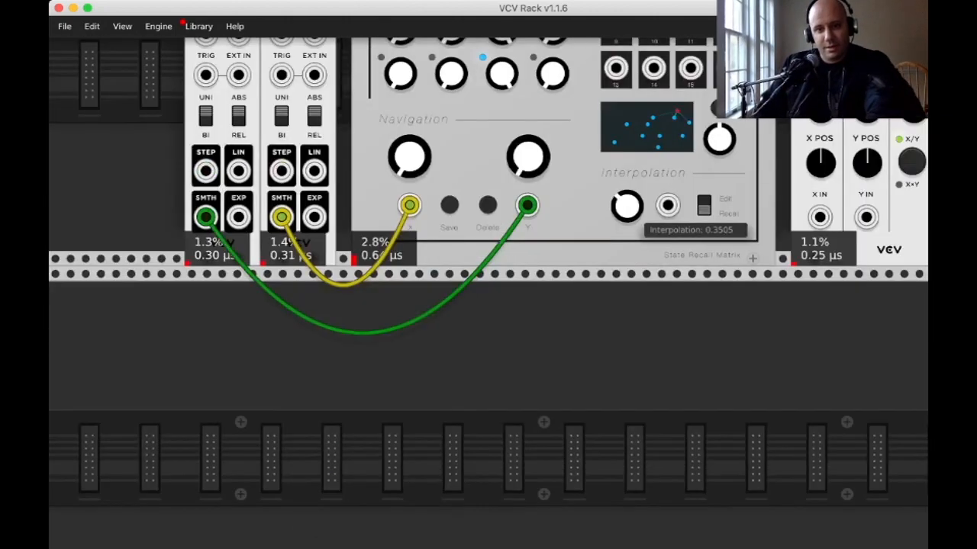
scroll(628, 206, "up", 5)
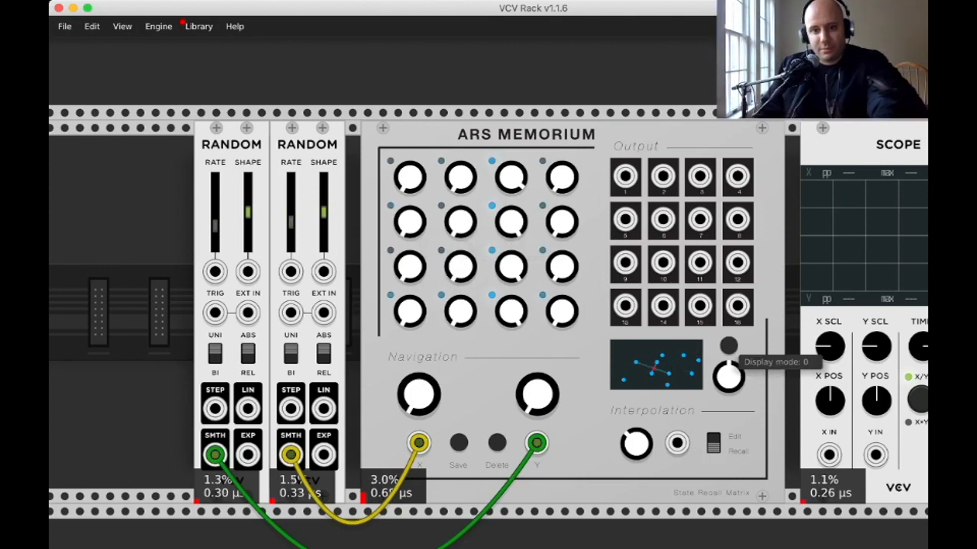
View Knob State on Ars Memorium's display, and return to the plot view with Back.
left_click(728, 346)
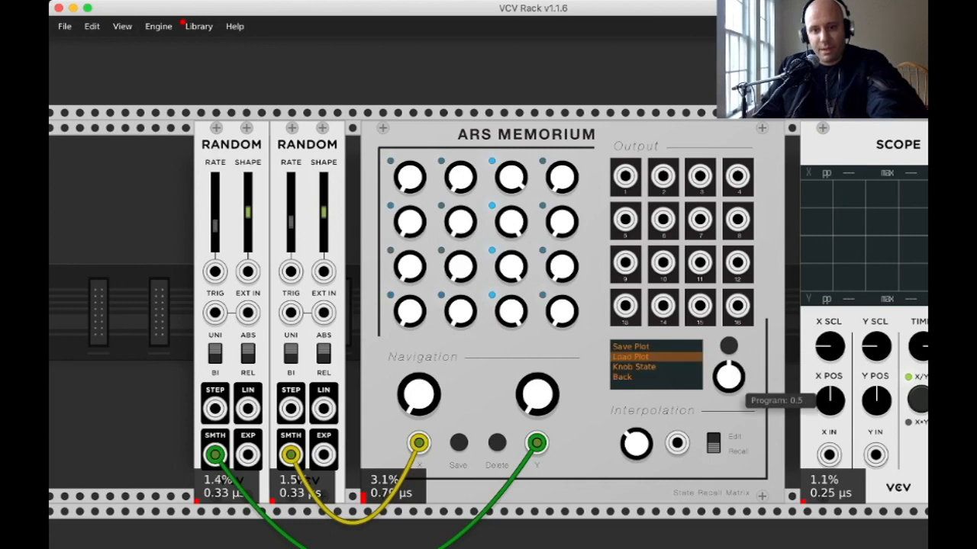
left_click_drag(732, 382, 733, 347)
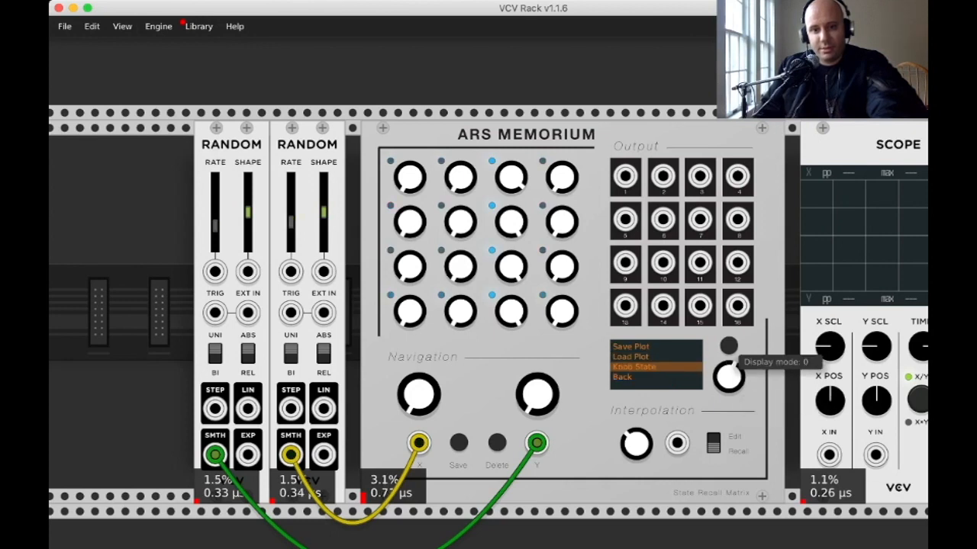
left_click(729, 346)
left_click(728, 347)
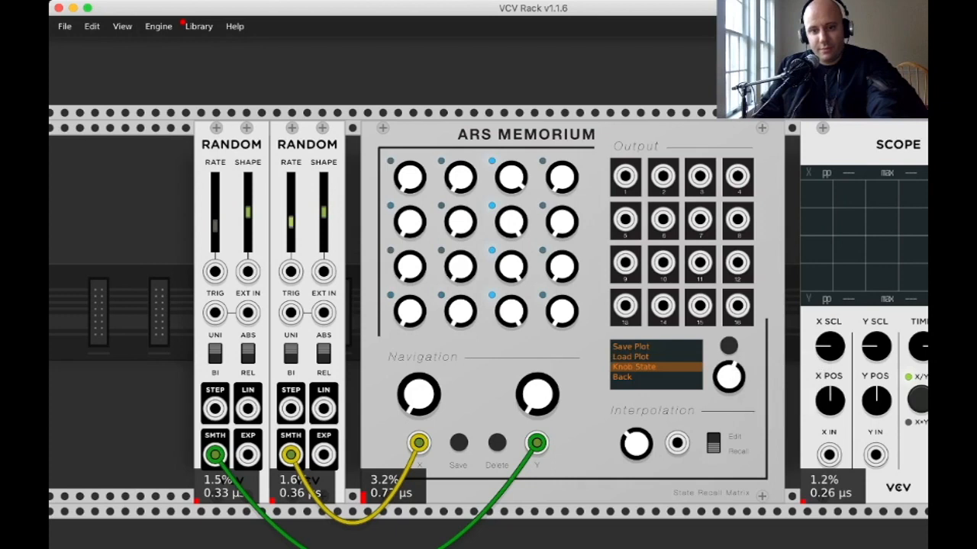
mouse_move(744, 353)
left_mouse_down()
mouse_move(758, 351)
mouse_move(748, 370)
left_mouse_up()
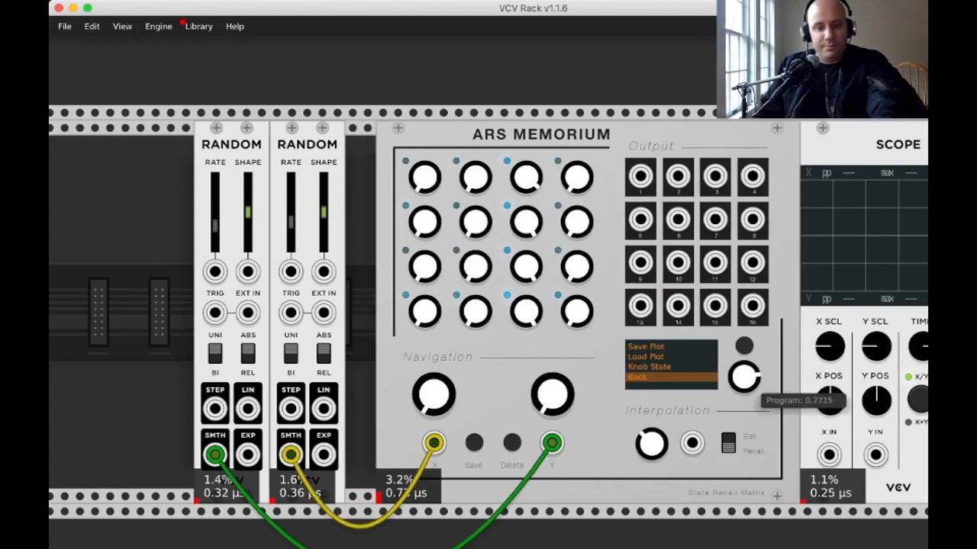
left_click(744, 347)
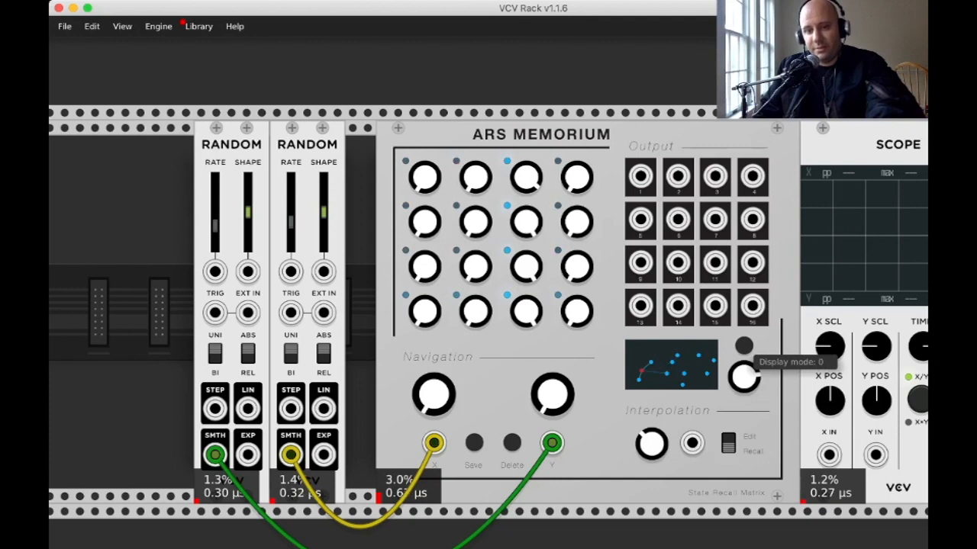
Switch Ars Memorium's display to Knob State and slightly raise the rate of the Random module feeding X.
left_click(743, 345)
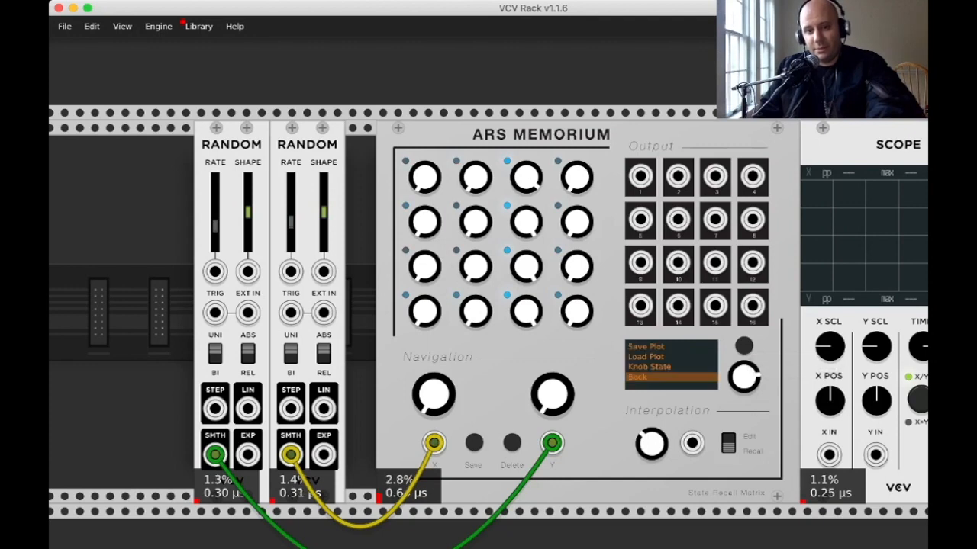
left_click_drag(752, 384, 751, 409)
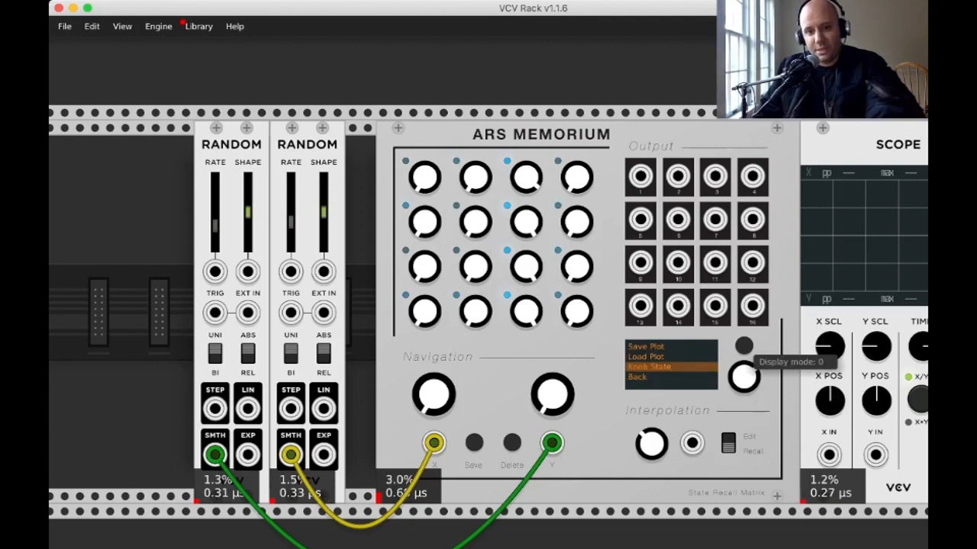
left_click(744, 346)
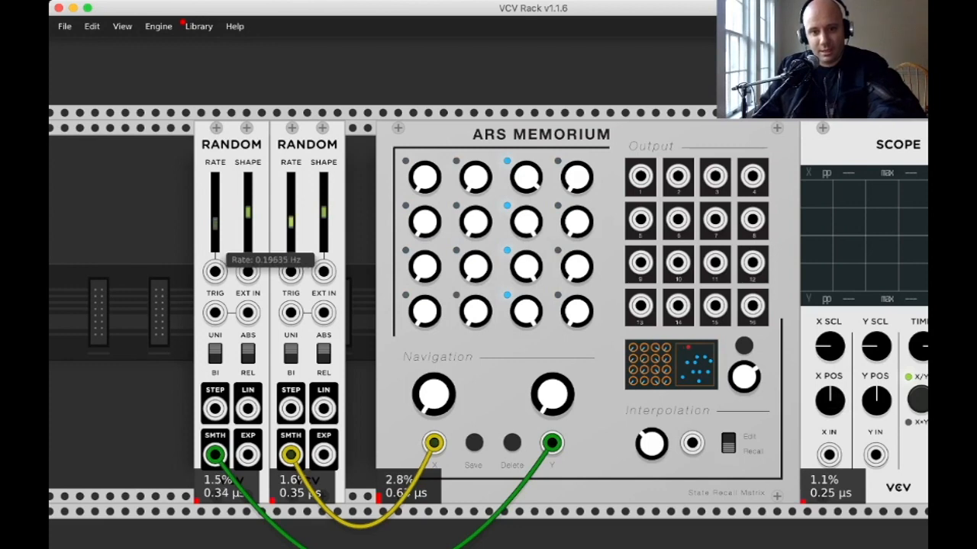
left_click_drag(291, 222, 291, 220)
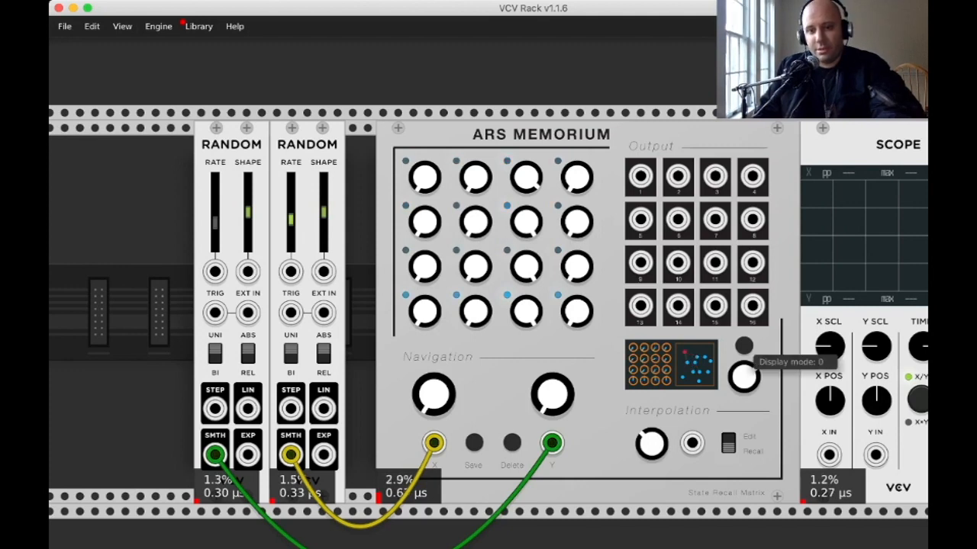
Return Ars Memorium's display to the plot view with Back, and remove the Random cables from the Y and X inputs.
left_click(744, 376)
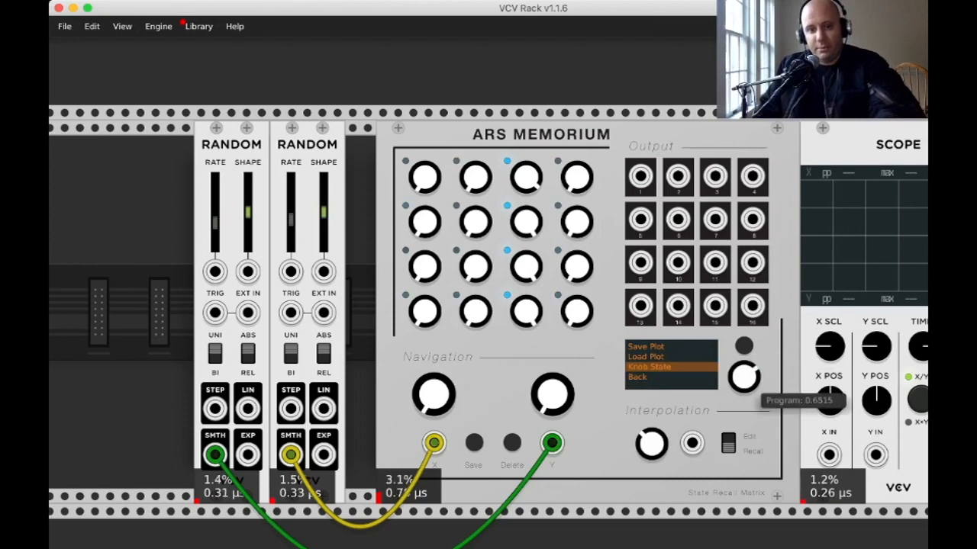
left_click_drag(744, 375, 744, 395)
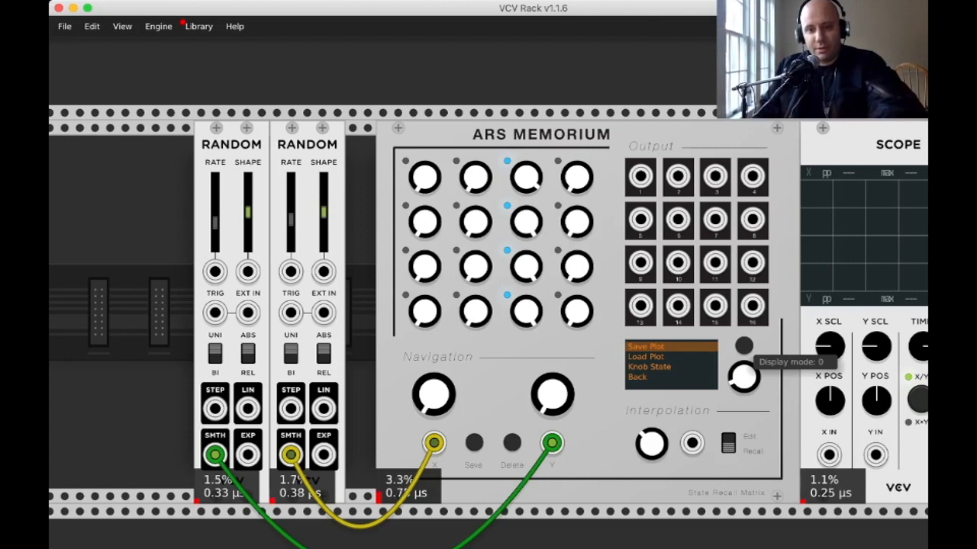
left_click_drag(743, 383, 743, 305)
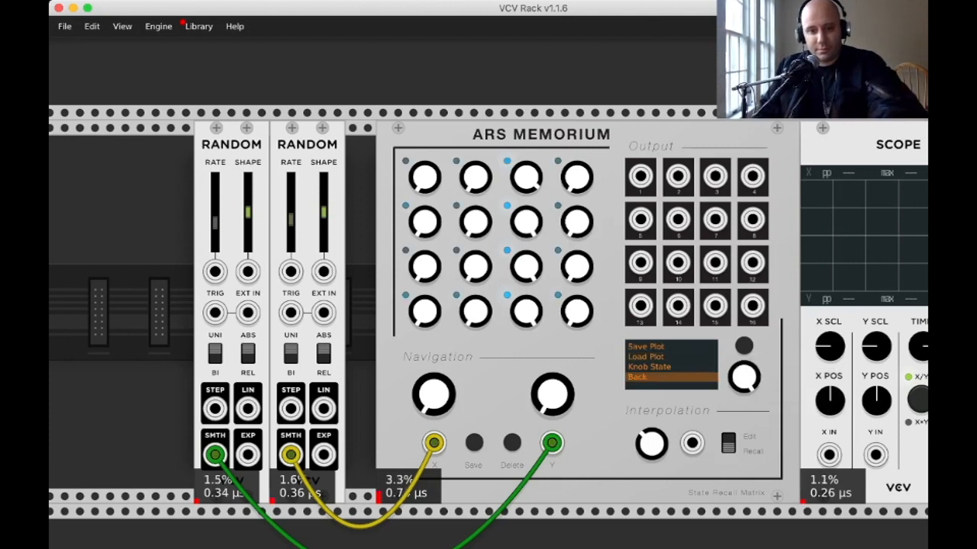
left_click(744, 346)
right_click(551, 442)
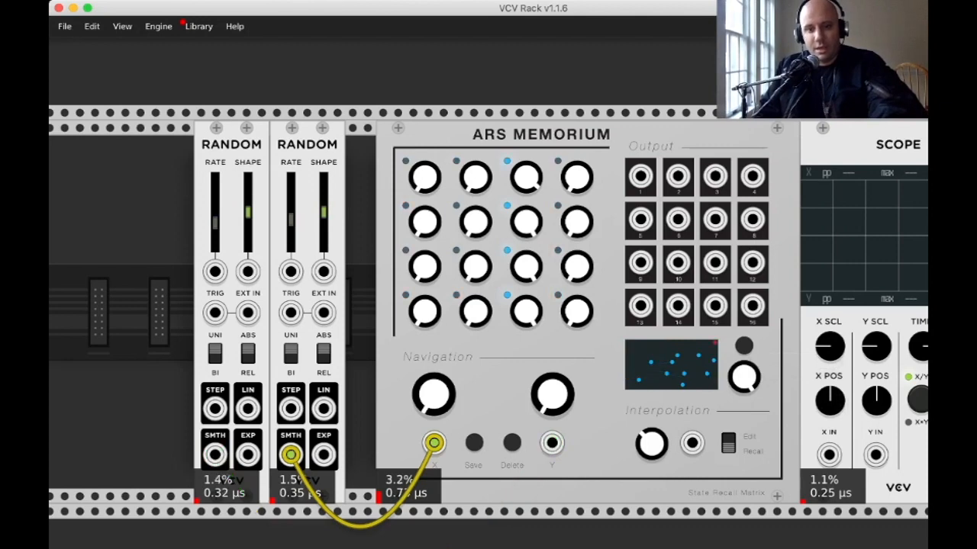
right_click(434, 442)
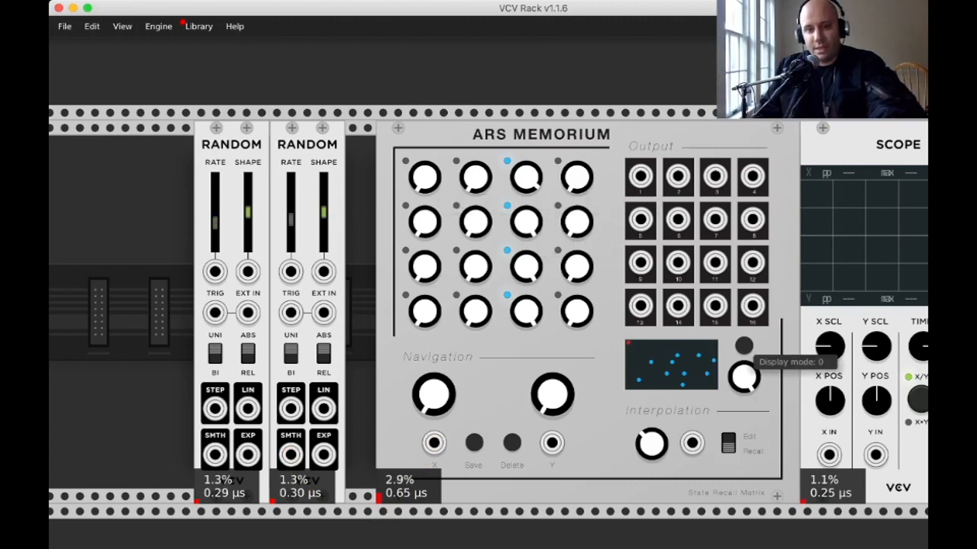
Save the current plot to the first slot with Save Plot on Ars Memorium's display.
left_click(744, 347)
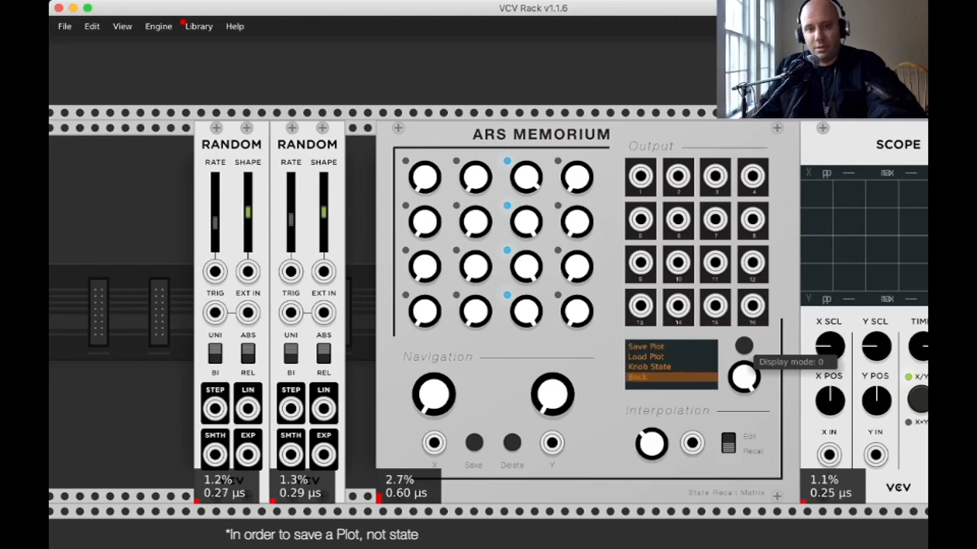
mouse_move(746, 382)
left_mouse_down()
mouse_move(746, 372)
mouse_move(746, 383)
left_mouse_up()
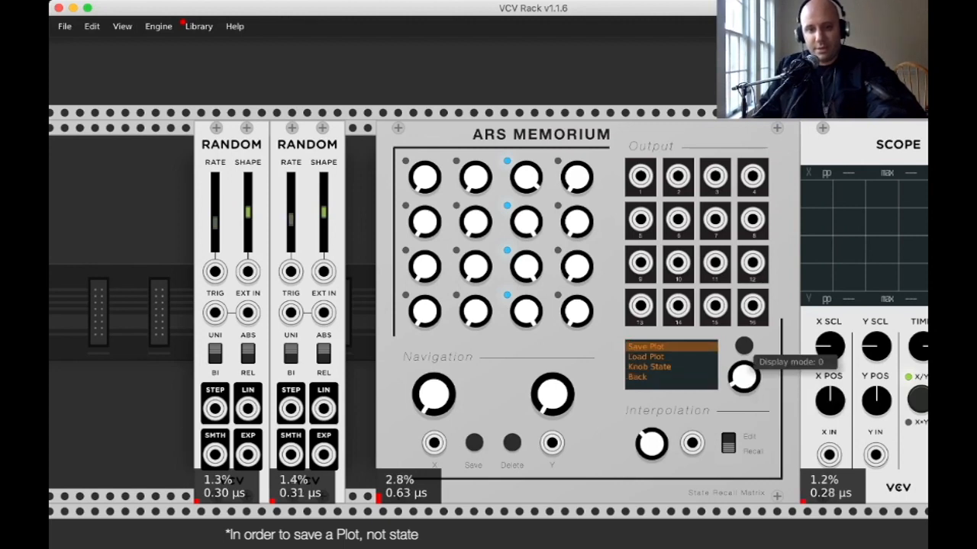
left_click(744, 347)
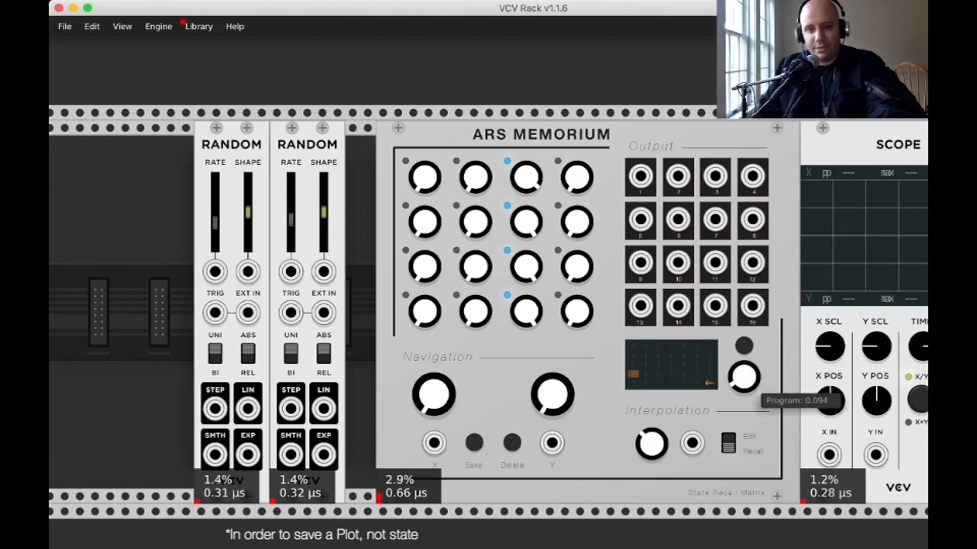
left_click(744, 347)
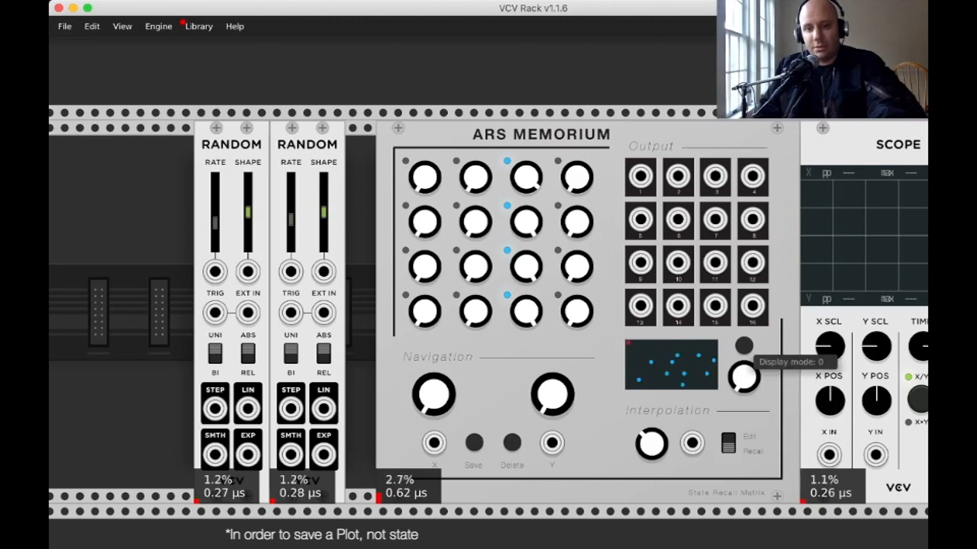
Use Load Plot on Ars Memorium's display to recall the saved plot.
left_click(744, 347)
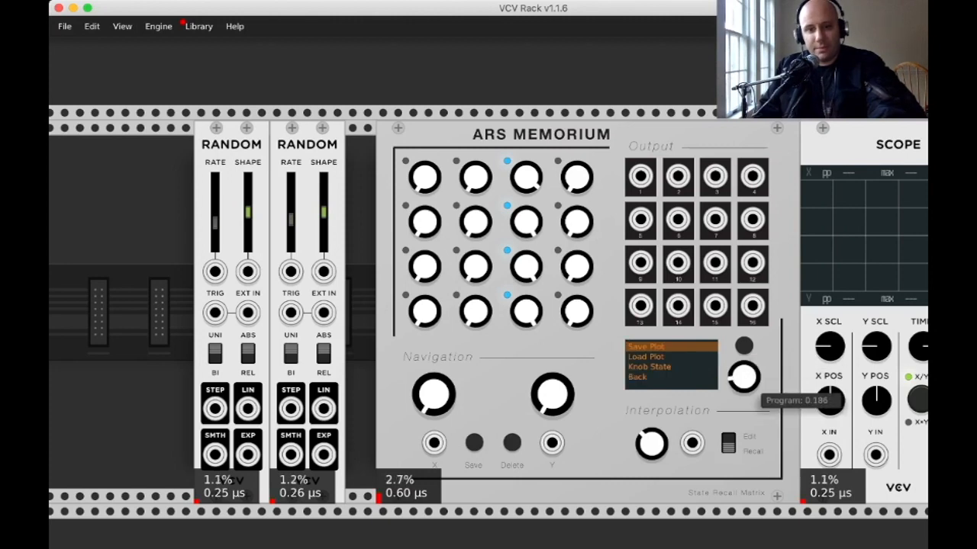
left_click_drag(755, 391, 756, 381)
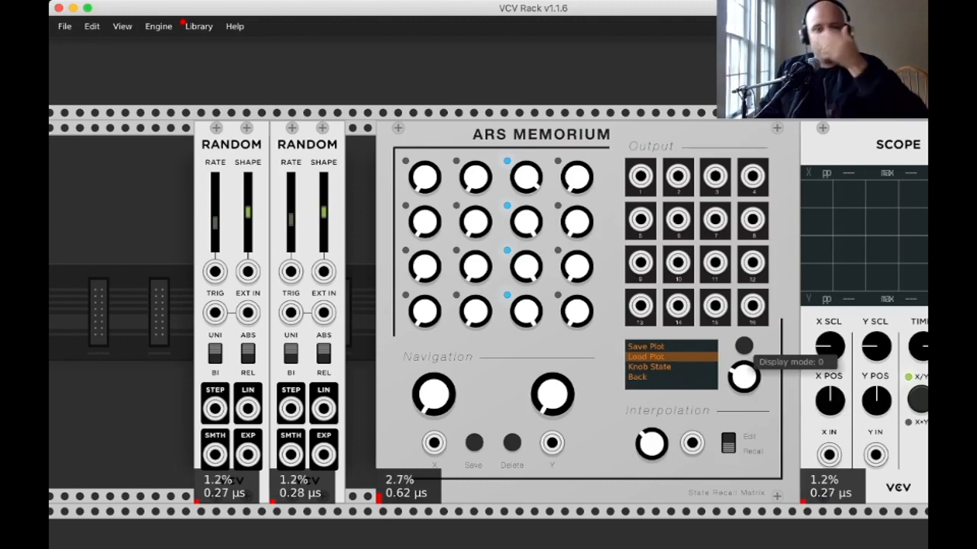
left_click(745, 349)
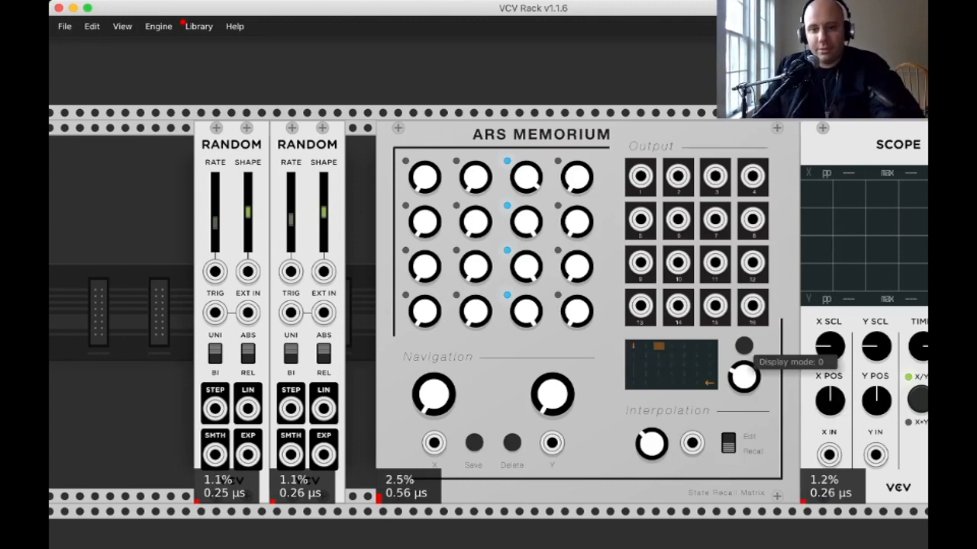
mouse_move(749, 382)
left_mouse_down()
mouse_move(749, 412)
mouse_move(749, 389)
mouse_move(750, 401)
left_mouse_up()
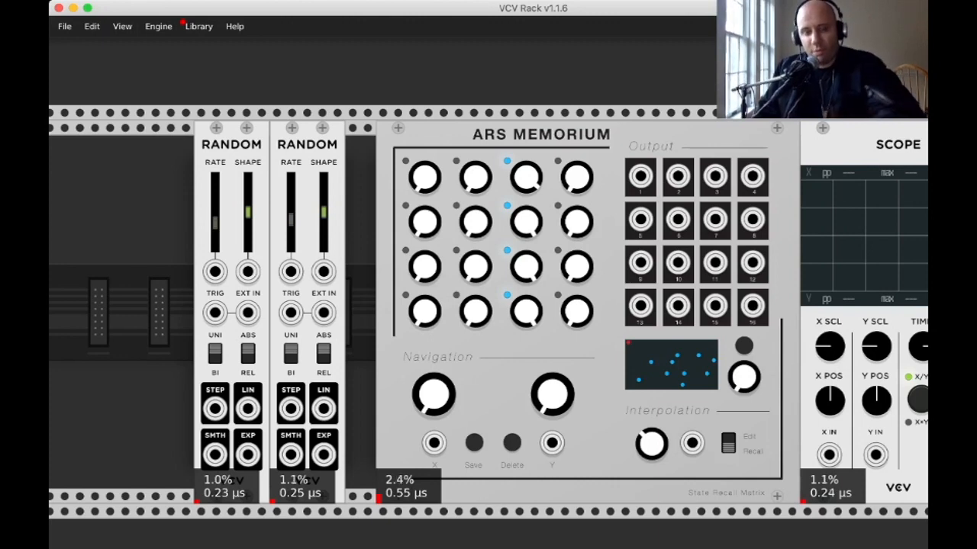
Remove the two Random modules and place Enochian Tablet between Ars Memorium and Scope.
right_click(282, 146)
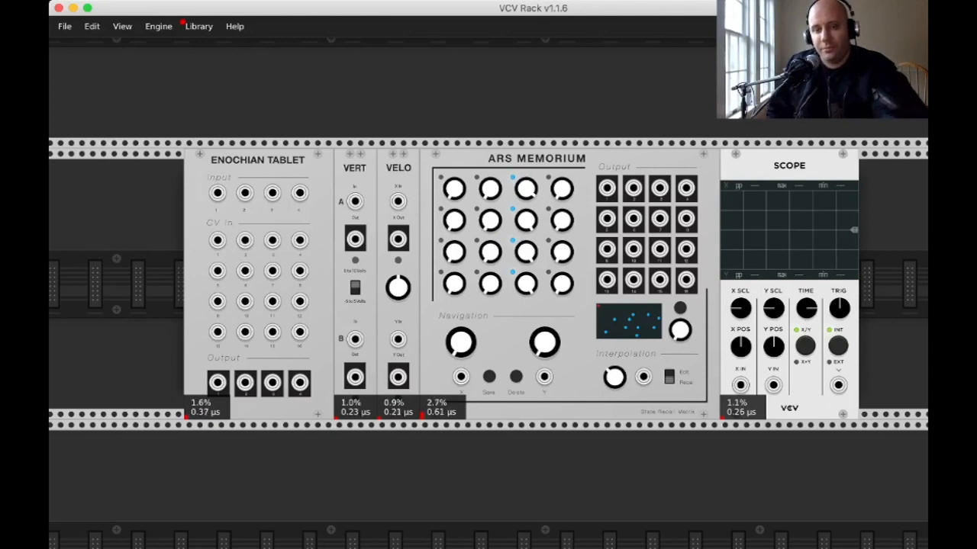
left_click_drag(789, 166, 939, 165)
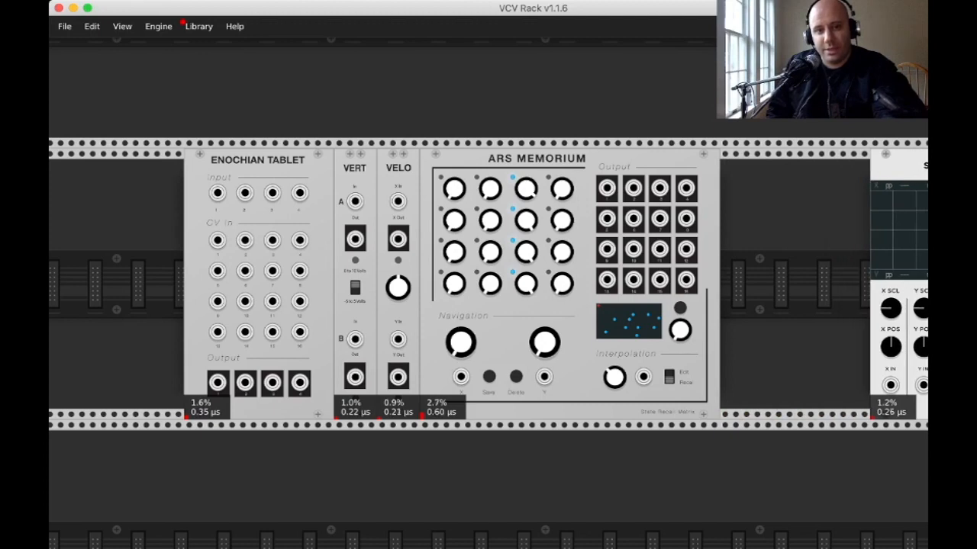
left_click_drag(397, 167, 740, 167)
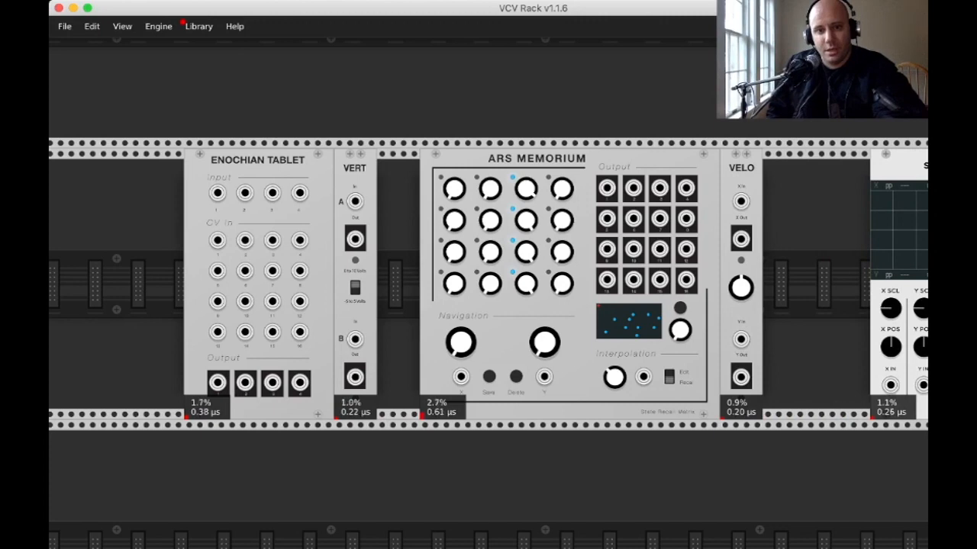
left_click_drag(740, 168, 398, 168)
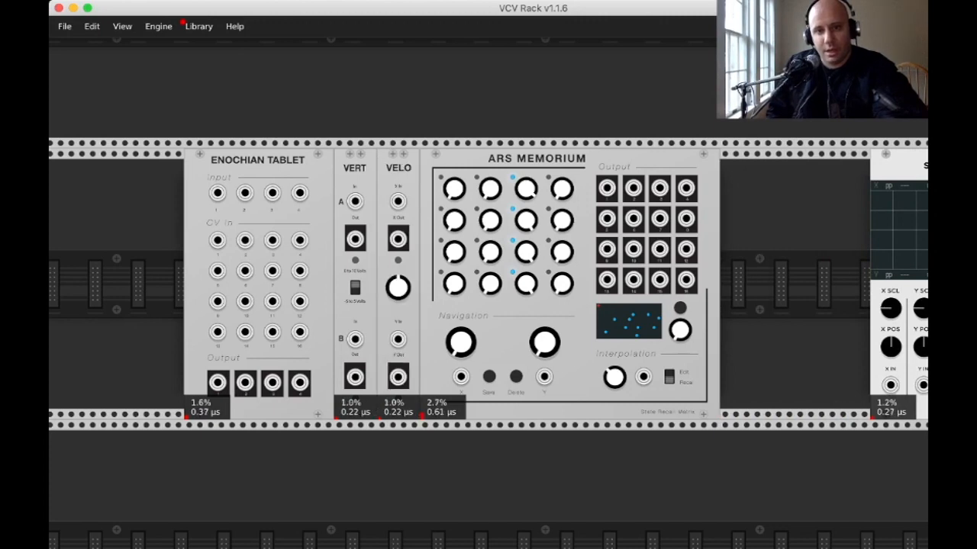
key("super+z")
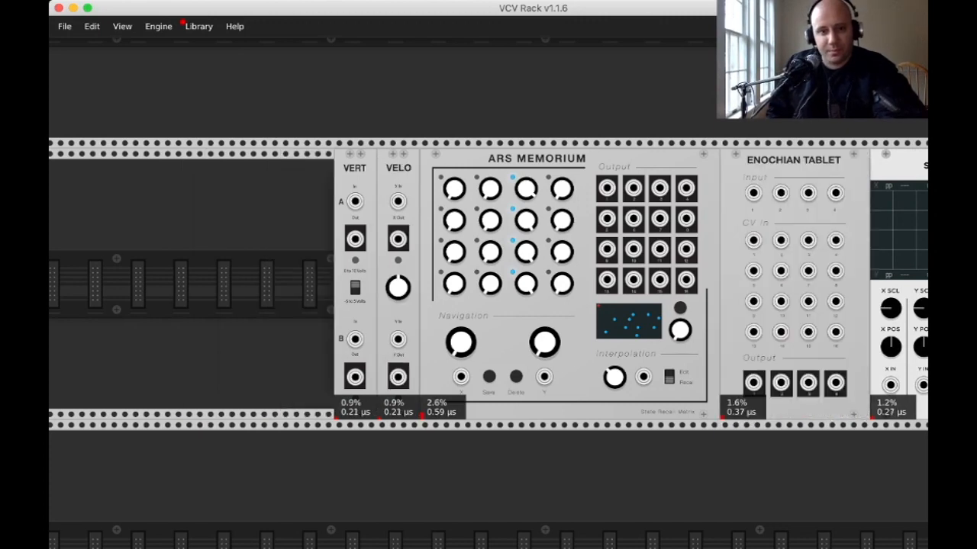
scroll(489, 282, "right", 2)
scroll(488, 282, "right", 1)
scroll(489, 282, "down", 1)
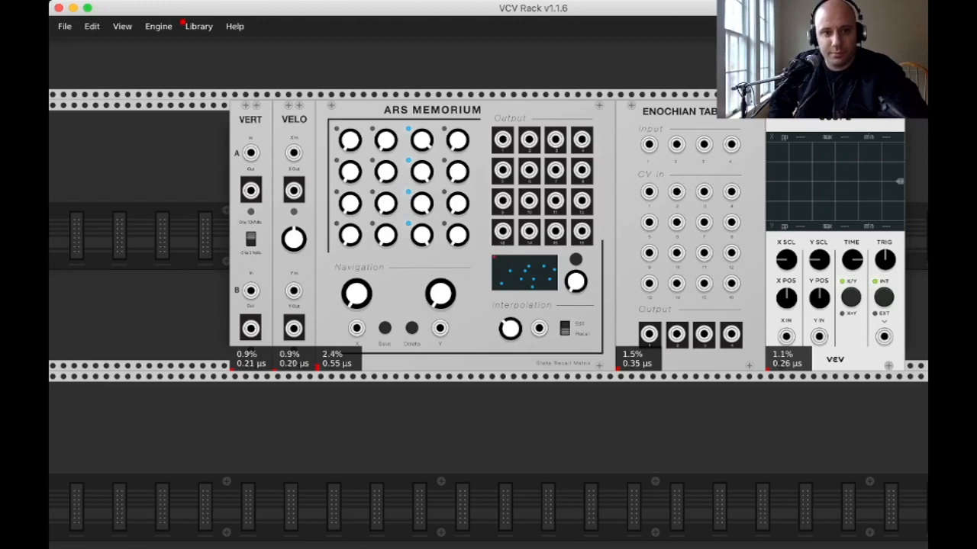
Patch Ars Memorium's output 1 into Vert's A input and Vert's A output into Scope's X In.
mouse_move(250, 190)
left_mouse_down()
mouse_move(731, 234)
mouse_move(771, 359)
mouse_move(786, 337)
left_mouse_up()
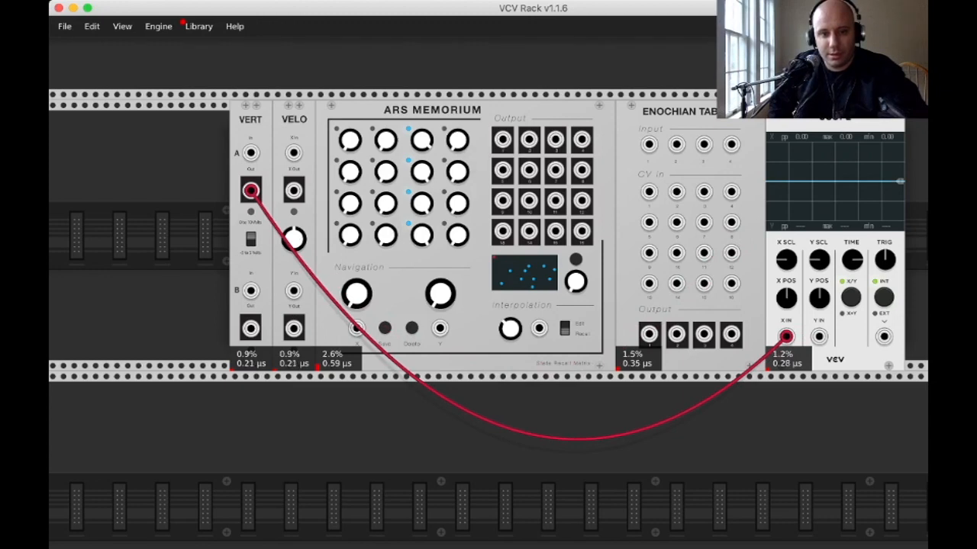
right_click(465, 280)
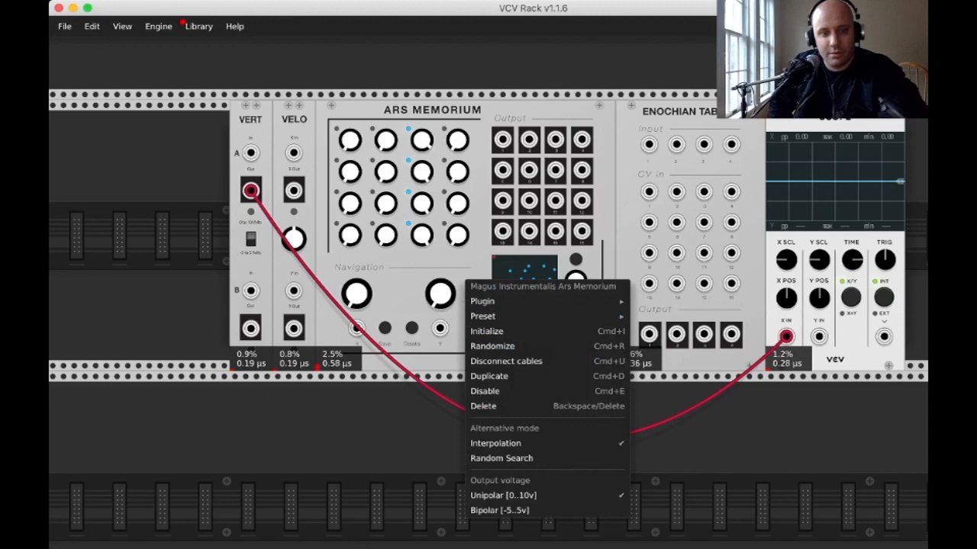
key("Escape")
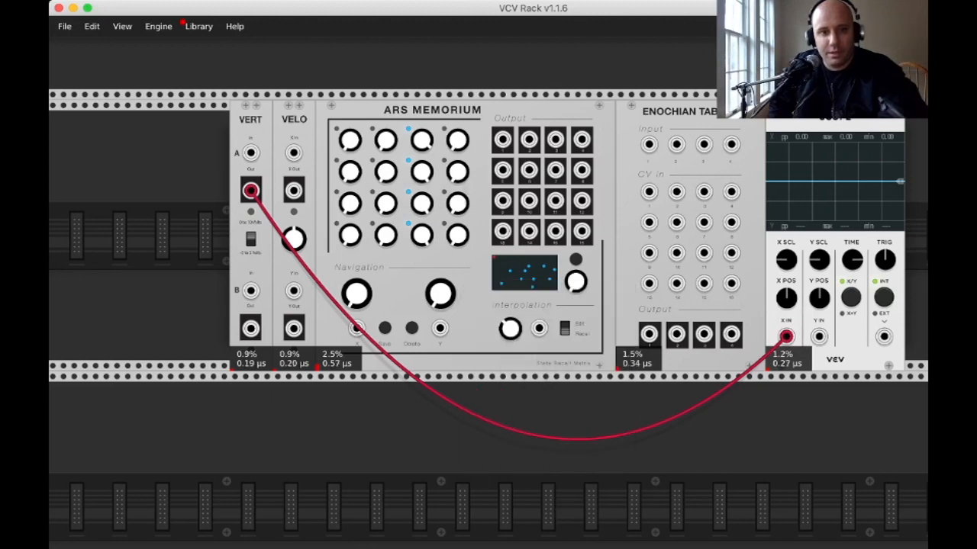
left_click_drag(502, 139, 251, 152)
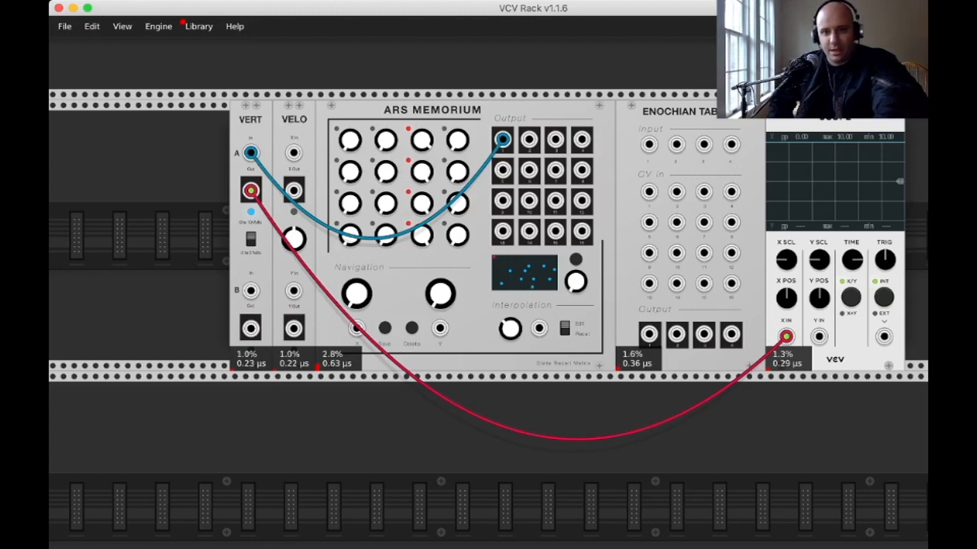
Set Ars Memorium's output voltage to Bipolar [-5..5v] and toggle Vert's voltage switch, testing CV Out 1 at 1 and 0.
left_click_drag(349, 140, 350, 0)
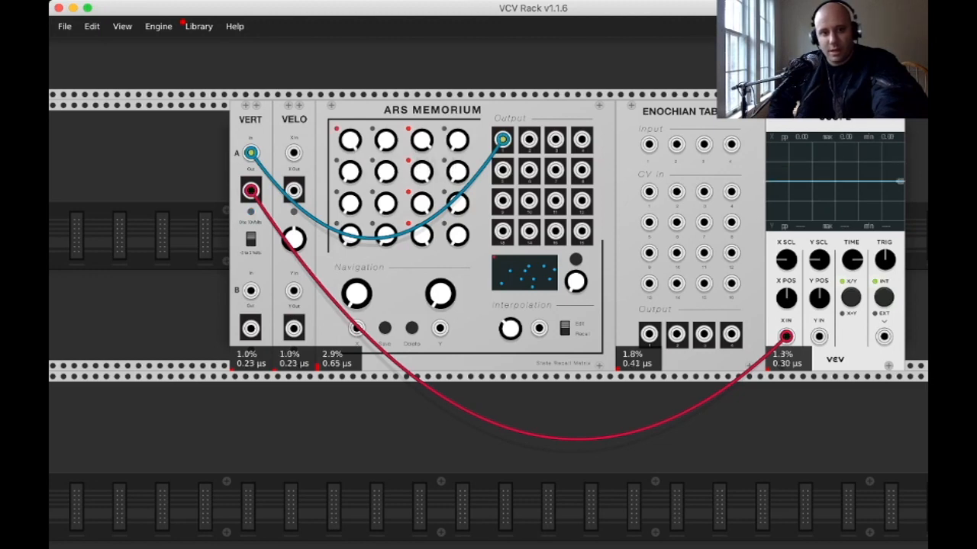
right_click(374, 173)
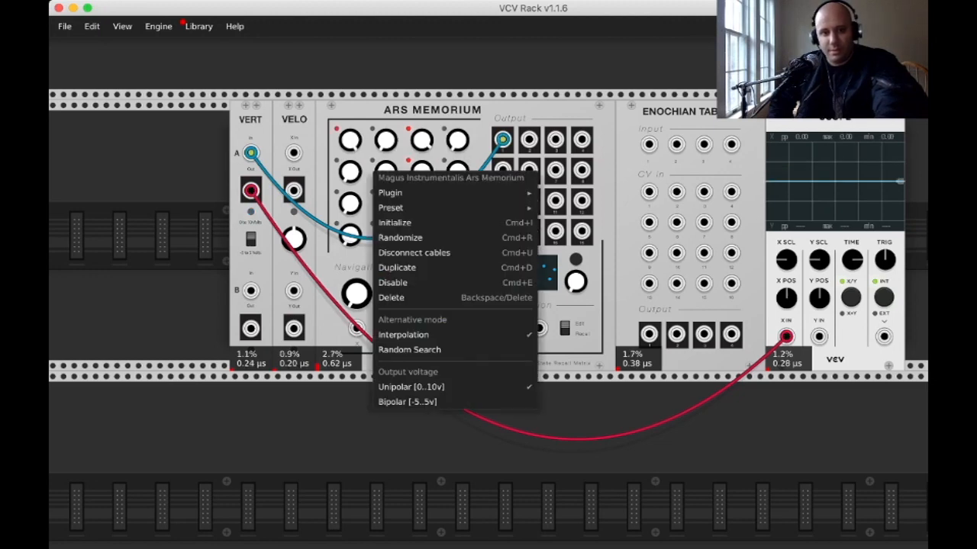
left_click(408, 401)
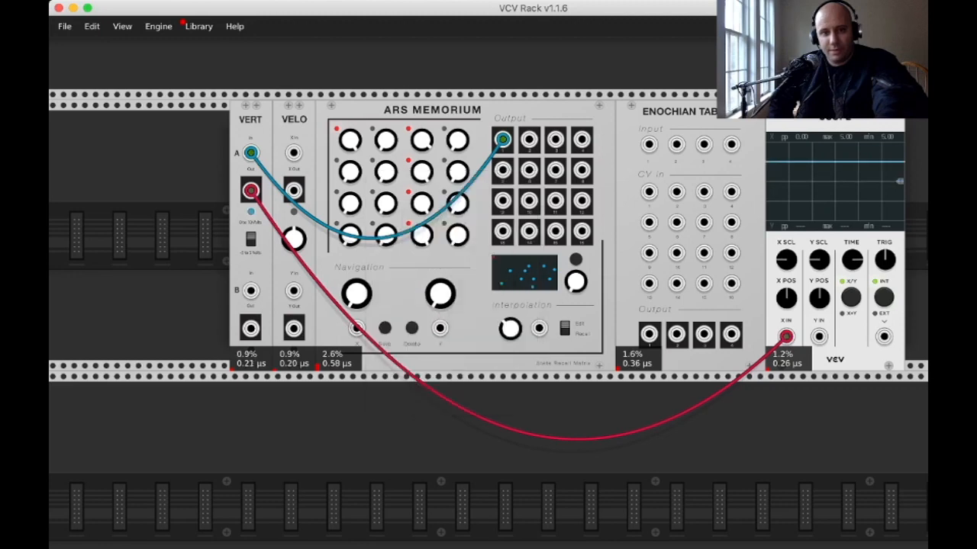
left_click(249, 238)
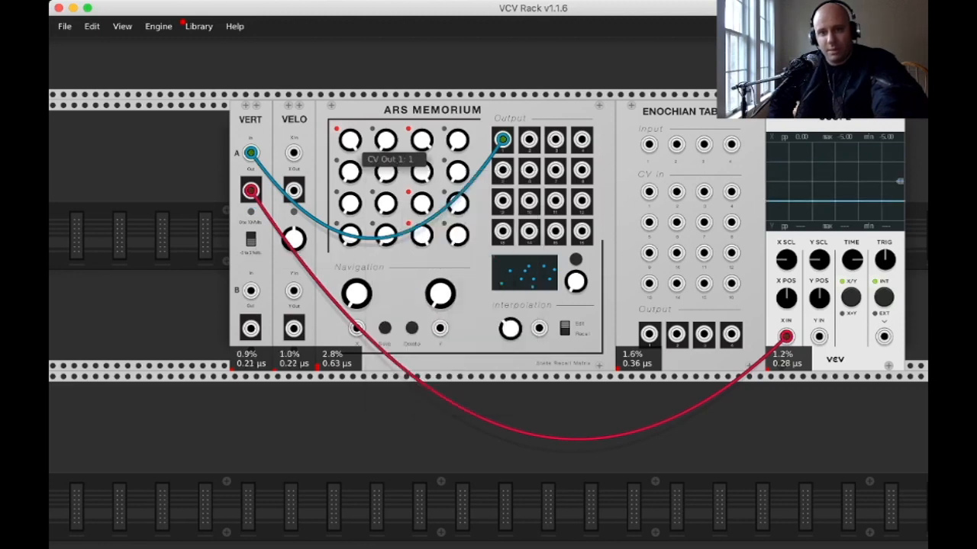
mouse_move(350, 139)
left_mouse_down()
mouse_move(351, 305)
mouse_move(350, 95)
mouse_move(350, 305)
left_mouse_up()
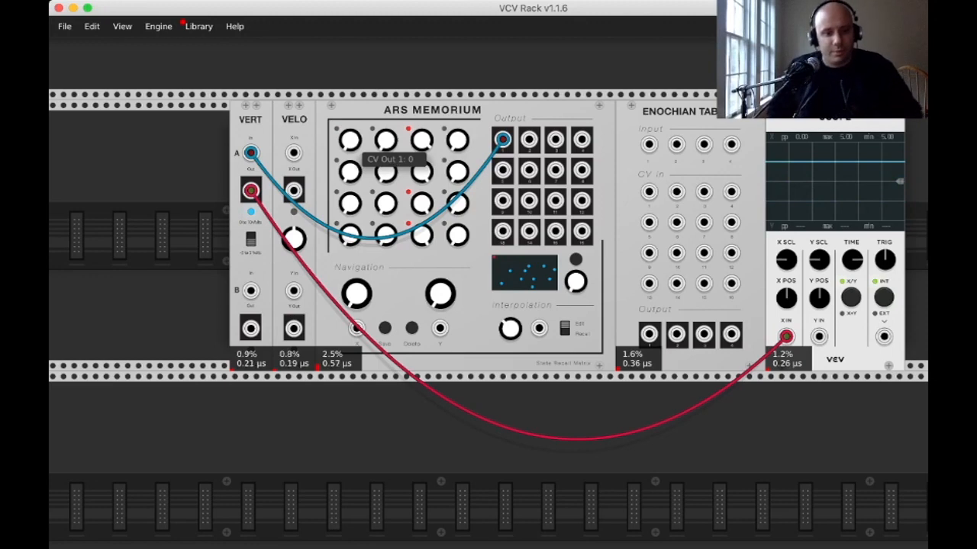
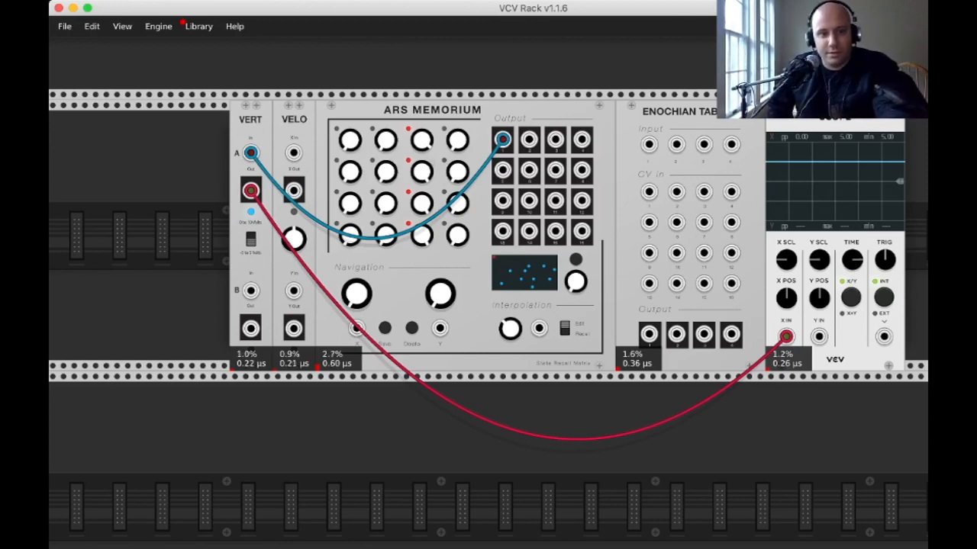
Undo both Vert cable connections and delete the Vert module from the rack.
key("super+z")
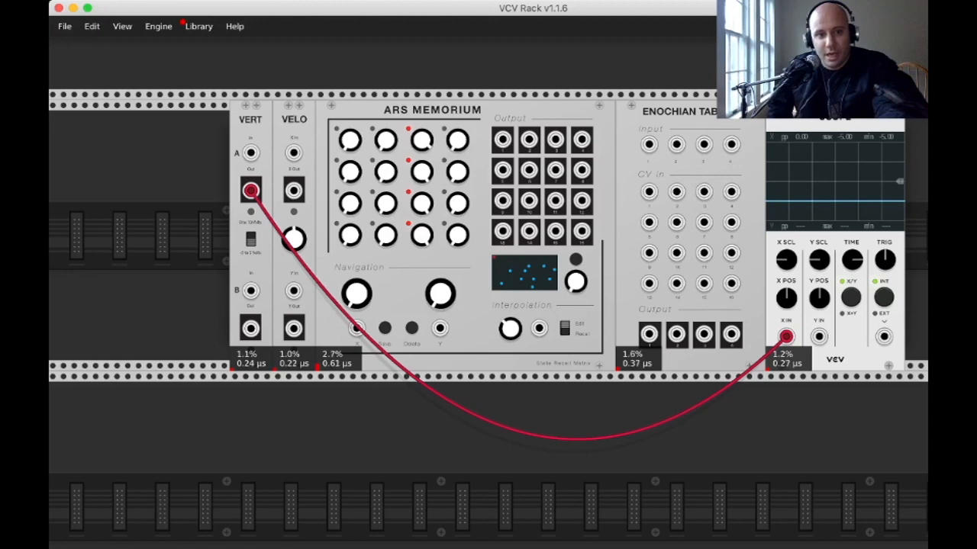
key("super+z")
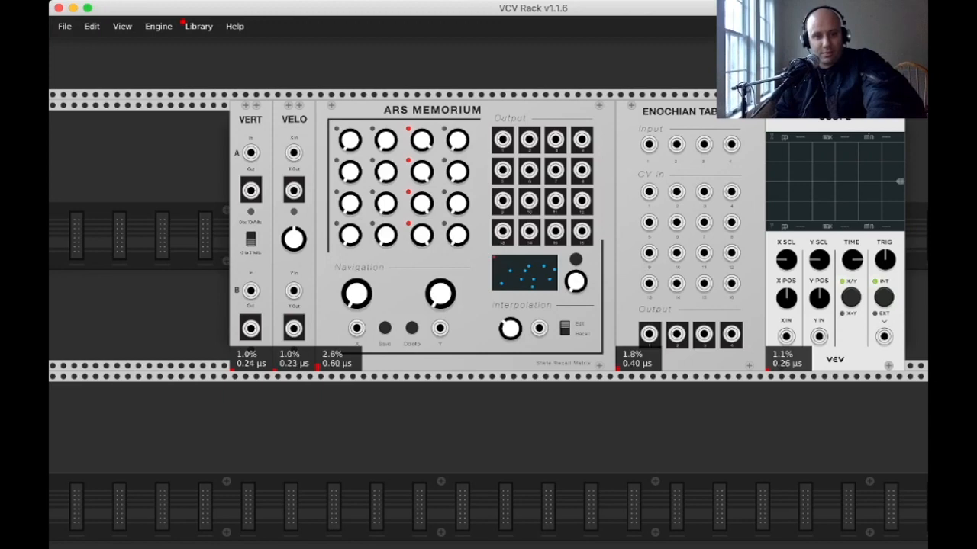
right_click(248, 177)
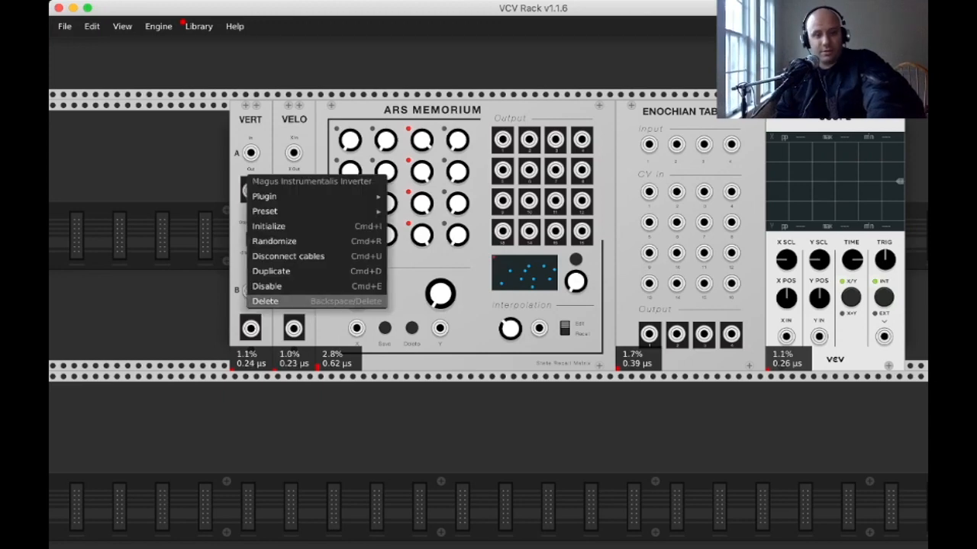
left_click(206, 316)
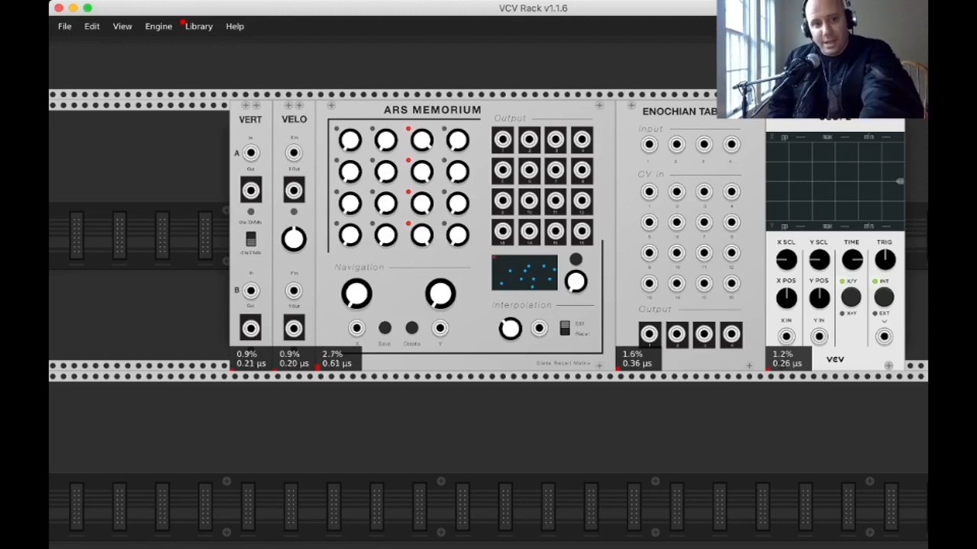
right_click(257, 126)
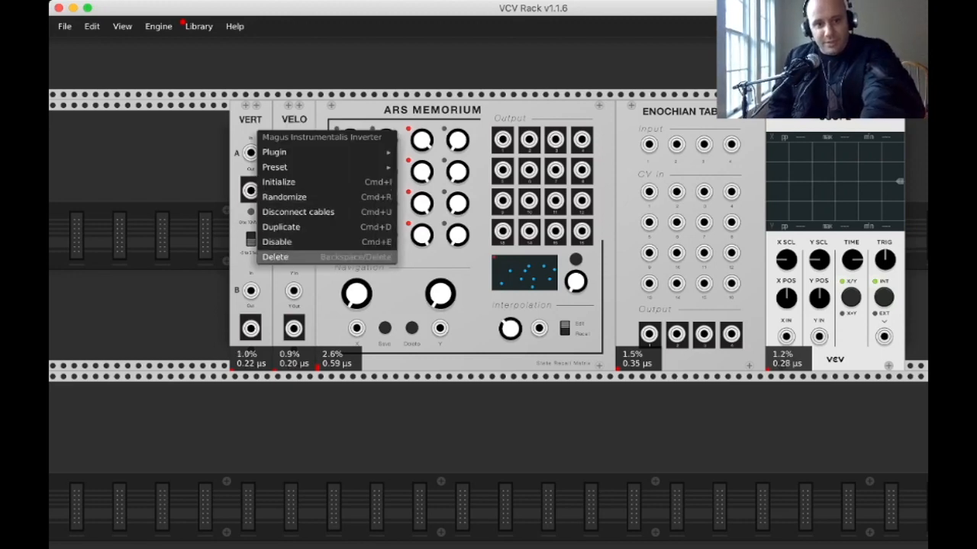
left_click(278, 258)
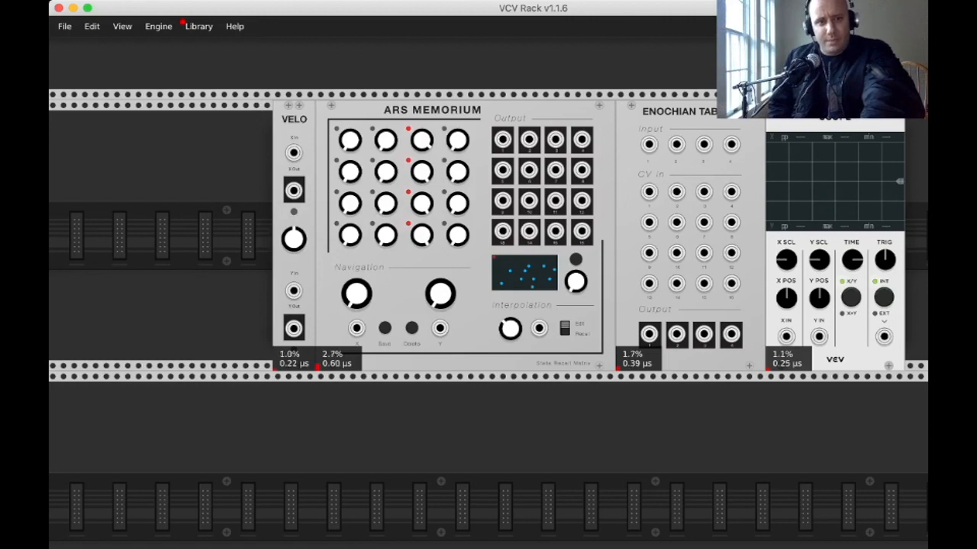
Add VCV's 8VERT module beside Velo, on the side away from Ars Memorium, and patch its first output into Velo's X input.
key("Return")
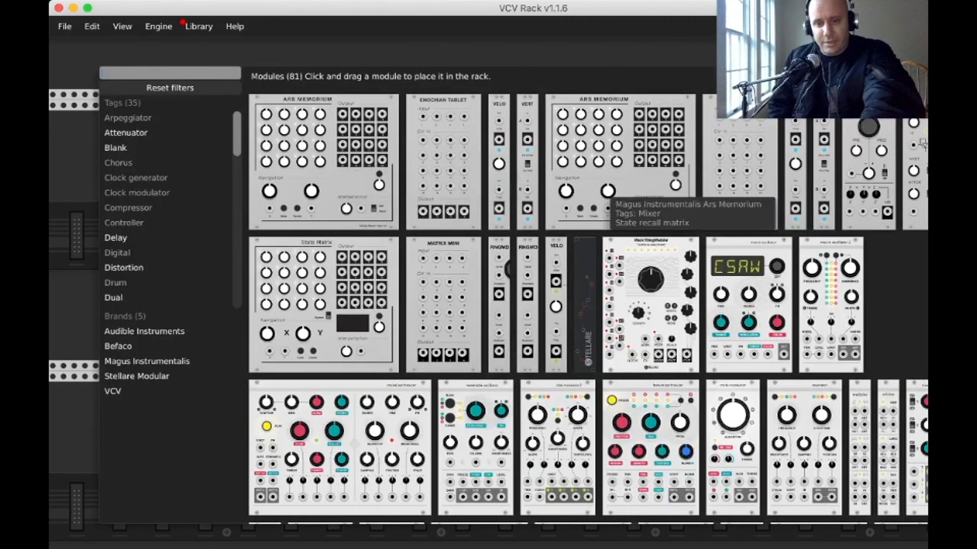
scroll(631, 200, "down", 3)
scroll(632, 200, "down", 5)
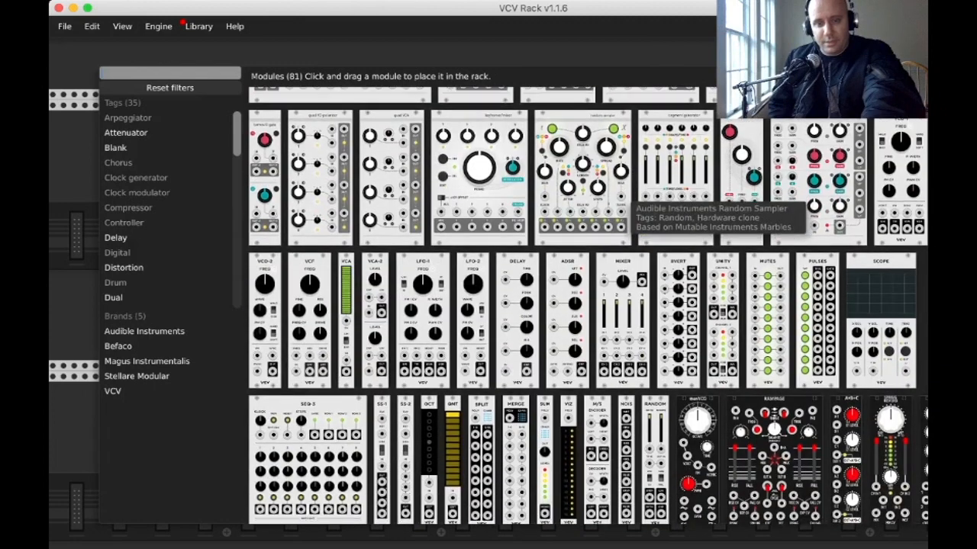
left_click(677, 273)
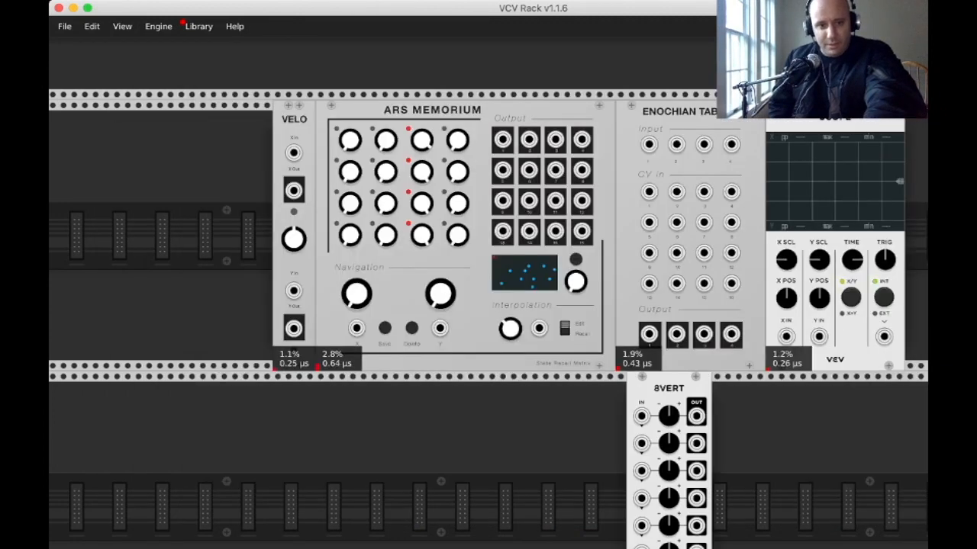
left_click_drag(669, 388, 294, 152)
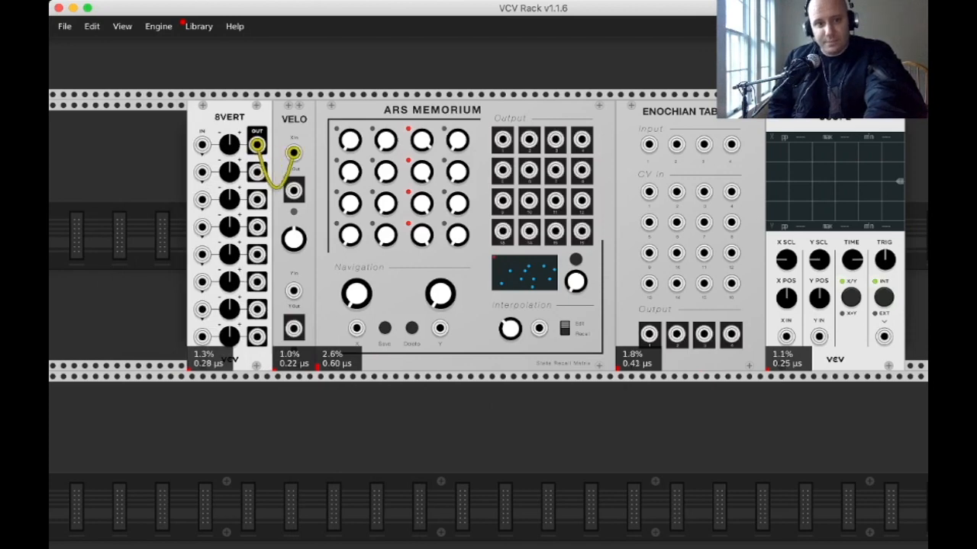
Patch Velo's X output to Scope's X In and test 8VERT's channel 1 gain at 50.1% and 28.5%.
left_click_drag(294, 191, 786, 336)
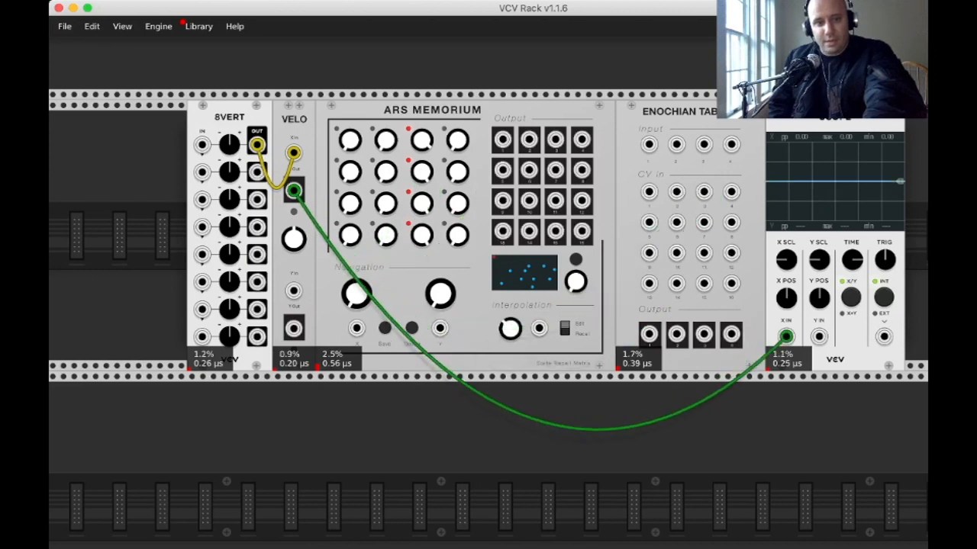
mouse_move(229, 144)
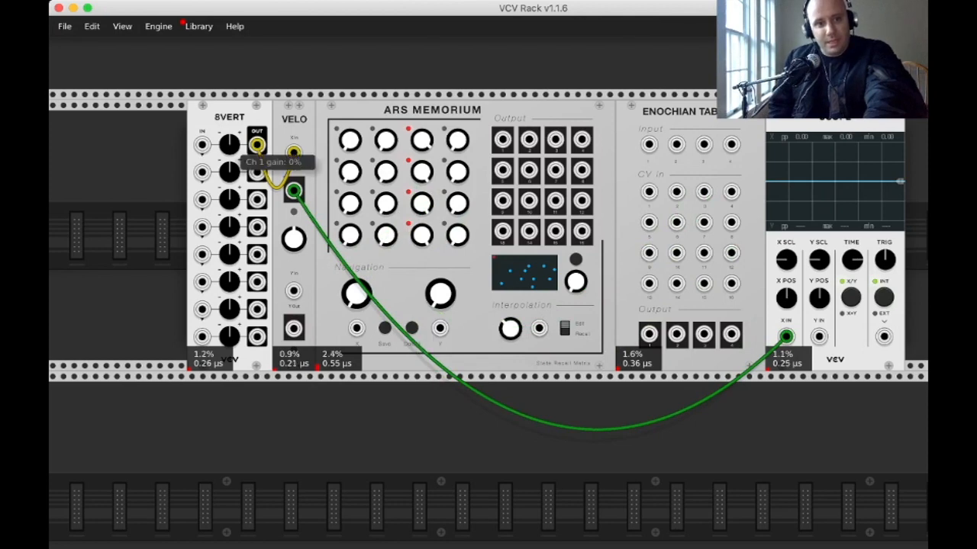
mouse_move(230, 144)
left_mouse_down()
mouse_move(229, 73)
mouse_move(230, 97)
left_mouse_up()
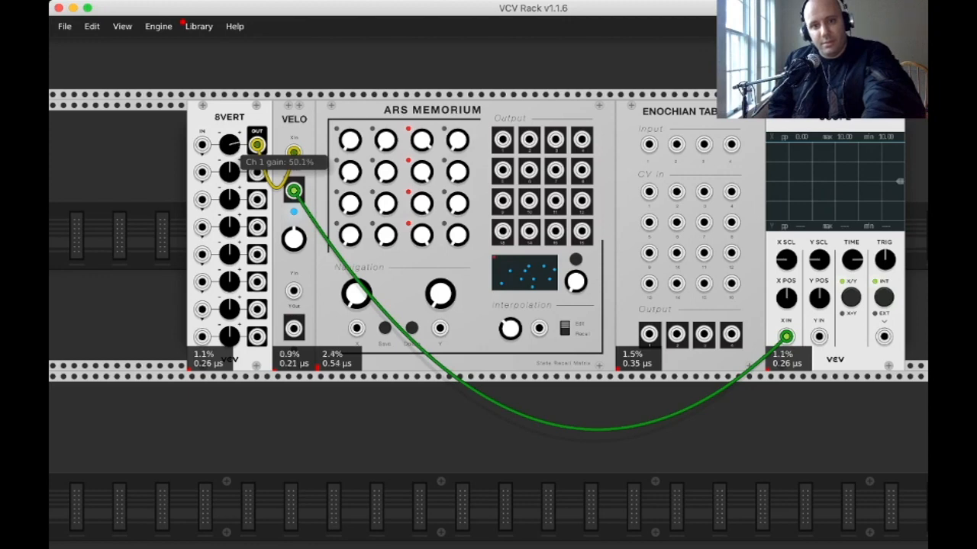
left_click_drag(230, 97, 230, 104)
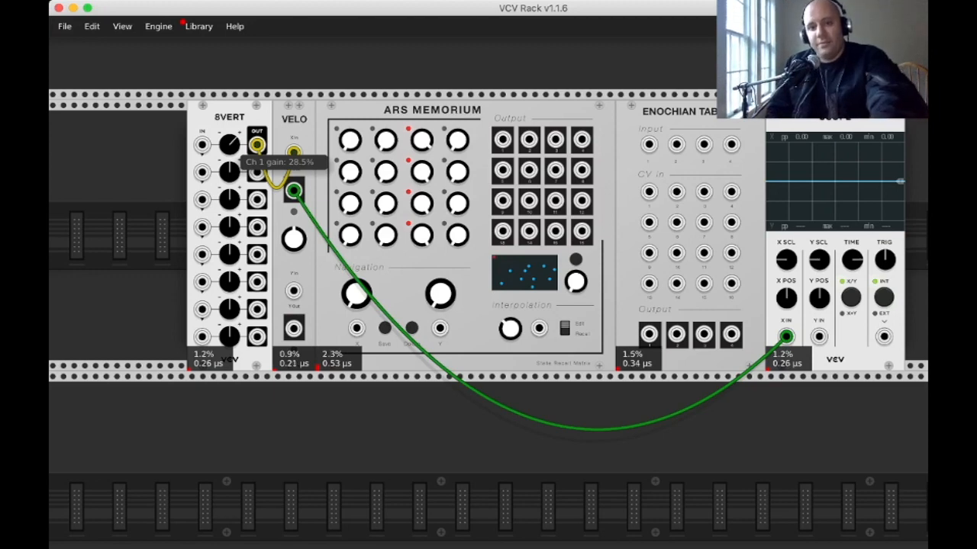
Move Velo's X output cable from Scope to Ars Memorium's X input and raise 8VERT's channel 1 gain.
left_click_drag(786, 336, 356, 328)
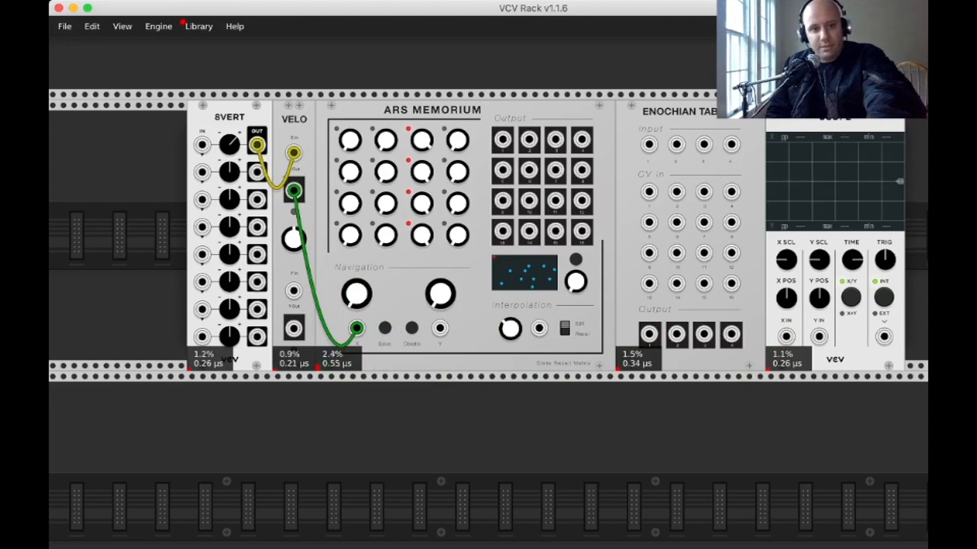
mouse_move(230, 145)
left_click_drag(230, 145, 230, 128)
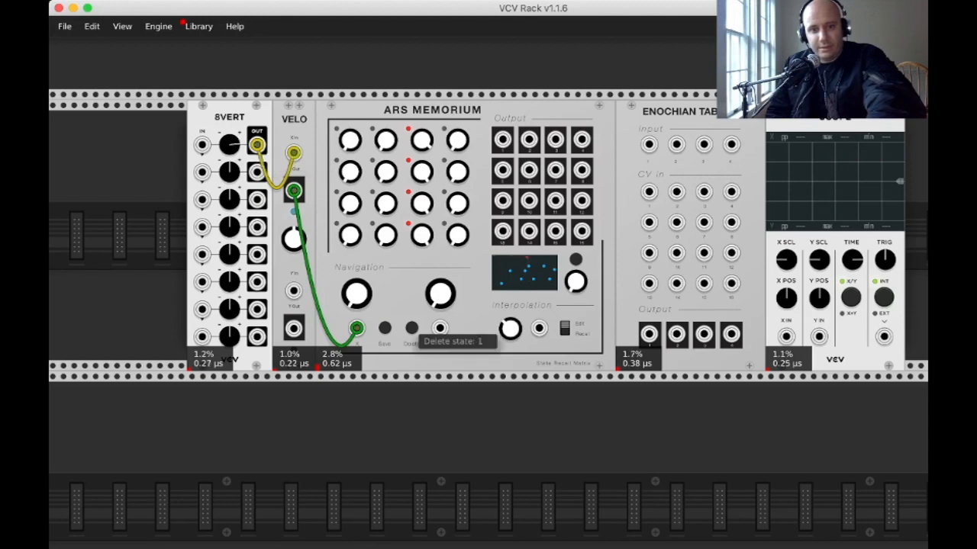
Delete the saved states from Ars Memorium's plot and slightly adjust 8VERT's channel 1 gain.
left_click(412, 328)
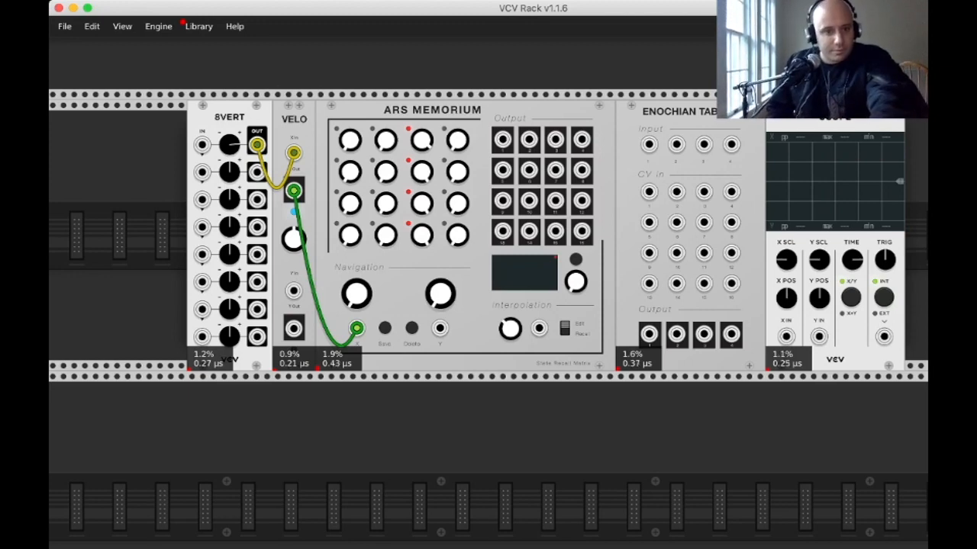
mouse_move(230, 145)
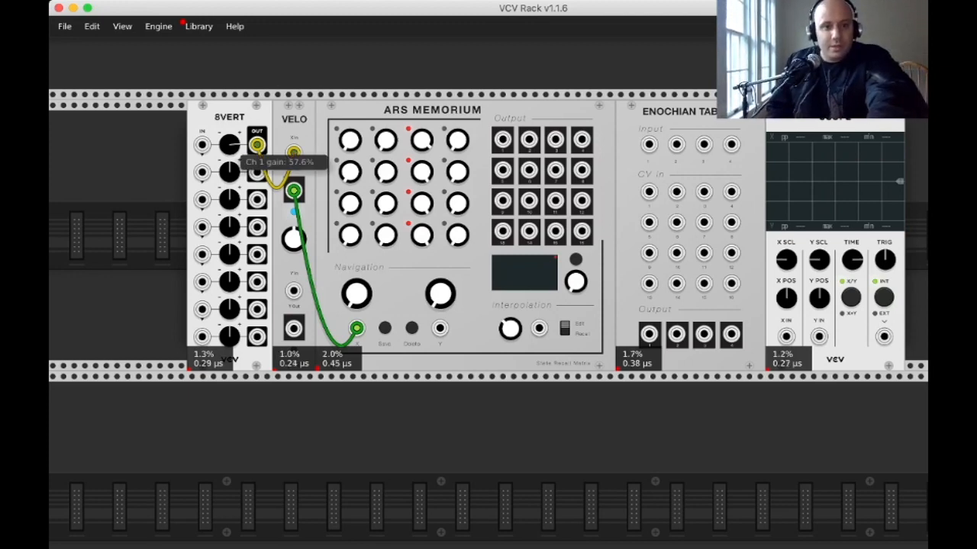
mouse_move(229, 144)
left_mouse_down()
mouse_move(230, 172)
mouse_move(230, 151)
left_mouse_up()
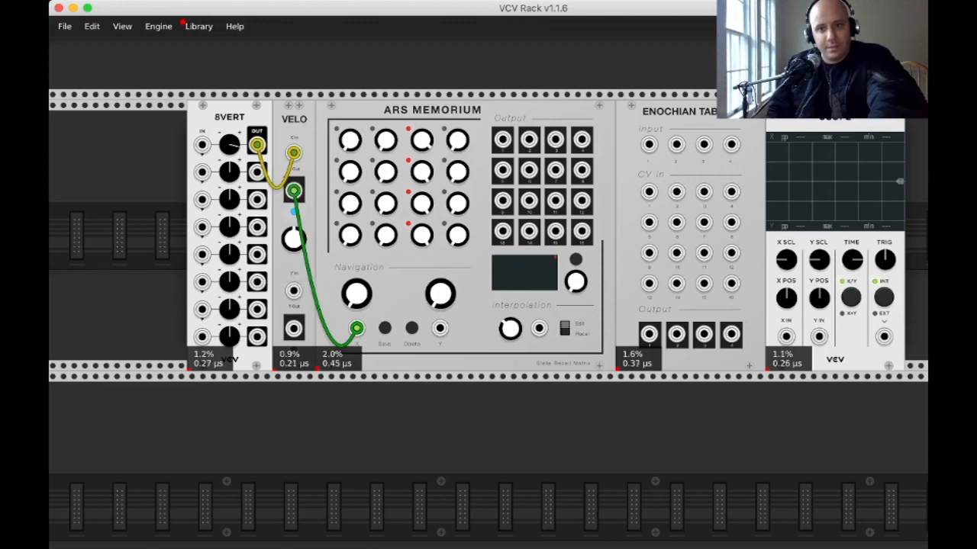
Delete the 8VERT and Velo modules from the rack.
right_click(250, 112)
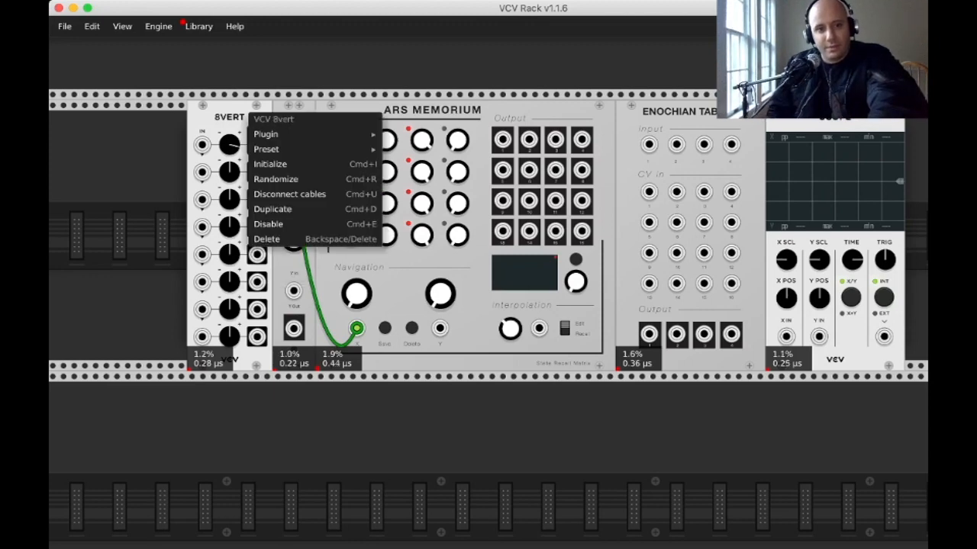
left_click(267, 238)
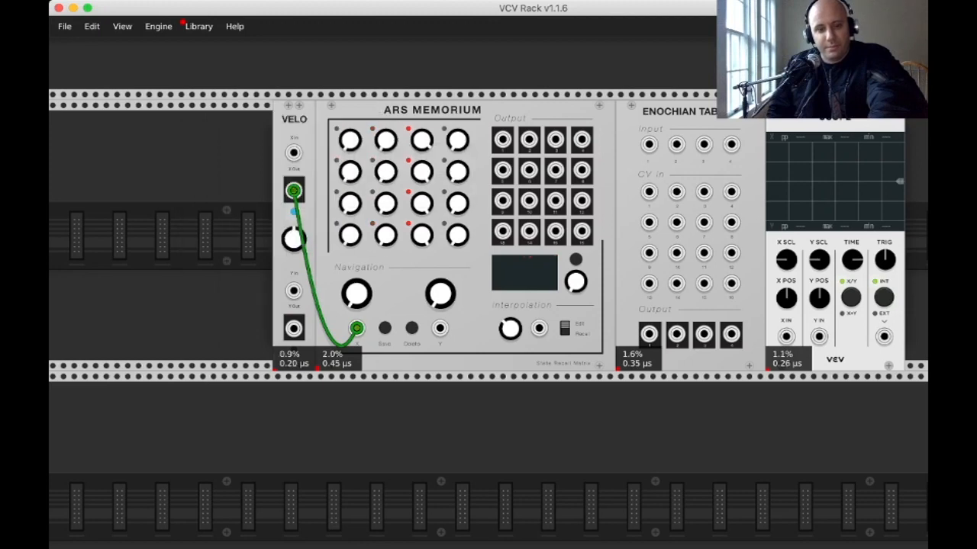
right_click(294, 124)
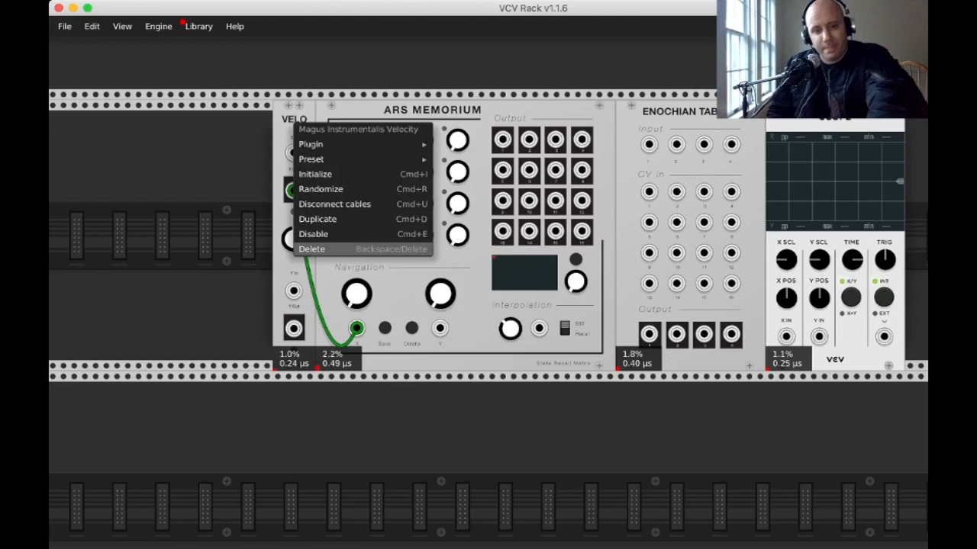
left_click(312, 249)
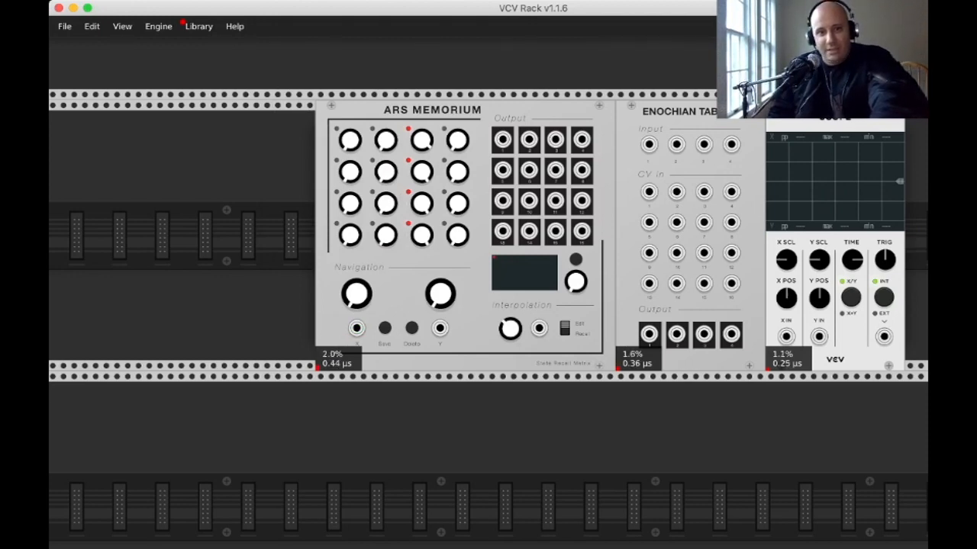
Turn off the DC Block option on Enochian Tablet.
left_click_drag(649, 191, 502, 139)
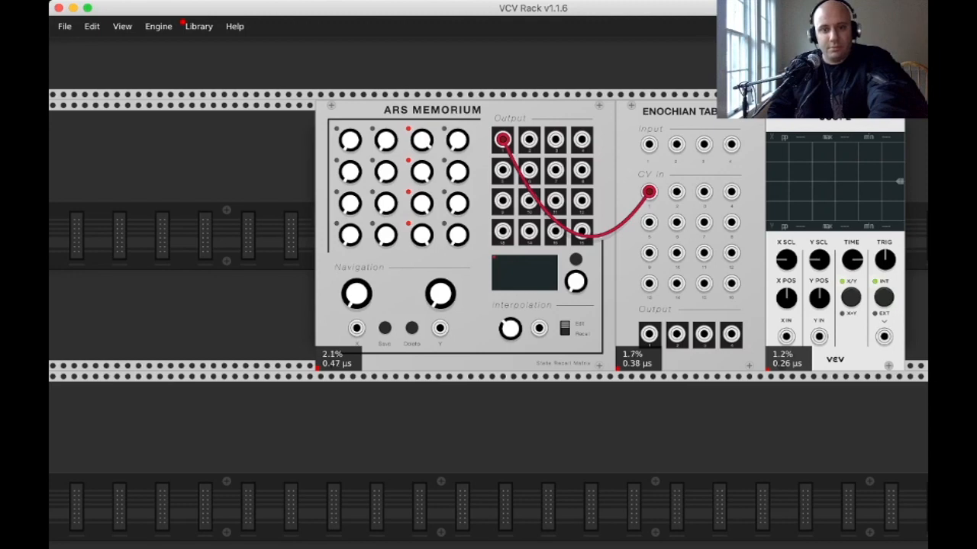
key("super+z")
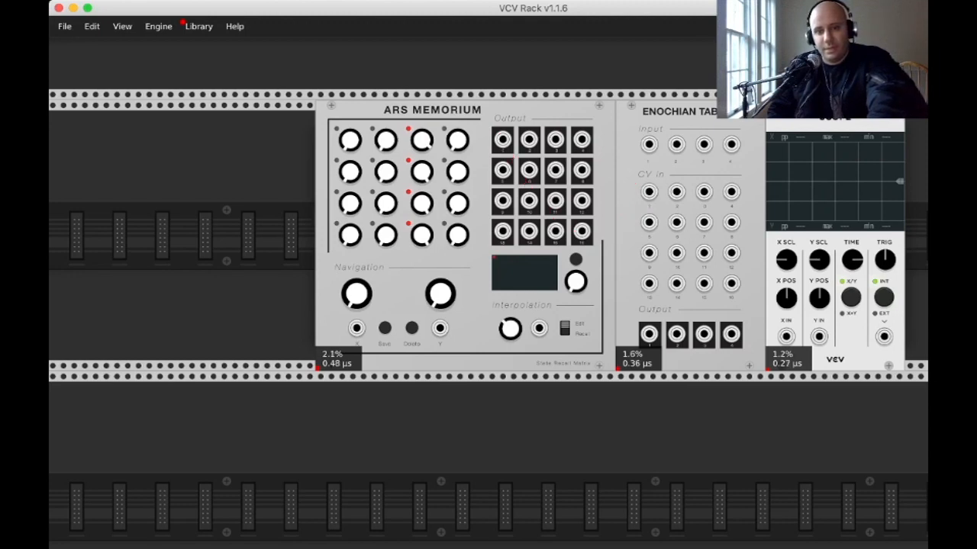
right_click(731, 165)
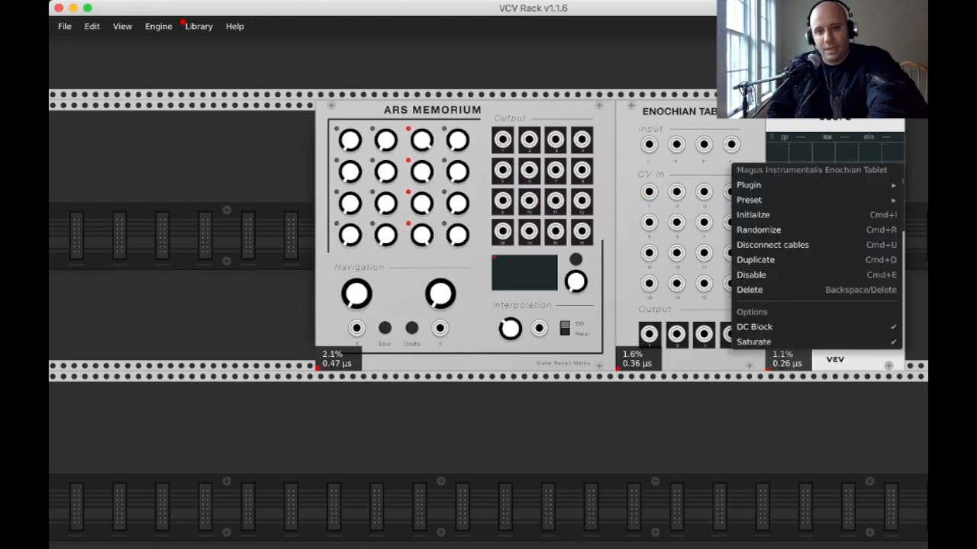
left_click(753, 327)
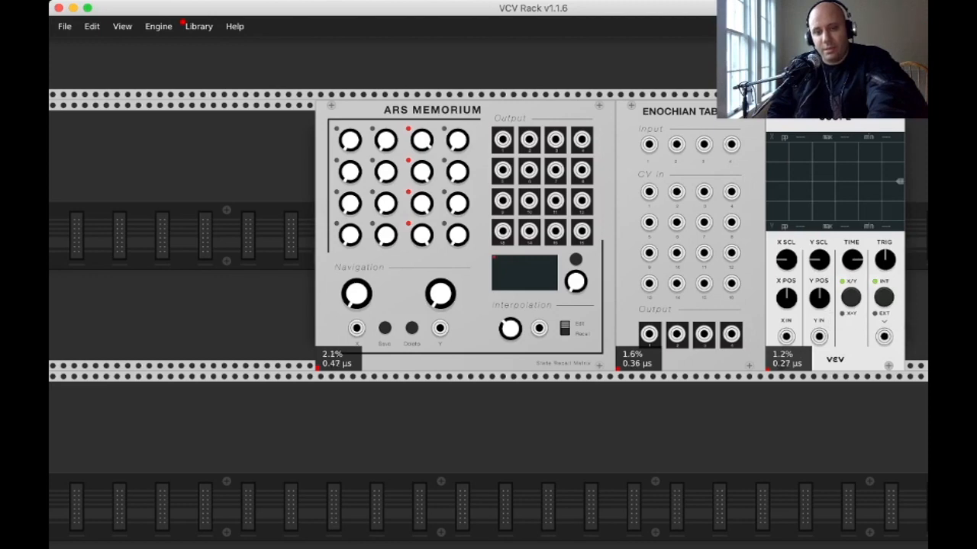
right_click(705, 163)
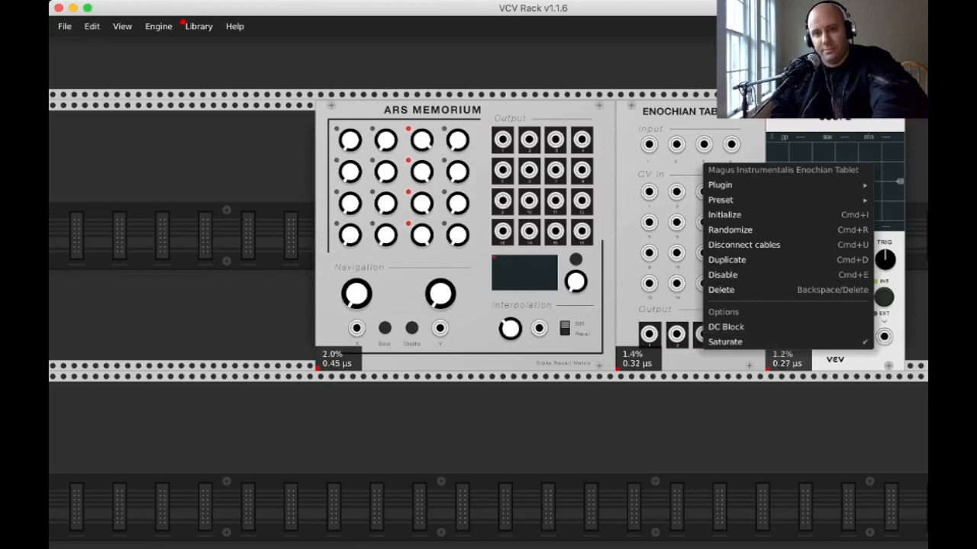
key("Escape")
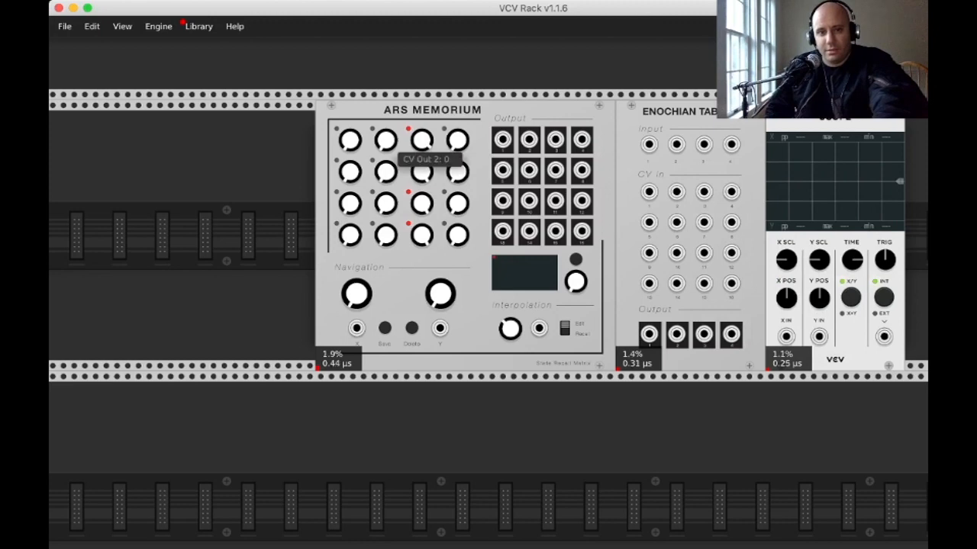
Patch Ars Memorium's output 1 through Enochian Tablet's input 1 and output 1 into Scope's X In, and raise the CV Out 1 knob.
left_click_drag(502, 140, 648, 144)
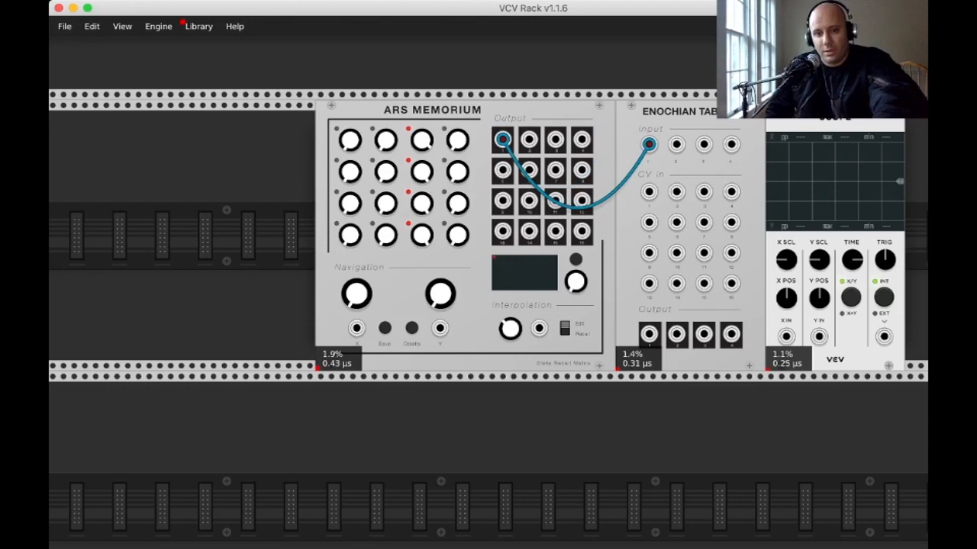
mouse_move(648, 335)
left_mouse_down()
mouse_move(767, 348)
mouse_move(786, 337)
left_mouse_up()
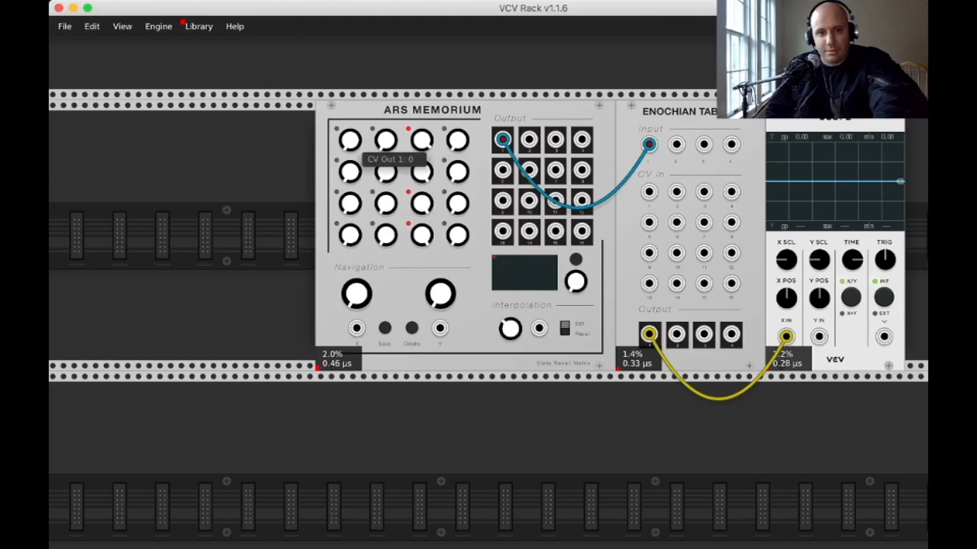
left_click_drag(350, 140, 351, 15)
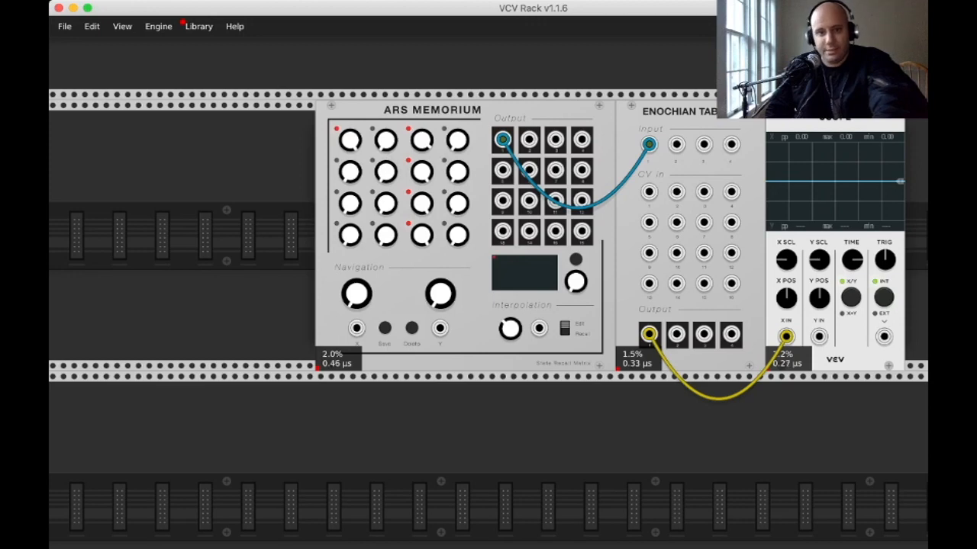
Patch Ars Memorium's output 2 into Enochian Tablet's CV In 1 and set Ars Memorium's output voltage to Unipolar [0..10v].
left_click_drag(649, 191, 529, 139)
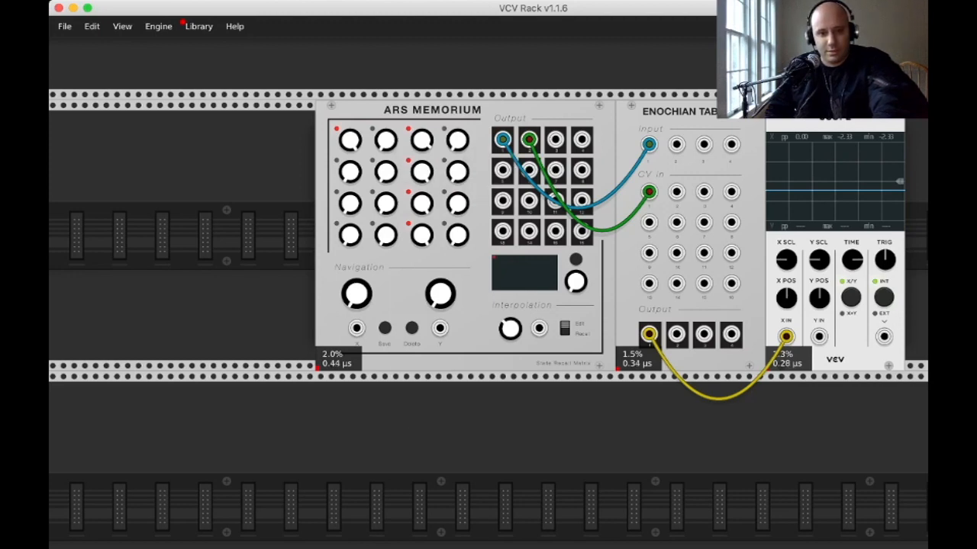
right_click(402, 175)
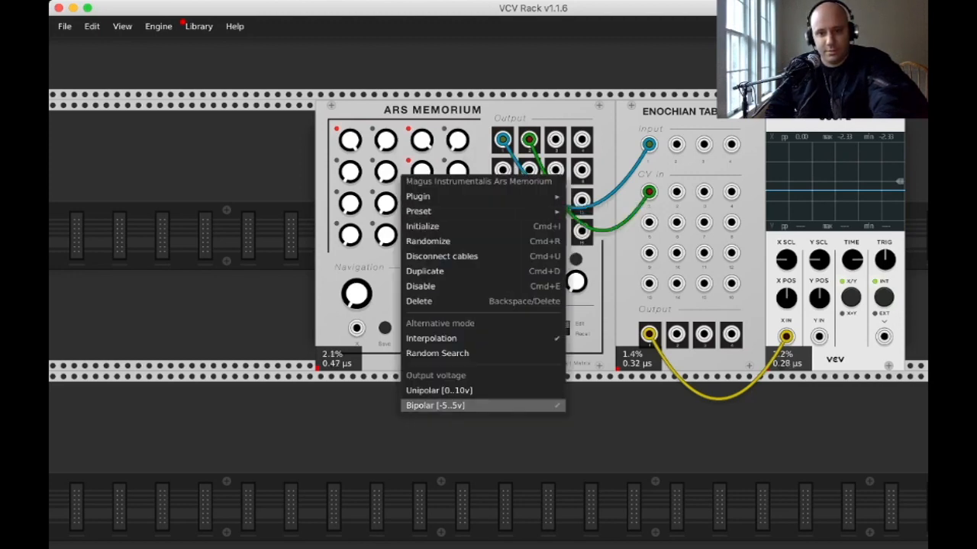
left_click(439, 389)
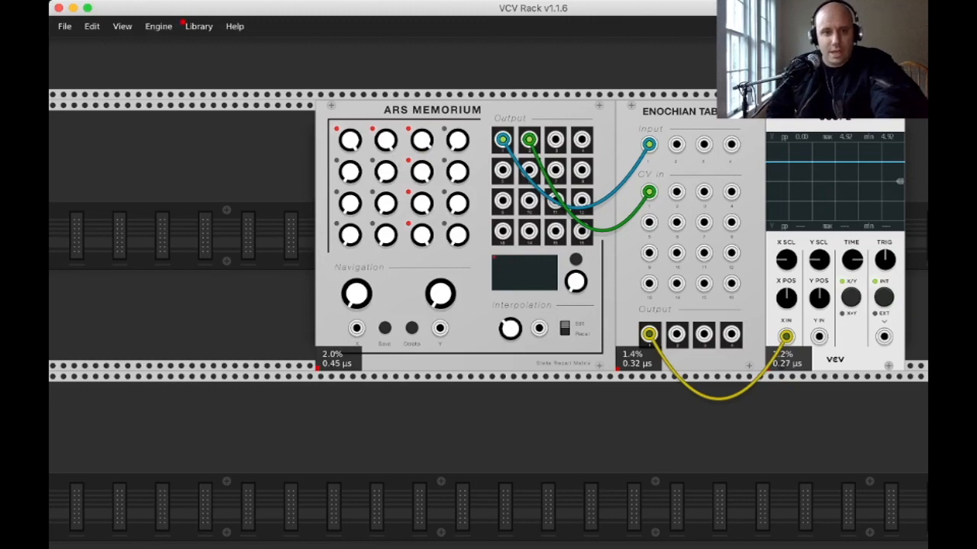
Add VCV's LFO-1 module to the rack beside Ars Memorium, on the side away from Enochian Tablet.
key("Return")
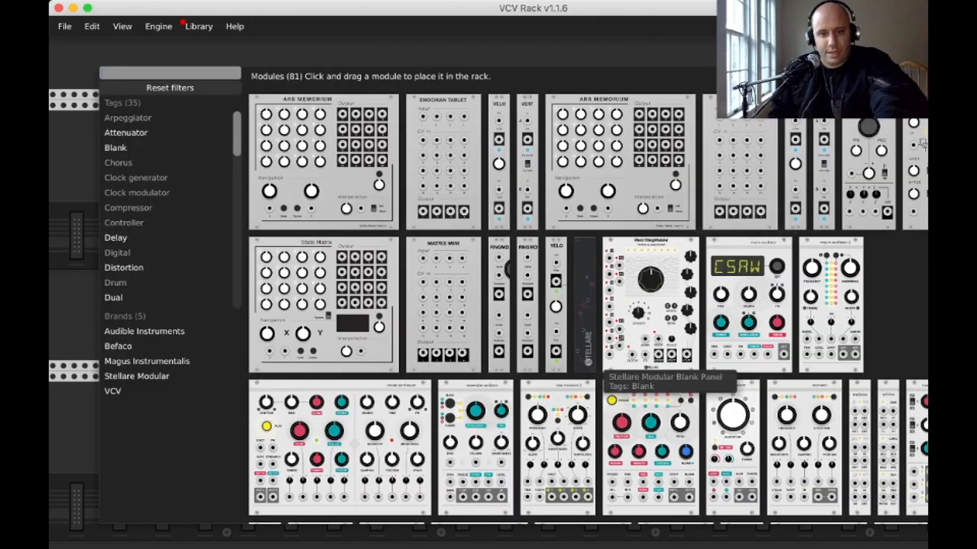
scroll(602, 372, "down", 4)
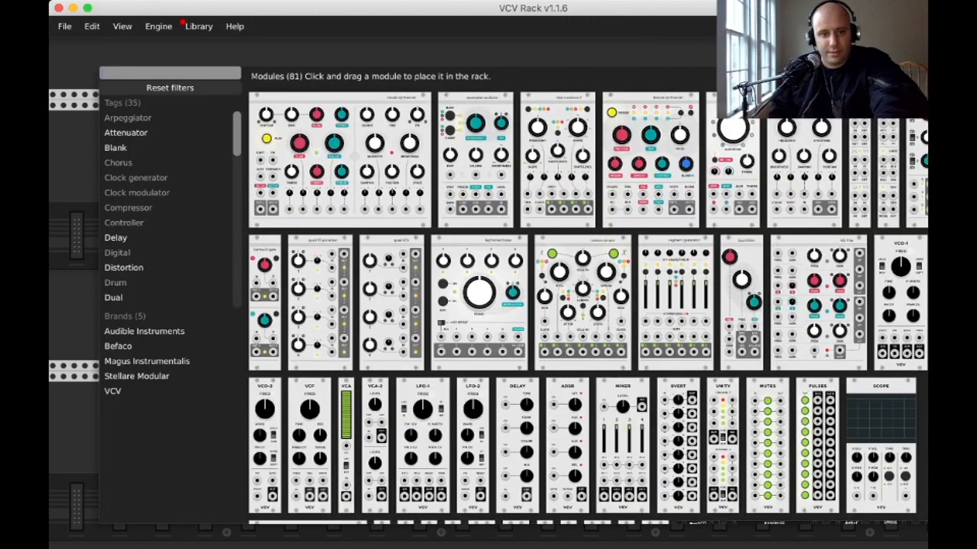
key("Escape")
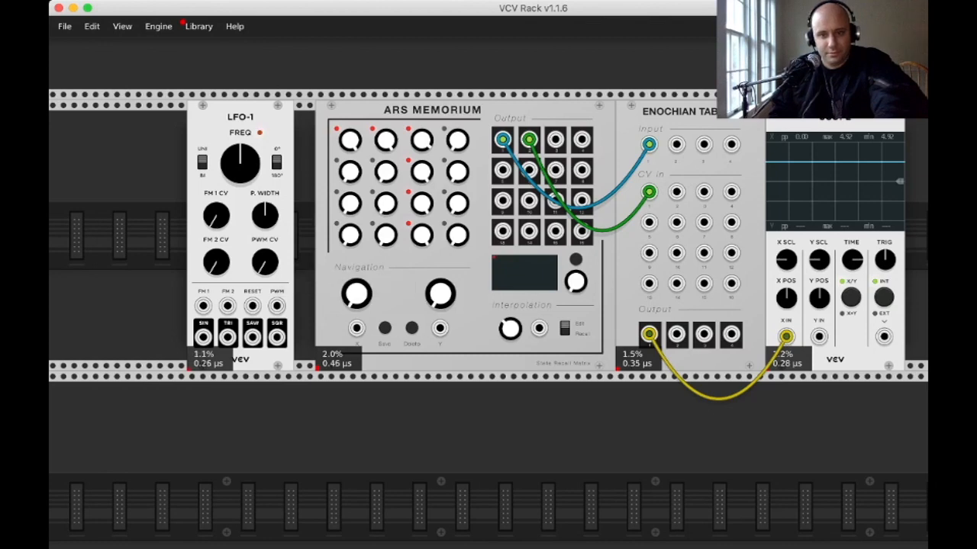
Replace the cable into Enochian Tablet's CV In 1 with one from LFO-1's SIN output, and lower the LFO frequency.
key("super+z")
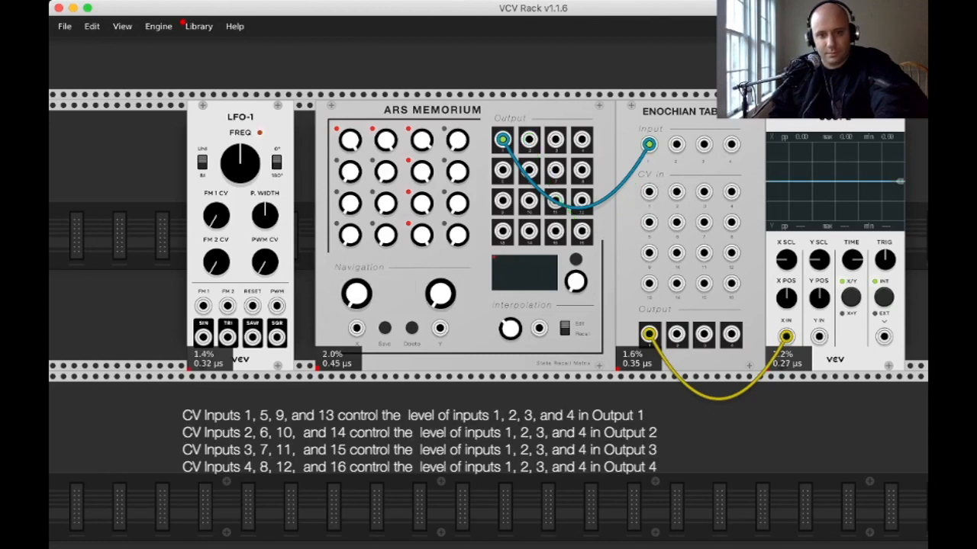
left_click_drag(203, 337, 648, 191)
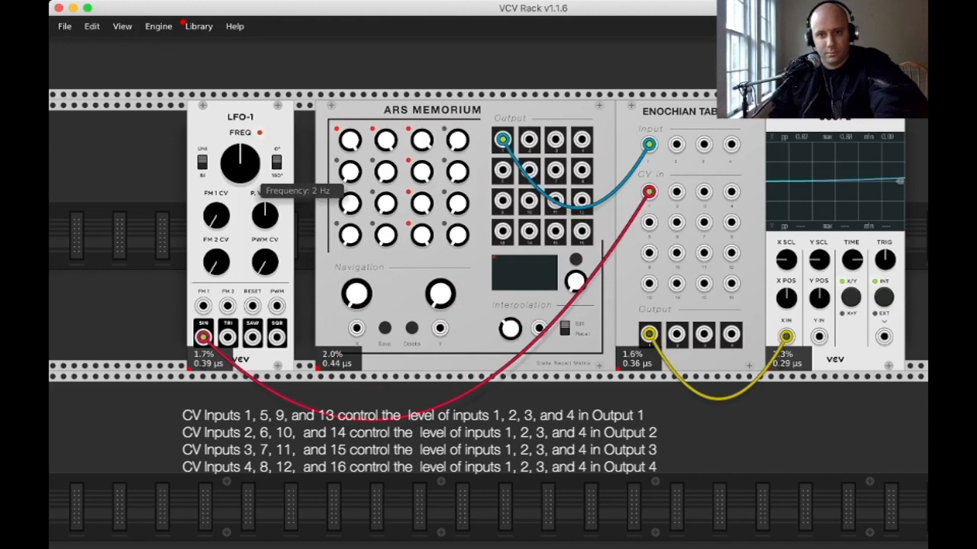
left_click_drag(240, 162, 239, 180)
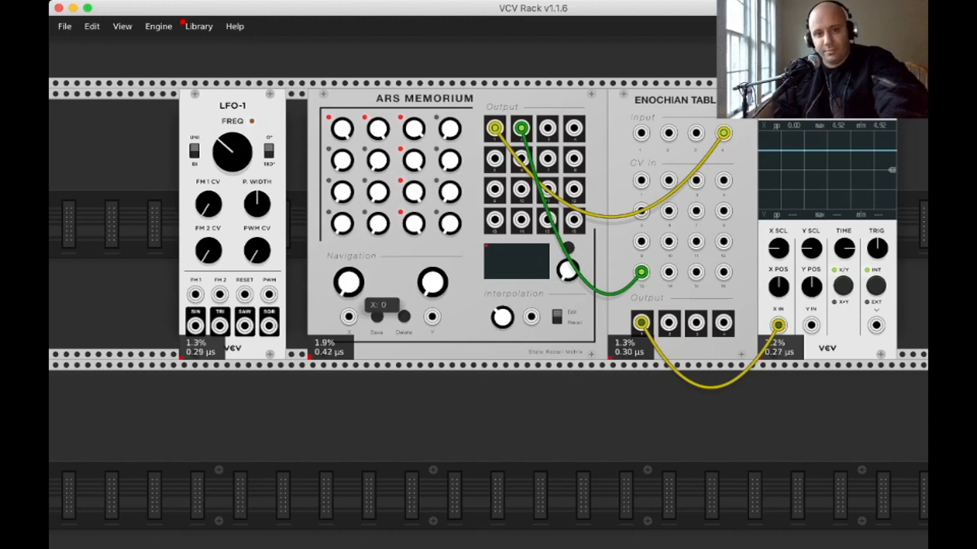
Raise Ars Memorium's X and Y navigation knobs to move the plot position near the centre of the display.
left_click_drag(349, 282, 349, 81)
left_click_drag(433, 282, 432, 120)
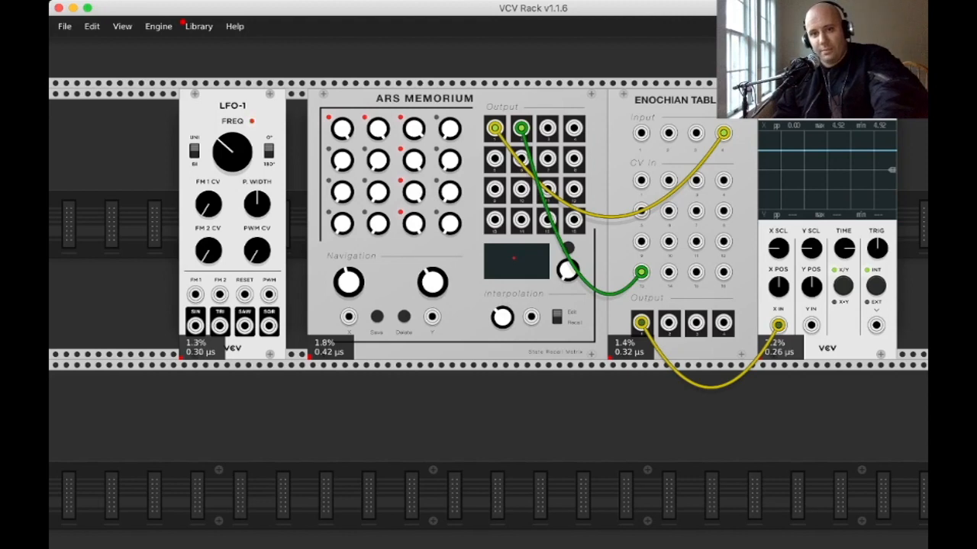
Remove all remaining patch cables and delete the LFO-1 module.
key("super+z")
key("super+z")
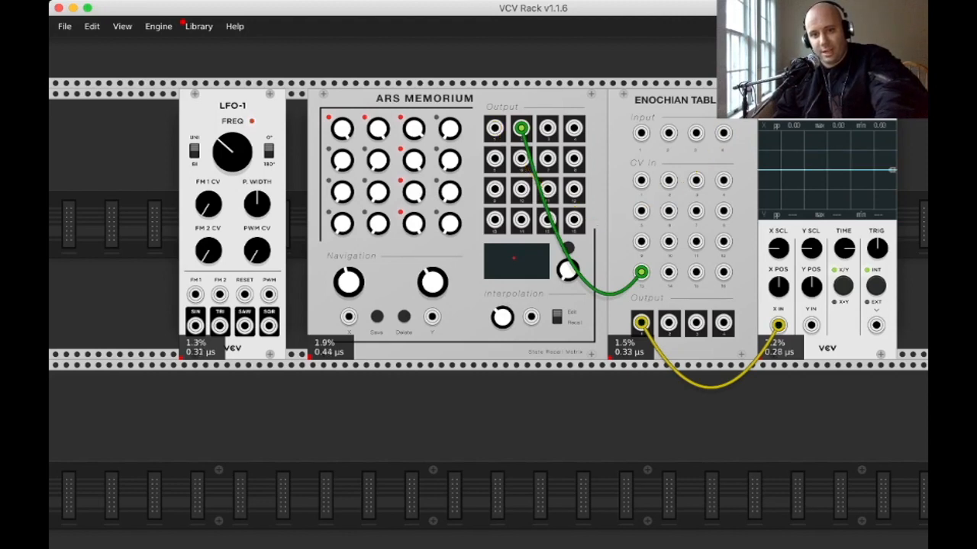
key("super+z")
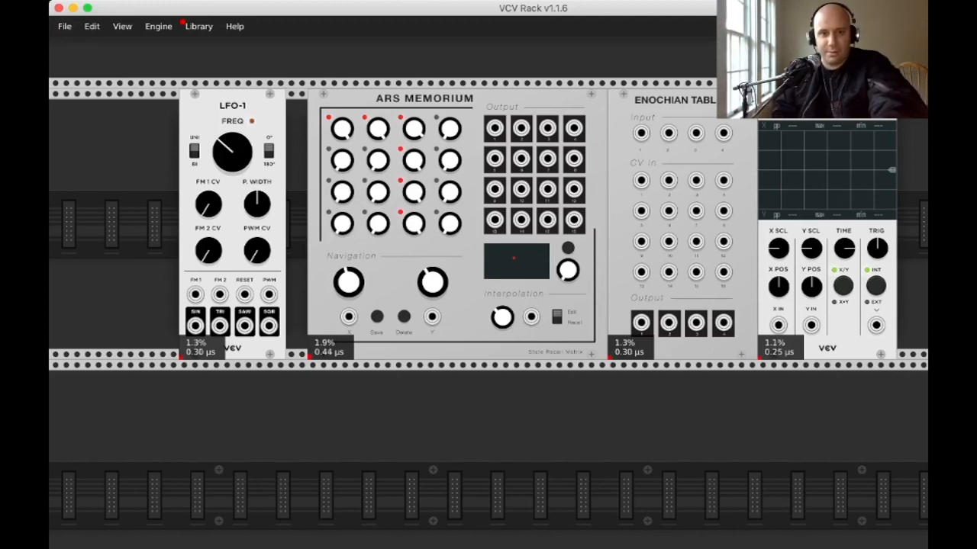
right_click(251, 99)
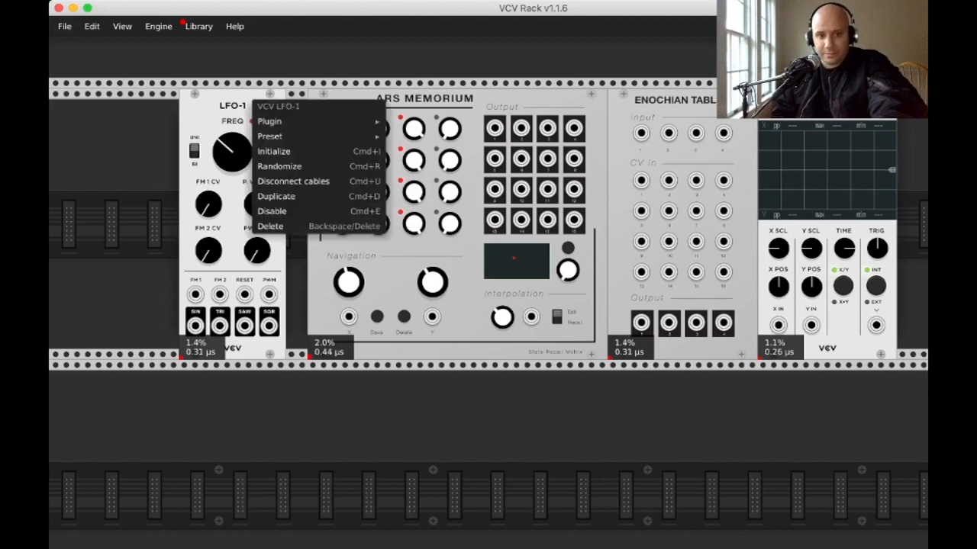
left_click(275, 227)
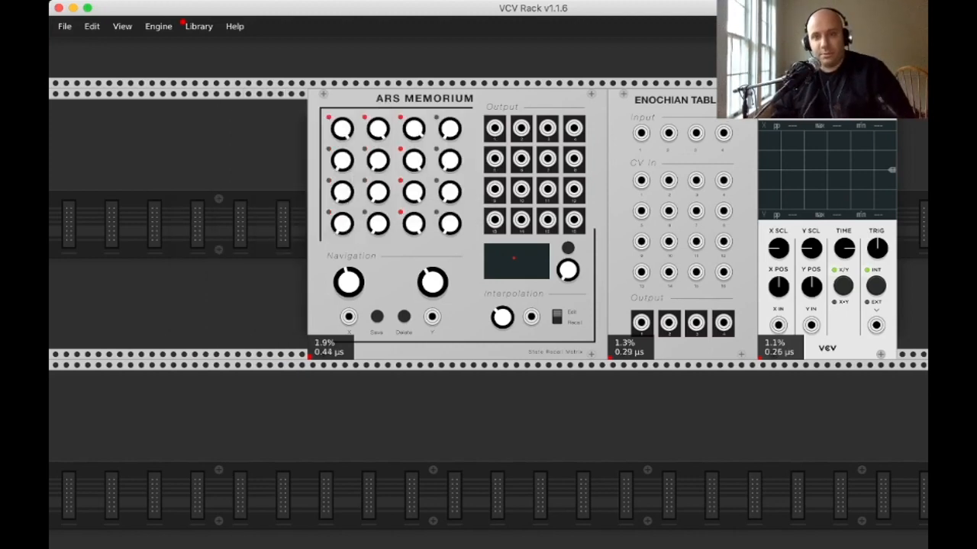